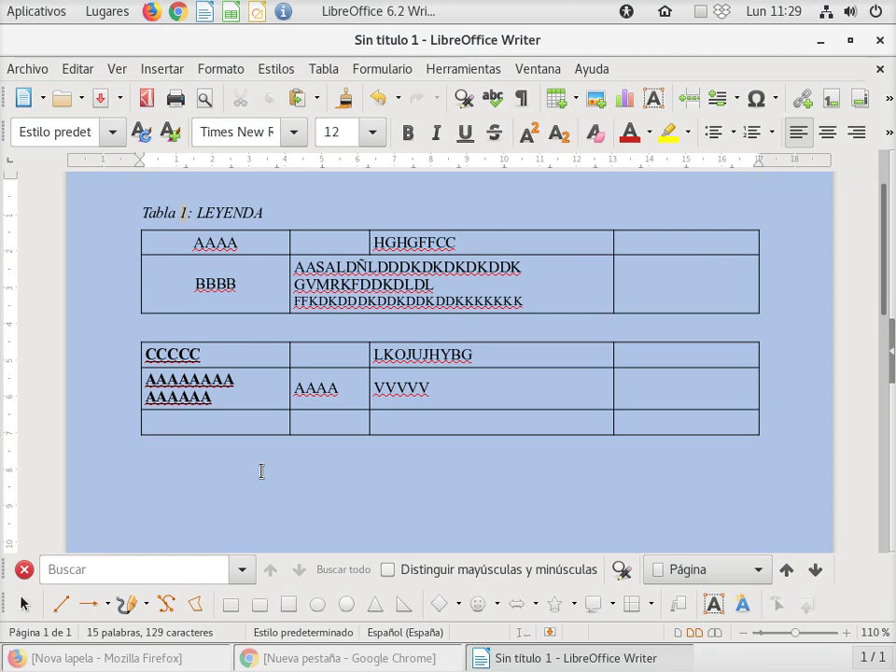
- Add the heading "LISTA DE LA COMPRA" below the existing tables and insert a table of 5 columns and 9 rows under it
text(LISTA DE LA COMPRA)
key(Return)
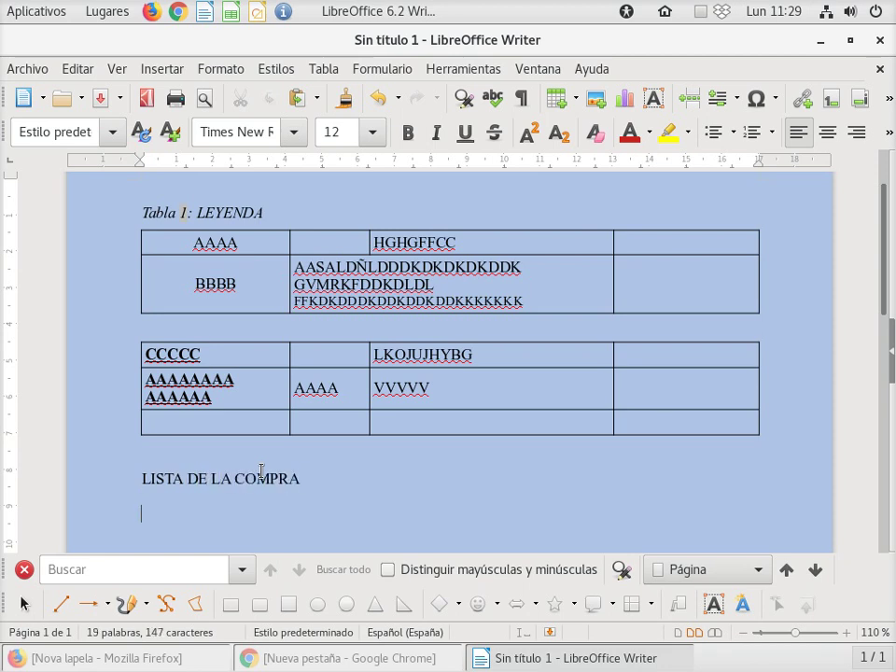
scroll(261, 470, down, 2)
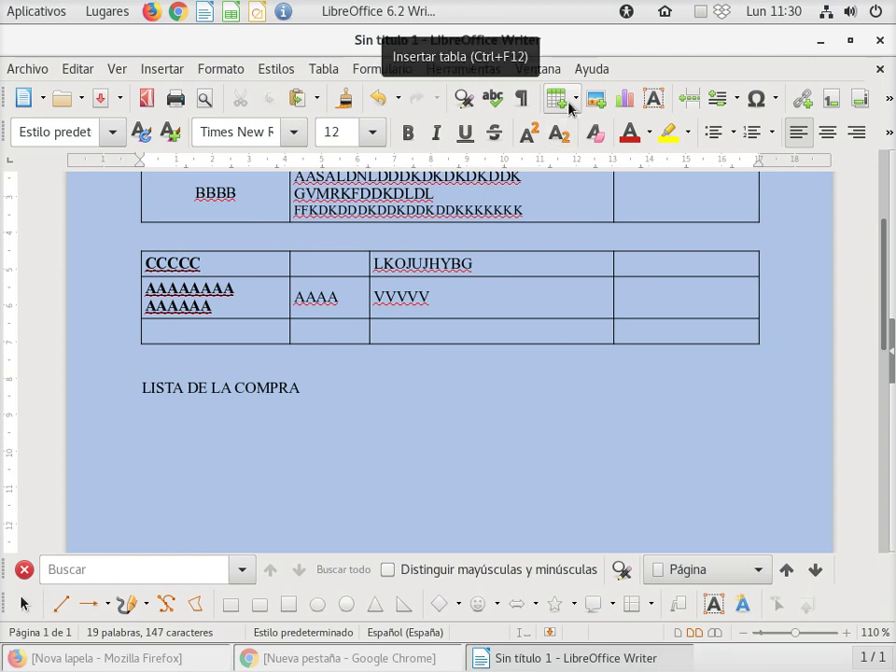
click(323, 69)
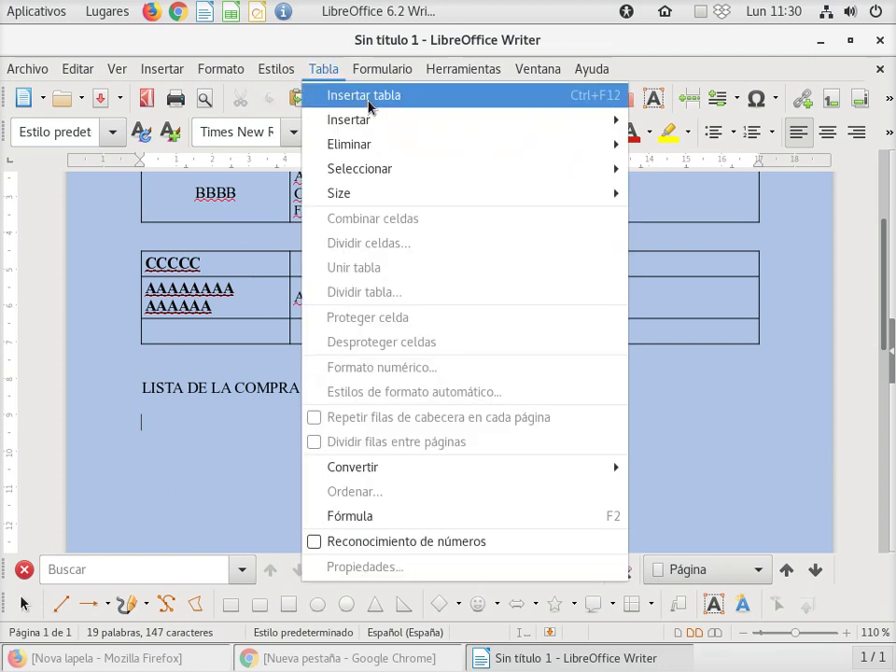
key(Escape)
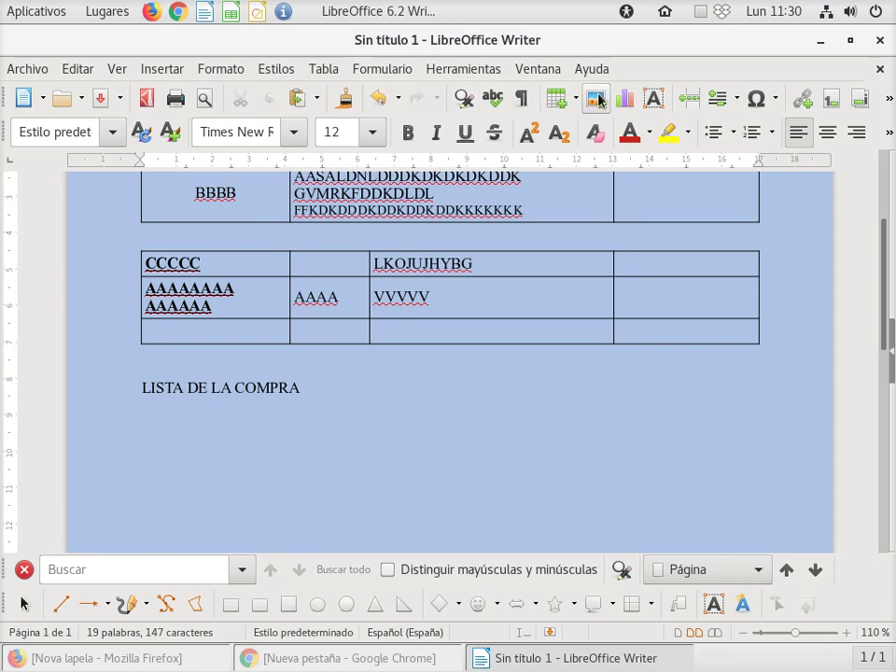
click(566, 105)
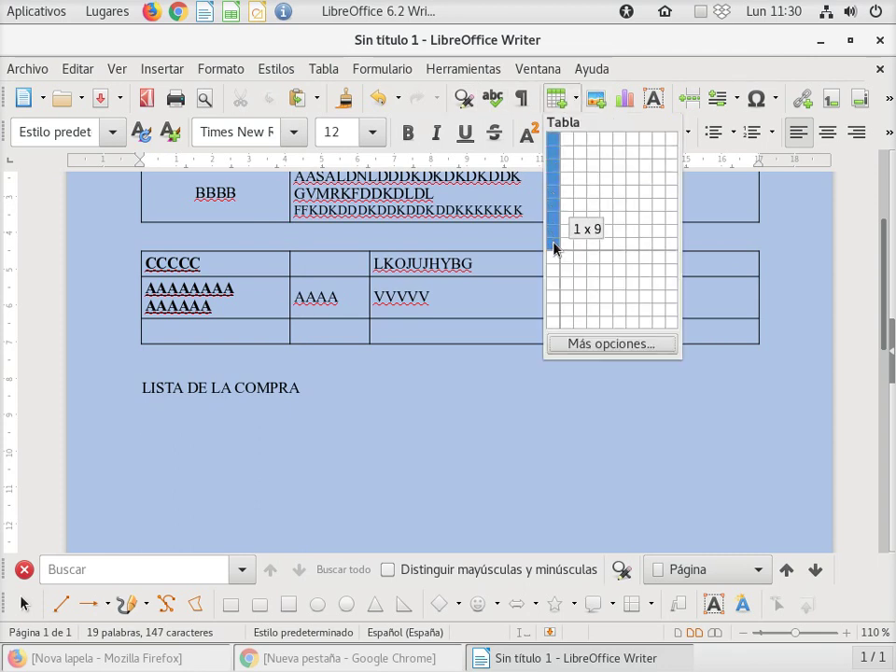
click(608, 250)
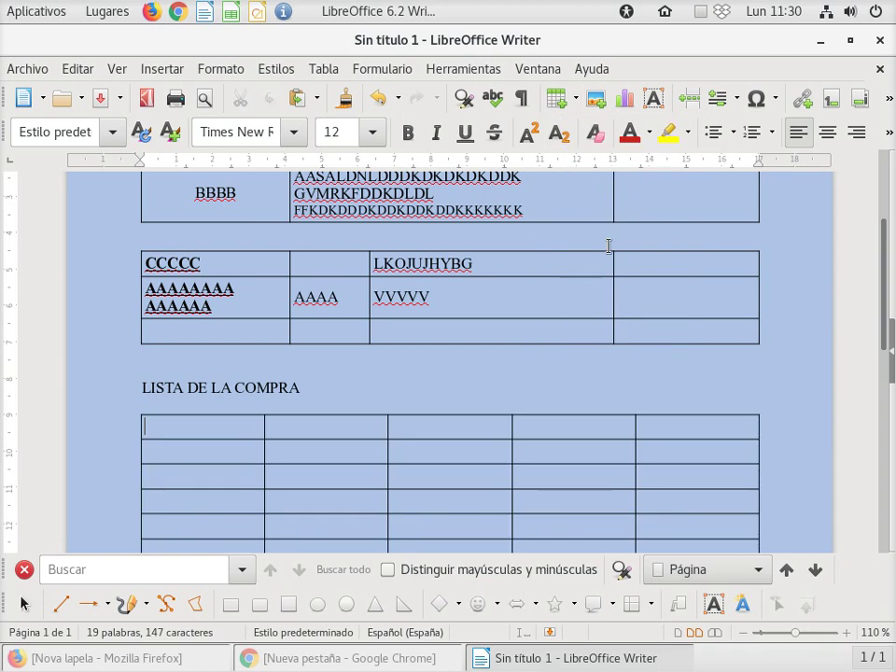
scroll(742, 332, down, 2)
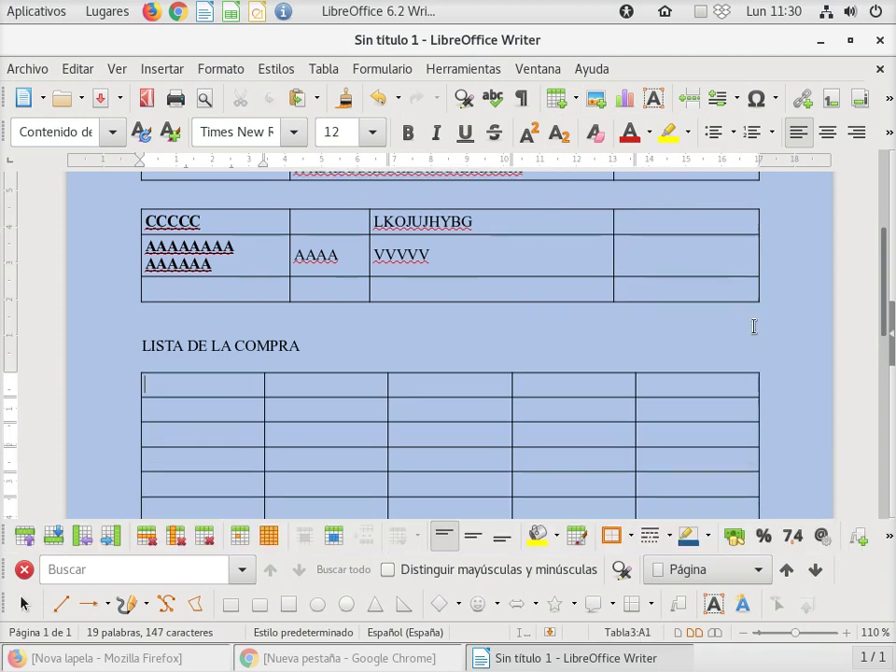
scroll(795, 326, down, 1)
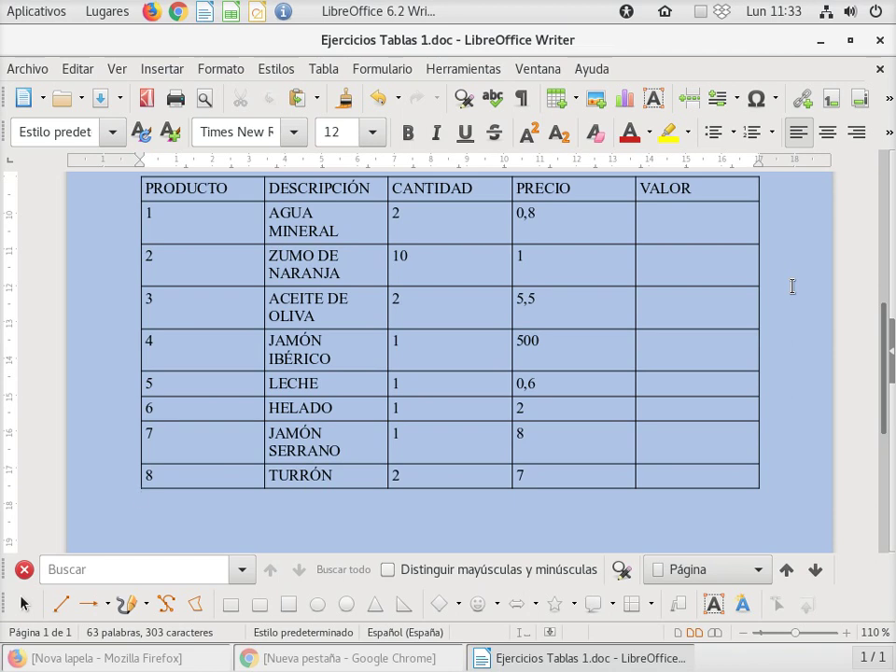
- Review the file formats available for saving the document under another name, without saving it
scroll(792, 286, up, 1)
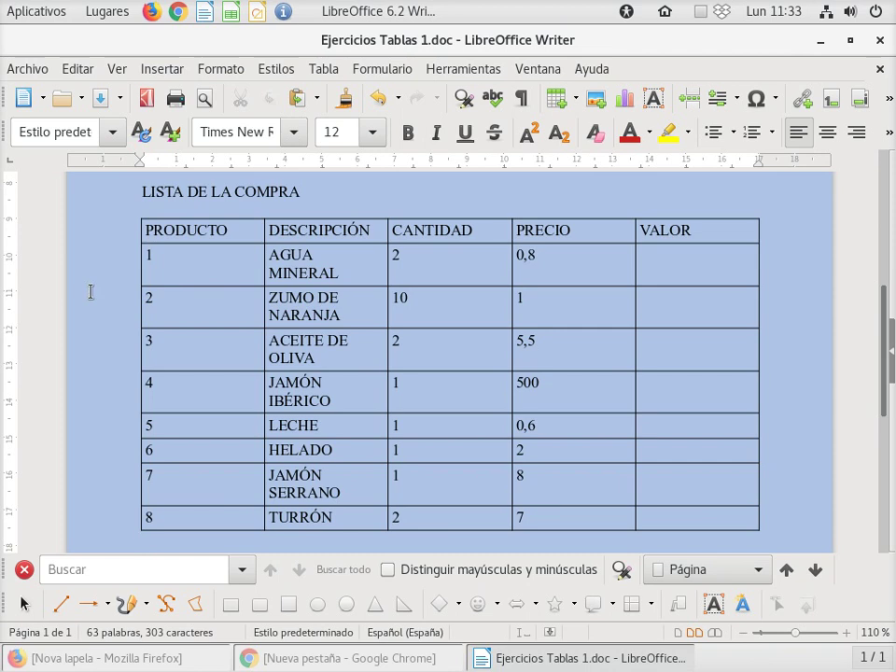
click(34, 71)
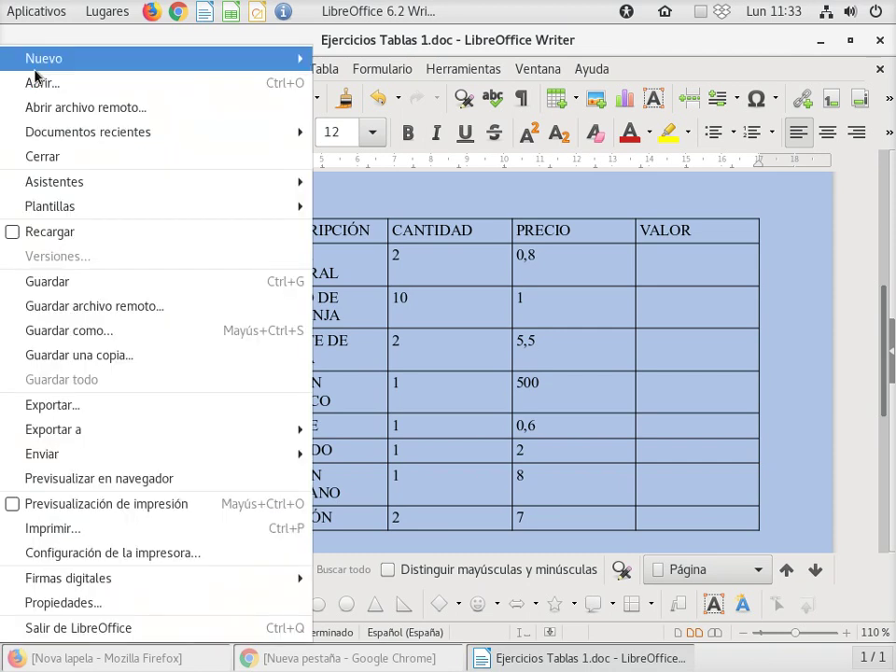
click(66, 330)
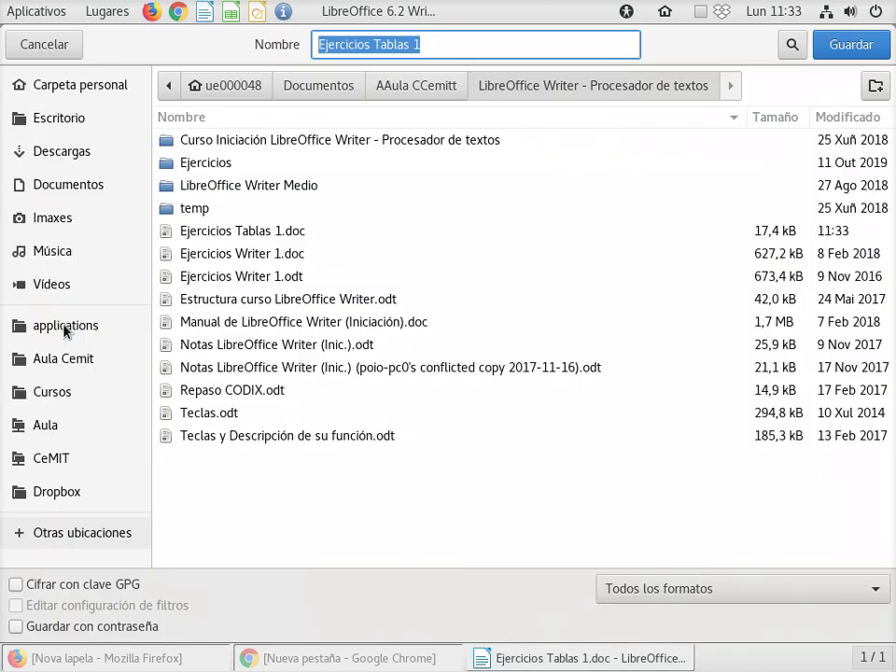
click(727, 592)
click(727, 591)
click(726, 593)
scroll(719, 576, down, 5)
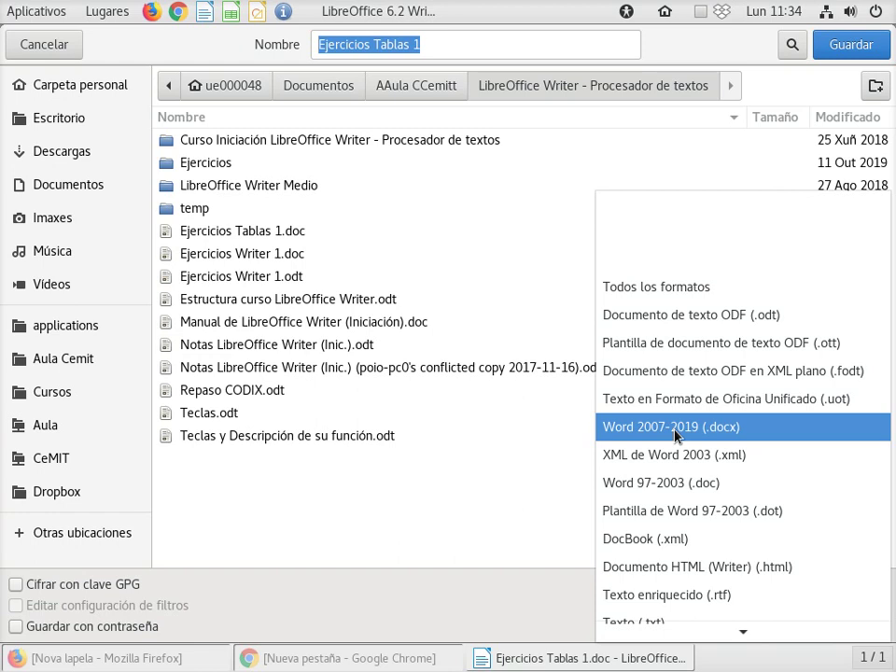
key(Escape)
key(Escape)
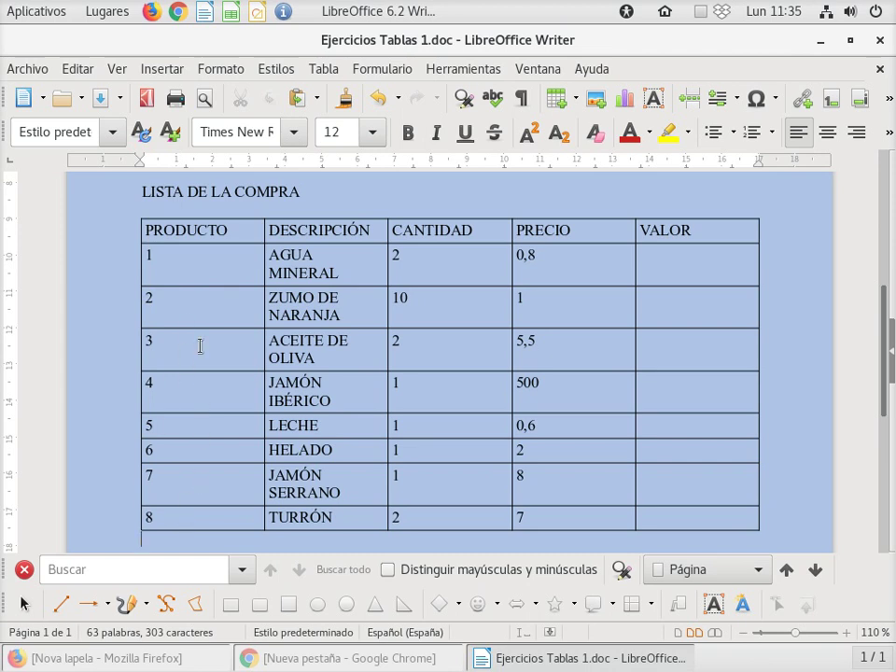
- Shorten the PRODUCTO heading to "PRODUC." and narrow its column to fit the heading
click(190, 228)
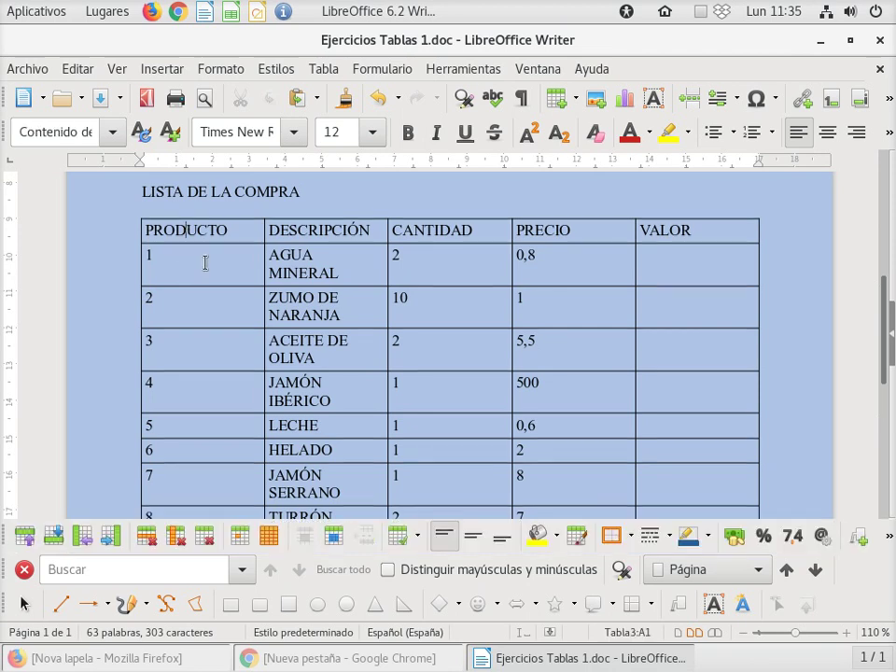
text(.)
key(Delete)
key(Delete)
key(Delete)
key(Delete)
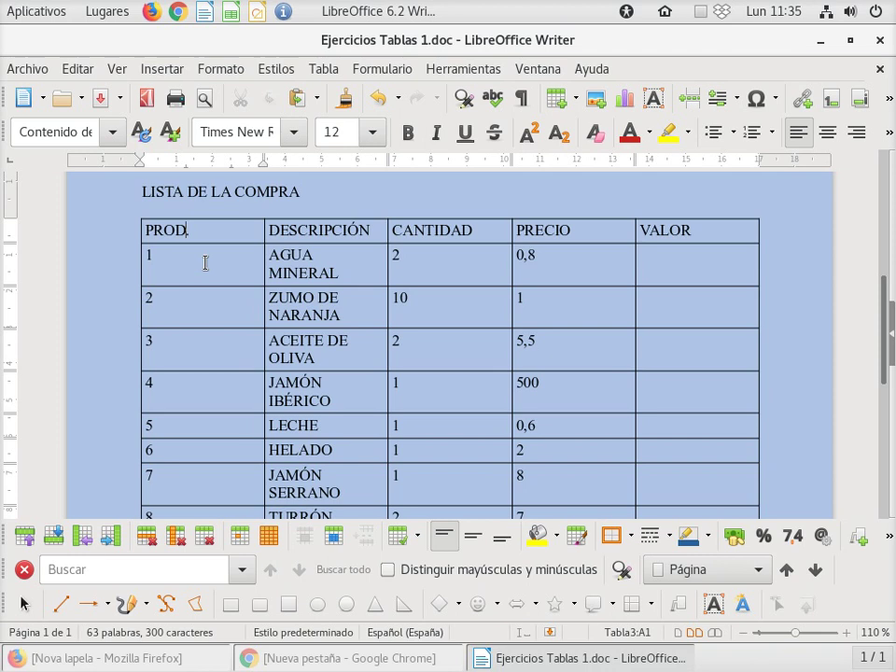
text(UC.)
drag(263, 265, 215, 258)
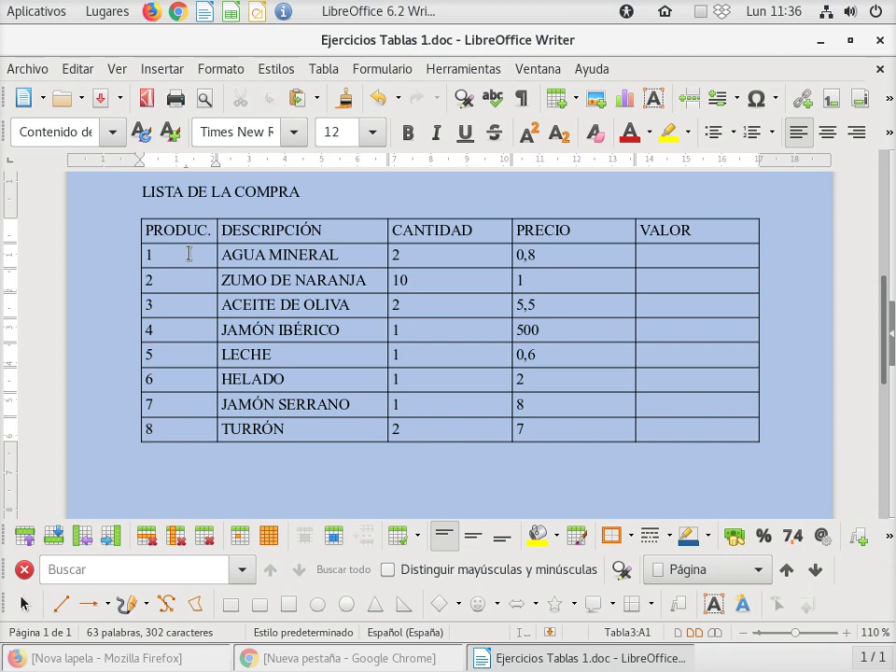
- Centre the product numbers 1 to 8 in the first column of the shopping list table
drag(190, 254, 174, 425)
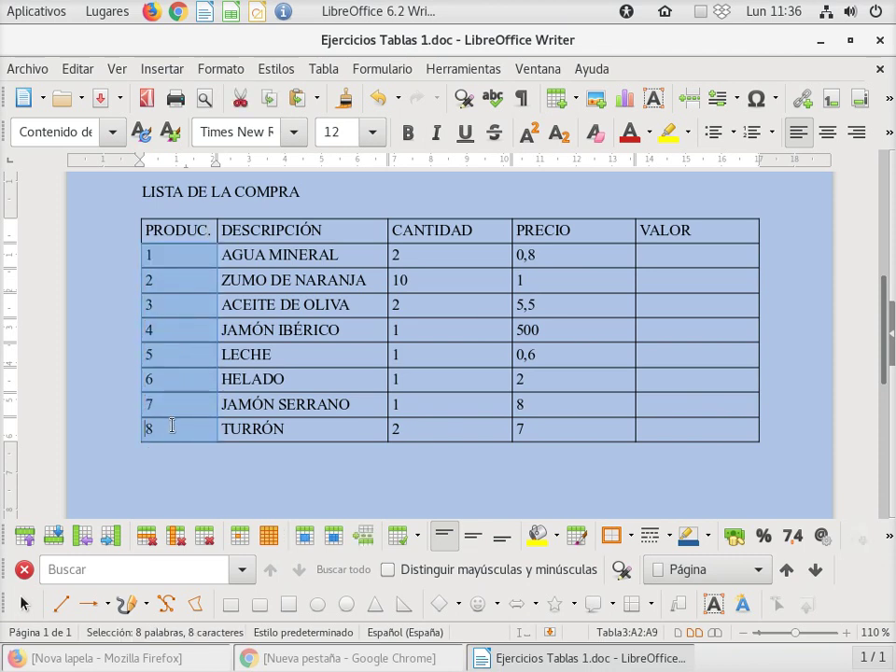
click(827, 132)
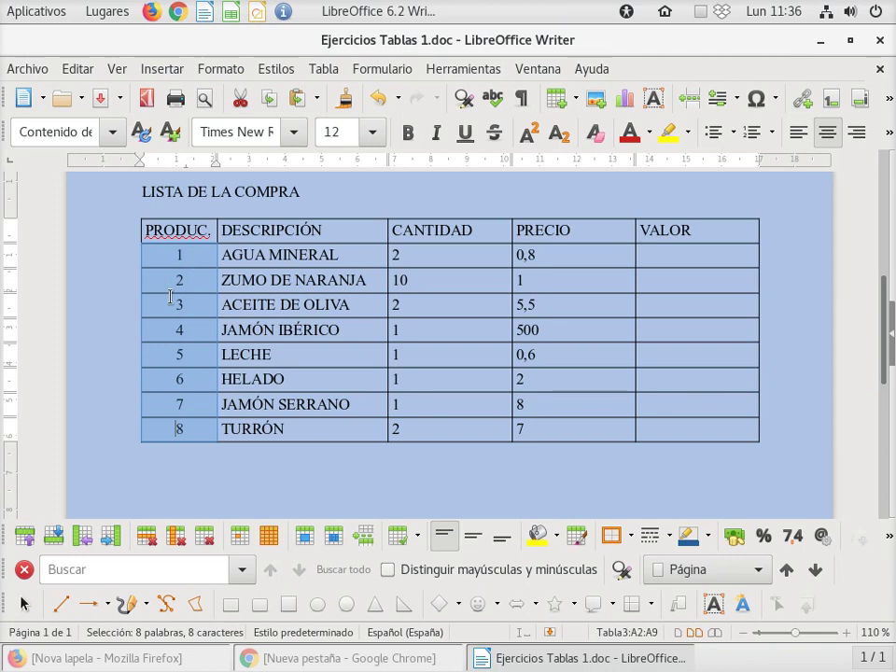
click(199, 300)
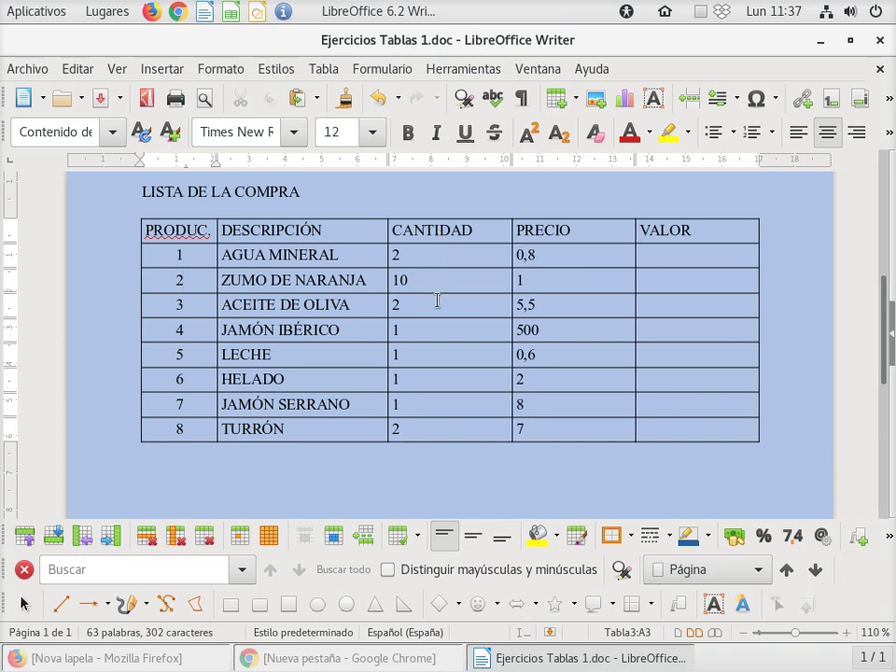
- Shorten the CANTIDAD heading to "CANT." in the shopping list table
click(432, 230)
text(I)
key(Delete)
key(Delete)
key(Delete)
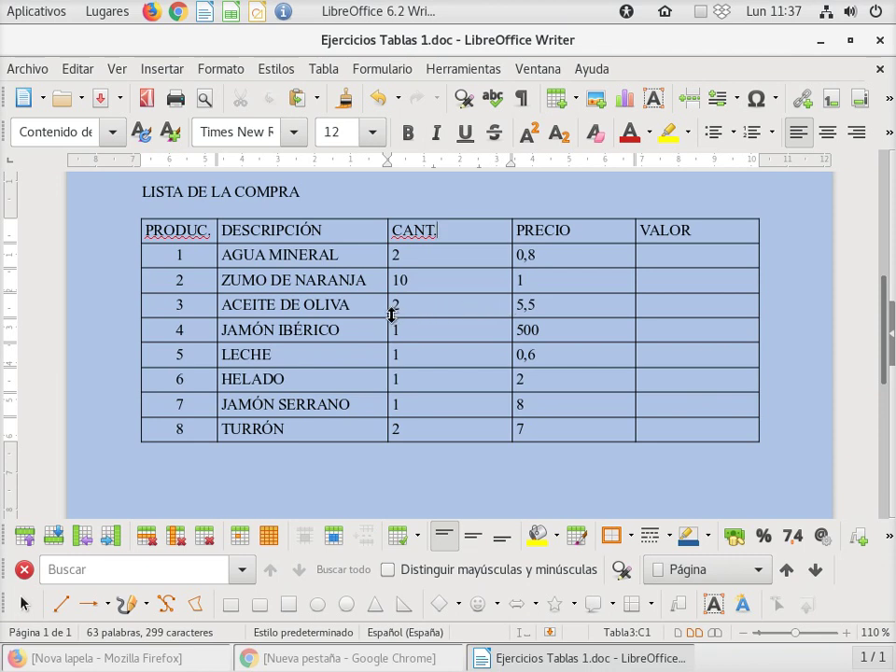
- Narrow the CANT., PRECIO and VALOR columns so that each is only slightly wider than its heading
drag(387, 302, 450, 301)
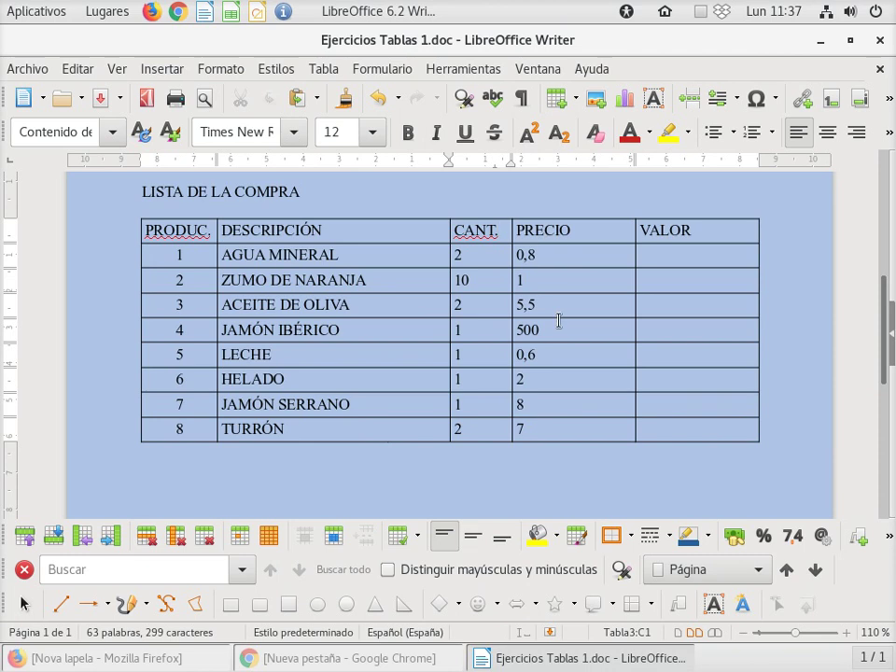
drag(632, 307, 576, 302)
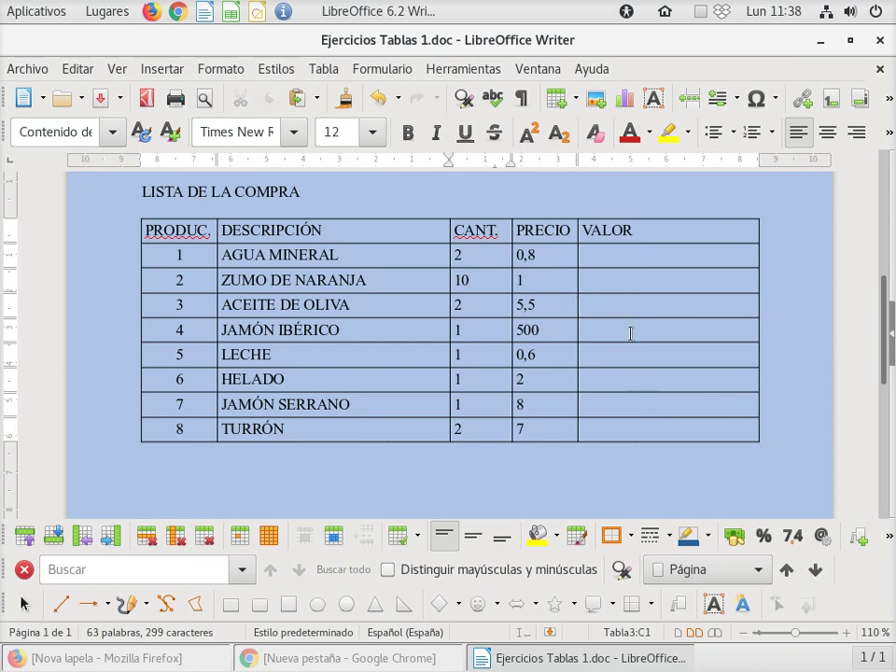
drag(759, 286, 640, 292)
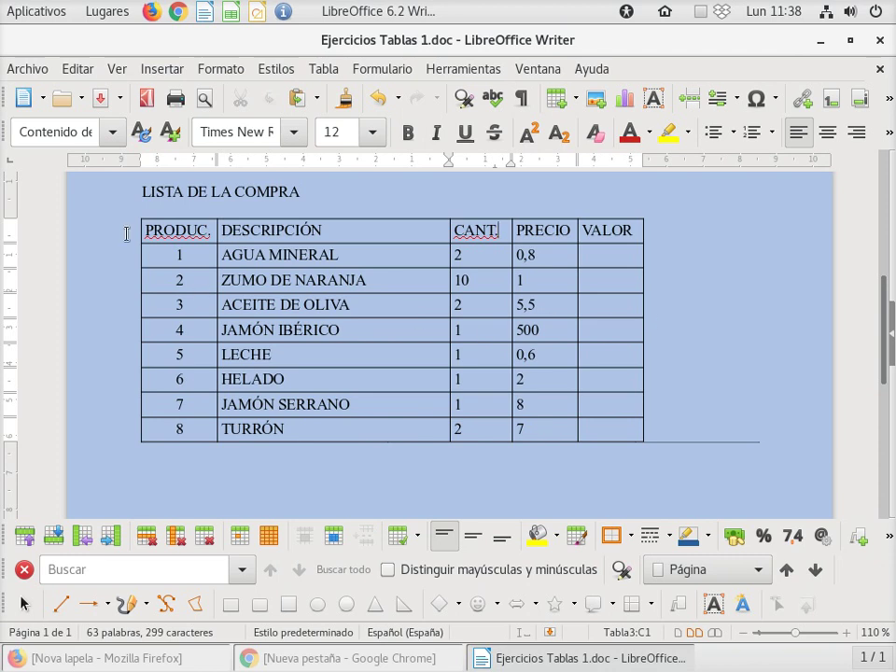
- Make the header row bold and adjust the column borders so that every heading fits on one line
drag(190, 226, 584, 225)
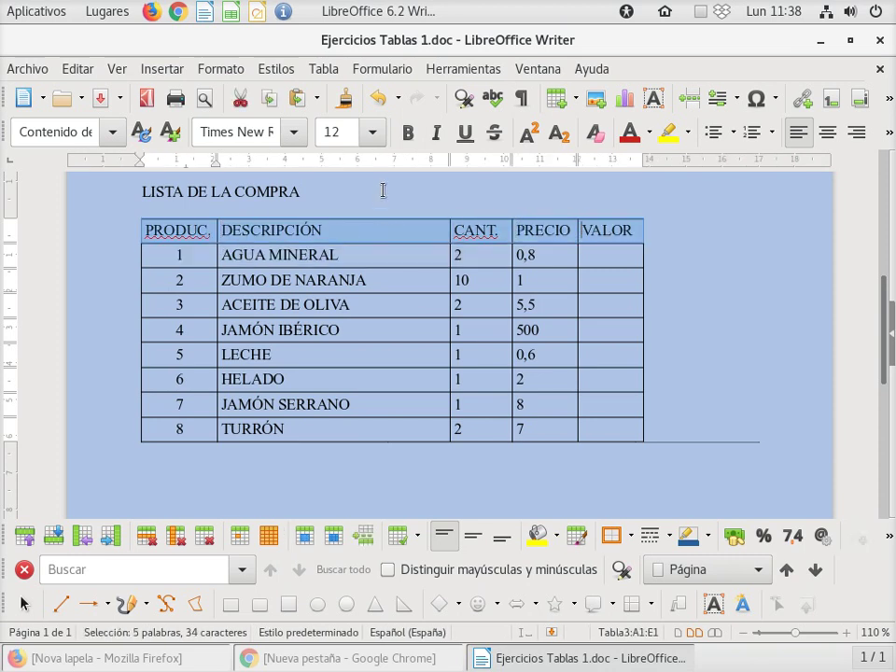
click(408, 136)
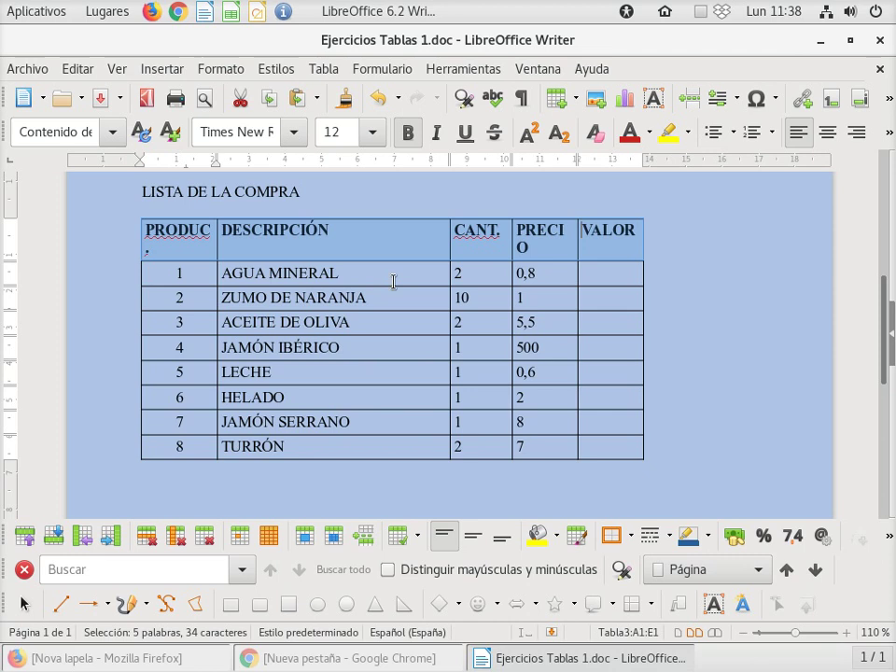
click(220, 253)
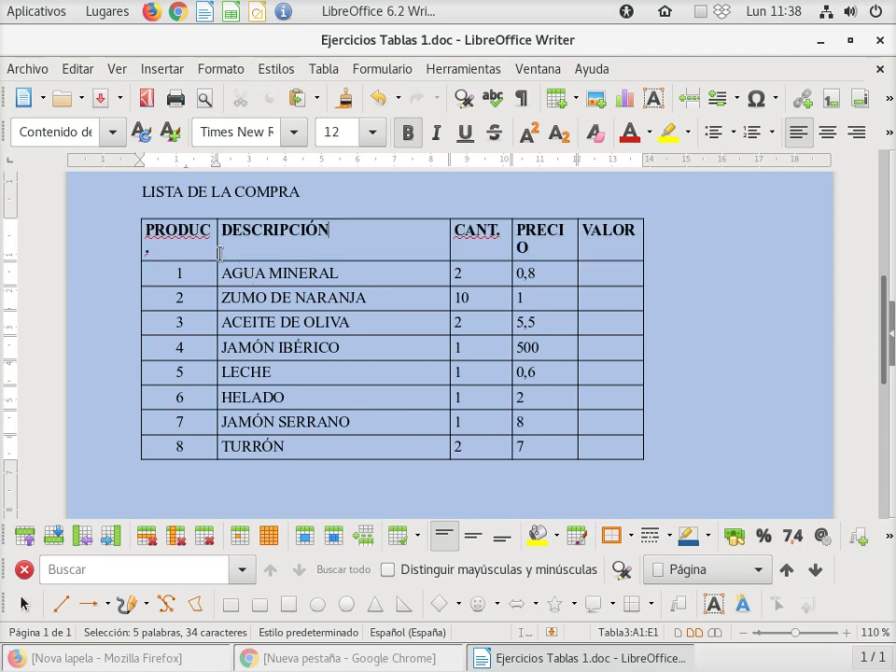
drag(219, 250, 221, 250)
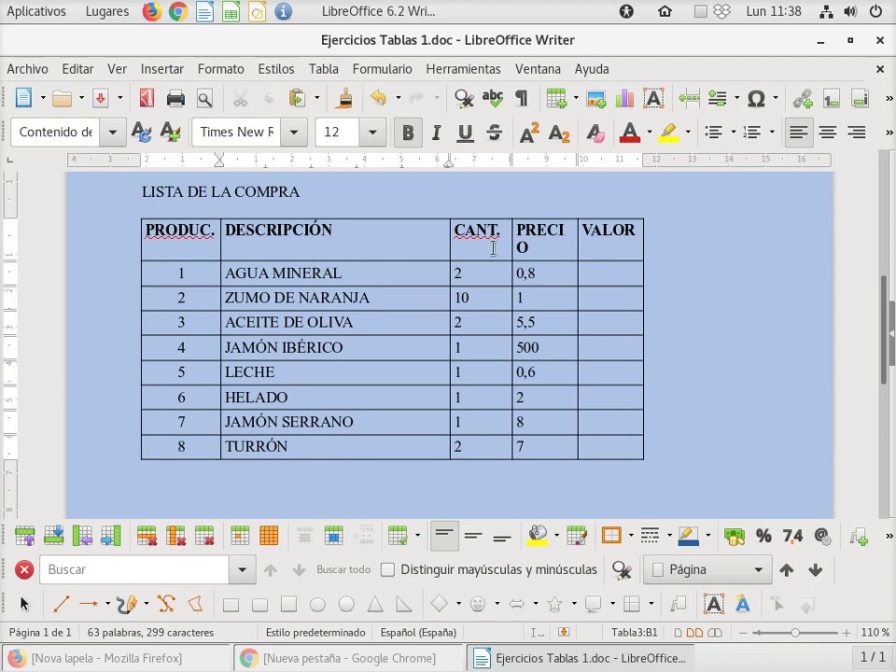
drag(450, 254, 446, 254)
drag(511, 253, 509, 254)
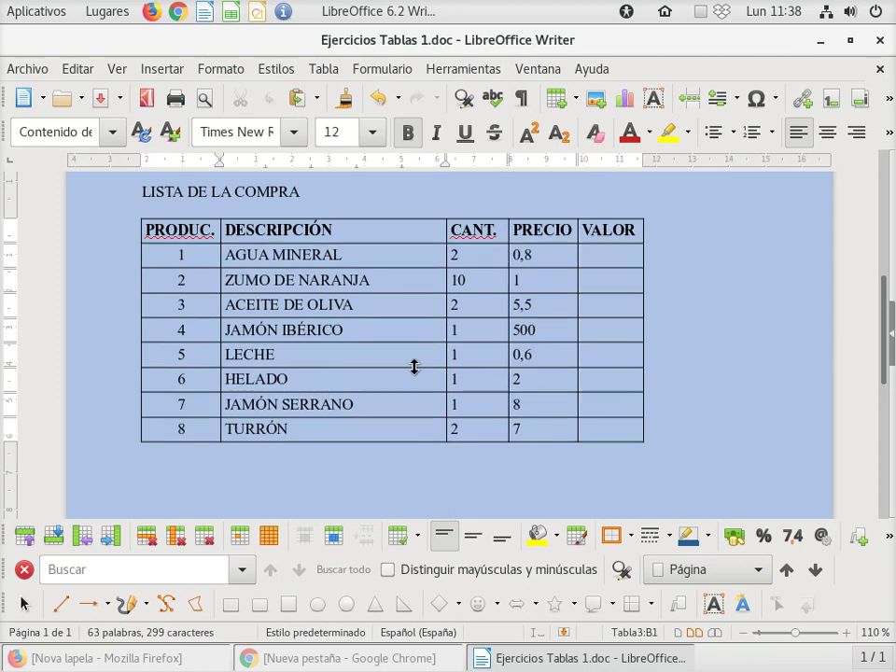
- Centre the cells of the CANT., PRECIO and VALOR columns for all eight product rows
drag(476, 256, 612, 422)
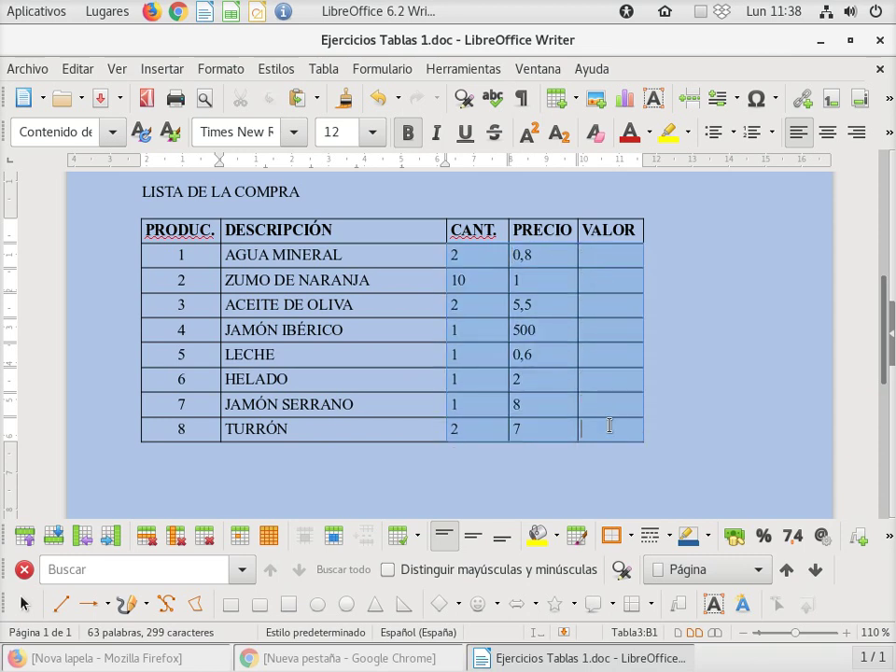
click(828, 131)
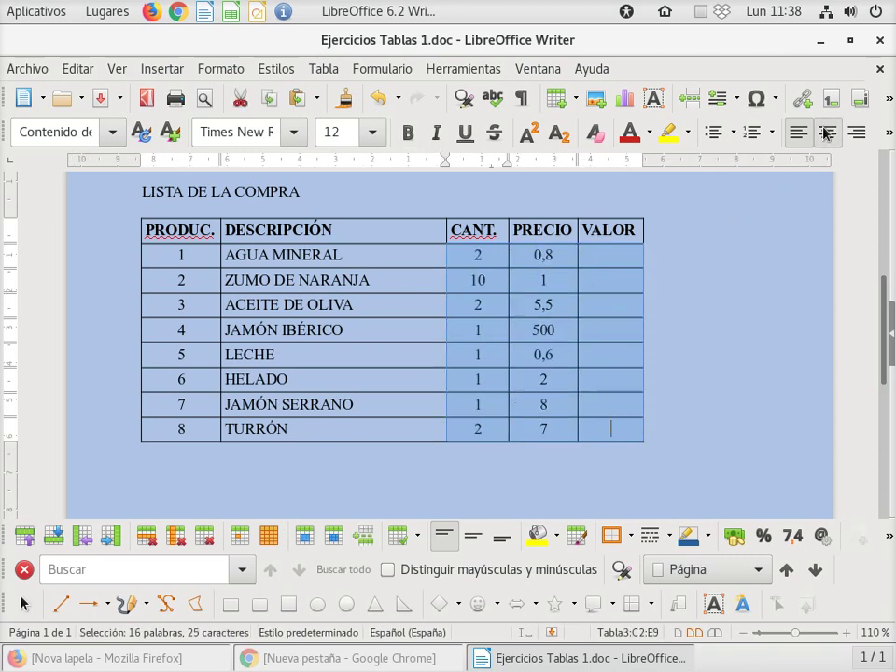
click(392, 328)
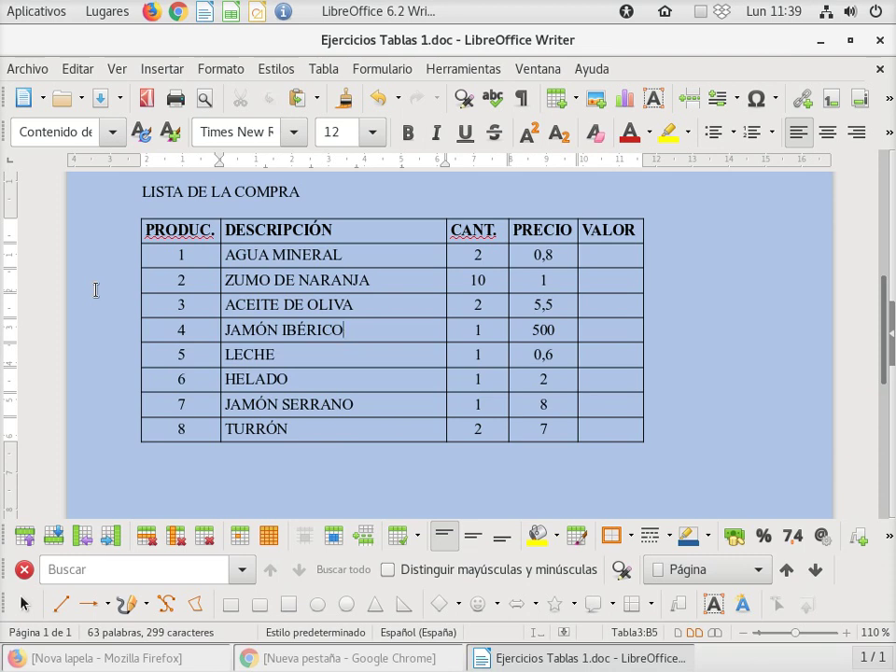
- Centre all the headings in the header row of the shopping list table
drag(147, 229, 609, 230)
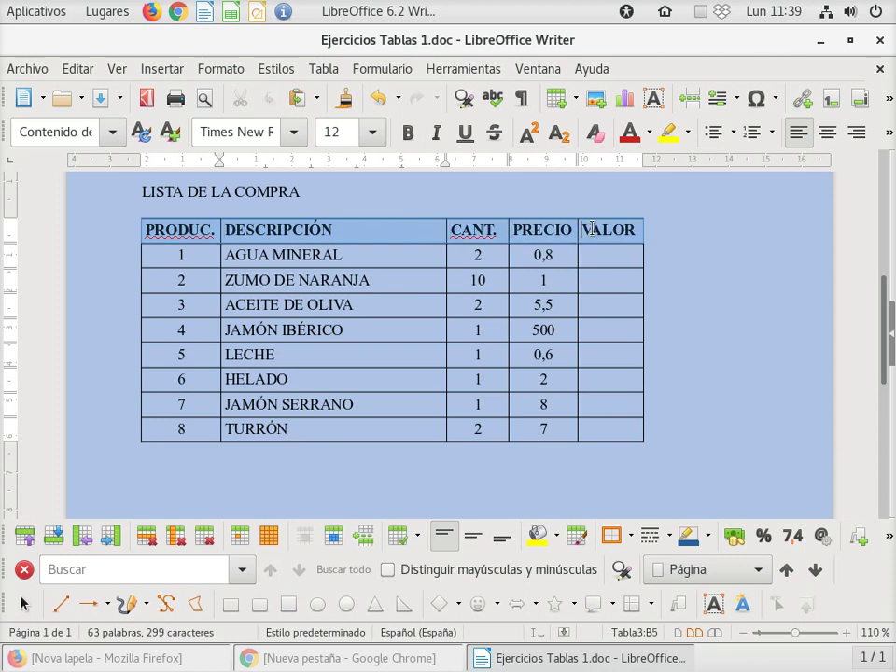
click(830, 136)
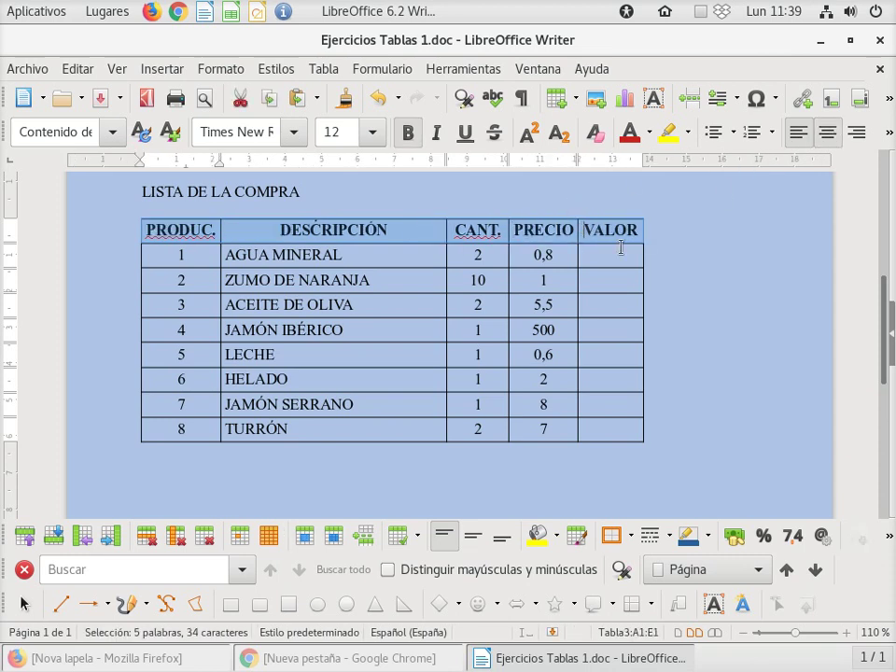
click(387, 268)
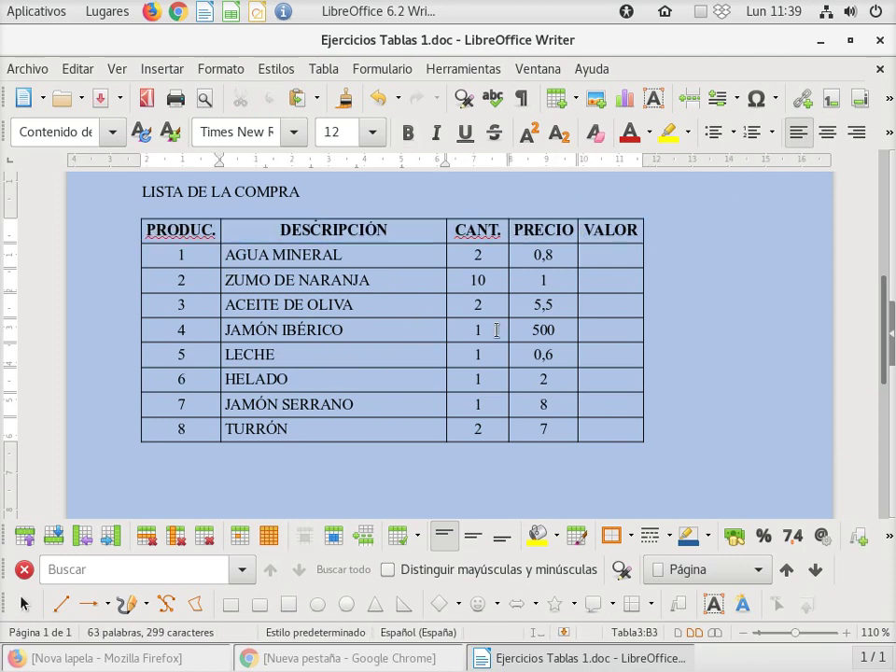
- Calculate the VALOR of AGUA MINERAL with a formula that multiplies its CANT. cell C2 by its PRECIO cell D2
click(614, 255)
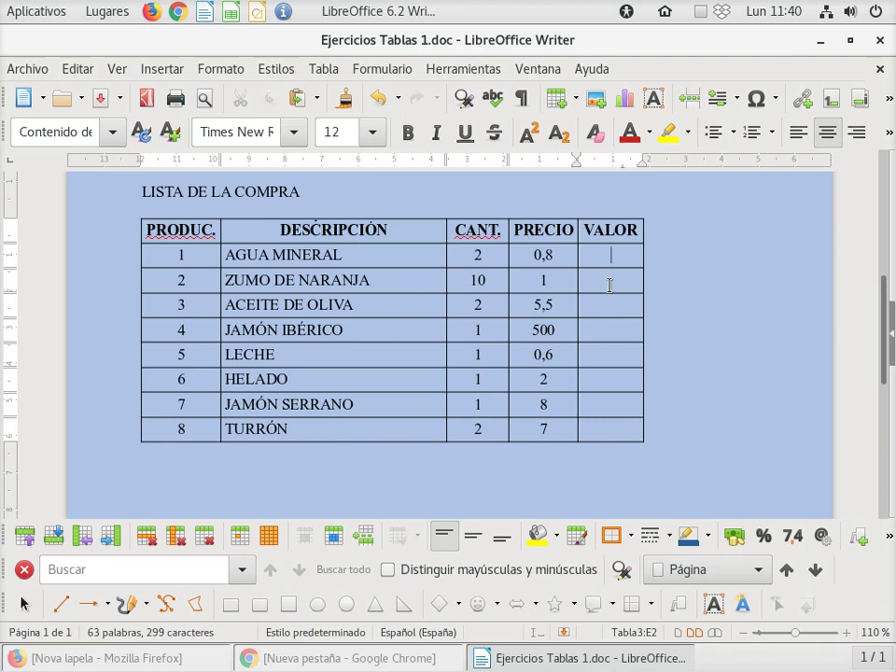
key(F2)
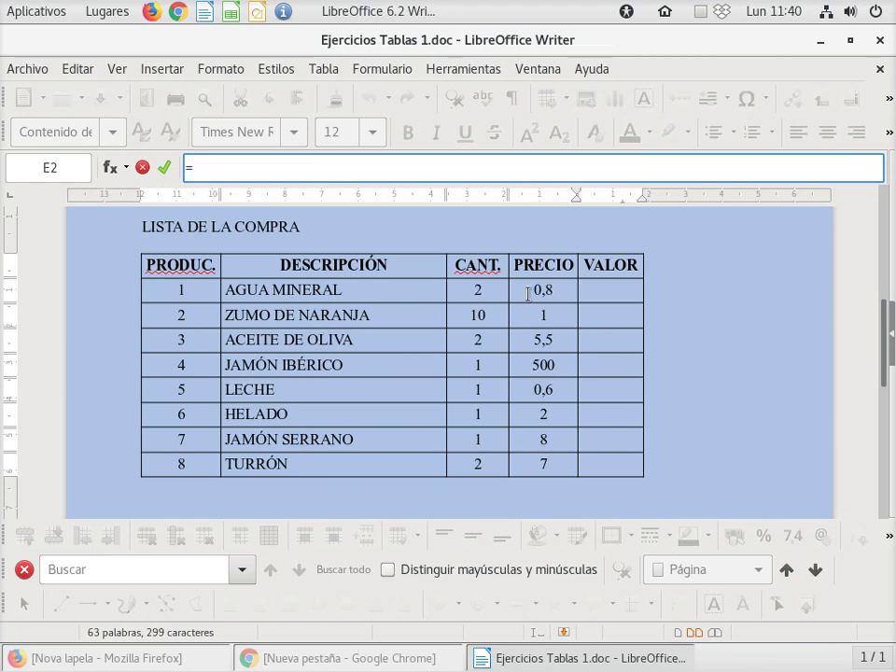
click(465, 293)
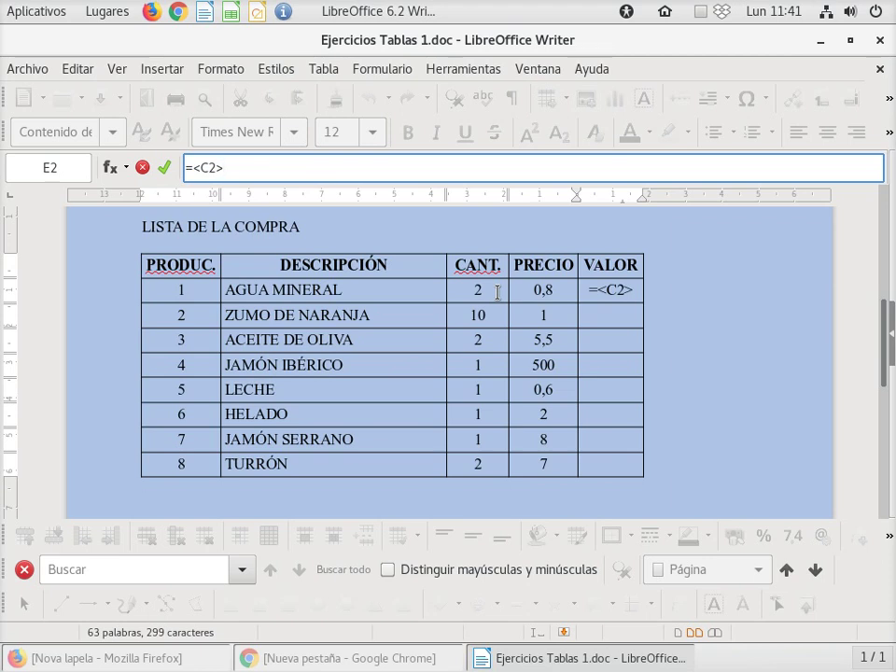
text(*)
click(526, 289)
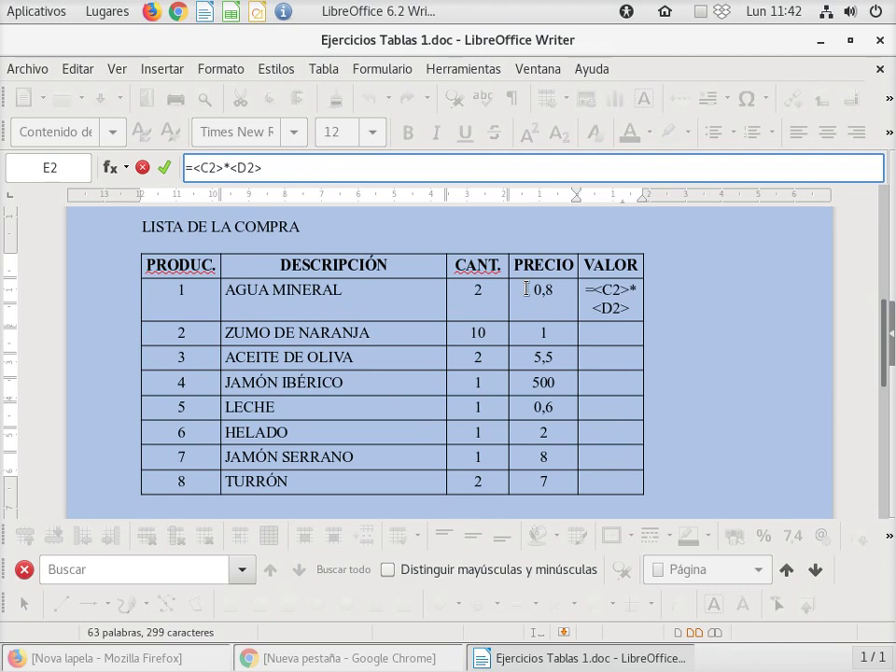
click(165, 169)
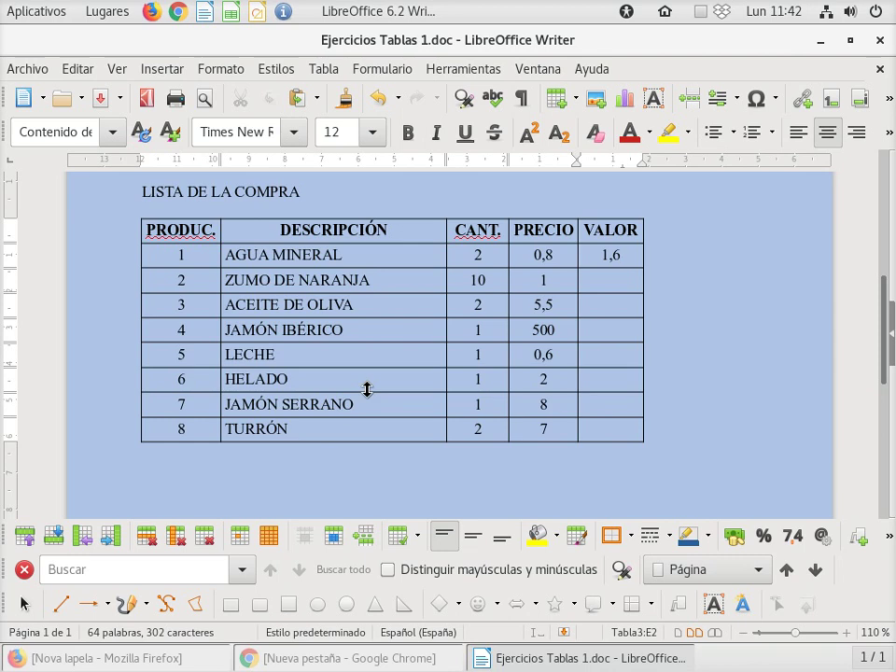
key(Return)
- Test the VALOR formula by changing the AGUA MINERAL quantity to 3, and restore the quantity to 2
double_click(471, 249)
text(3)
key(Return)
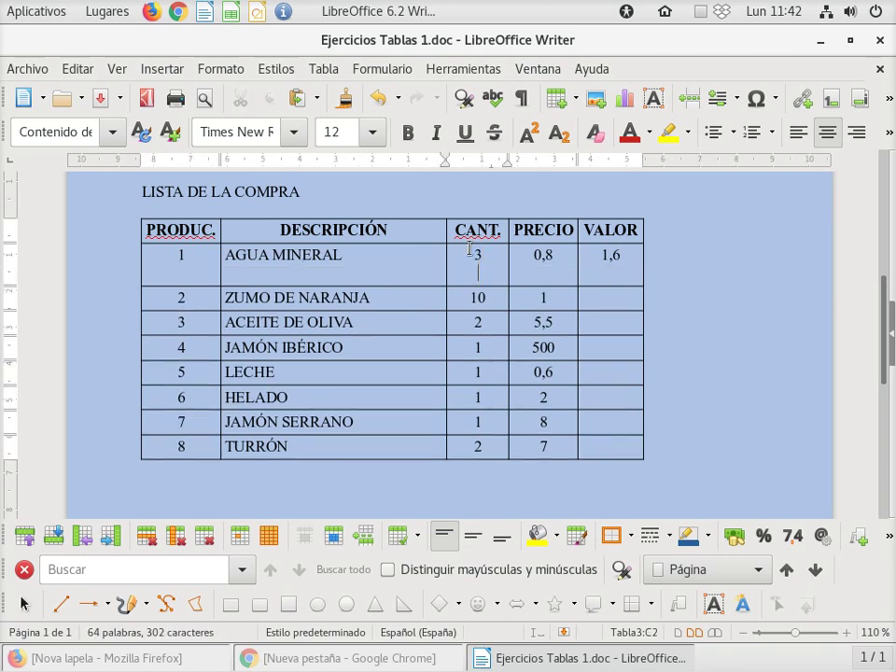
key(BackSpace)
click(476, 280)
click(482, 256)
key(BackSpace)
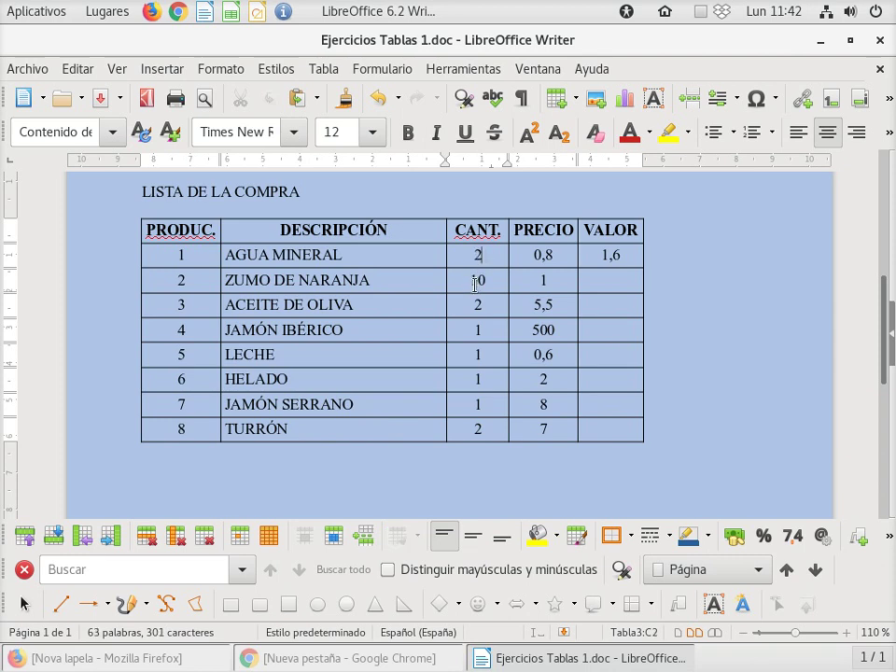
text(2)
- Set the AGUA MINERAL price to 1,8 and its quantity to 3 to test whether its VALOR updates
click(531, 253)
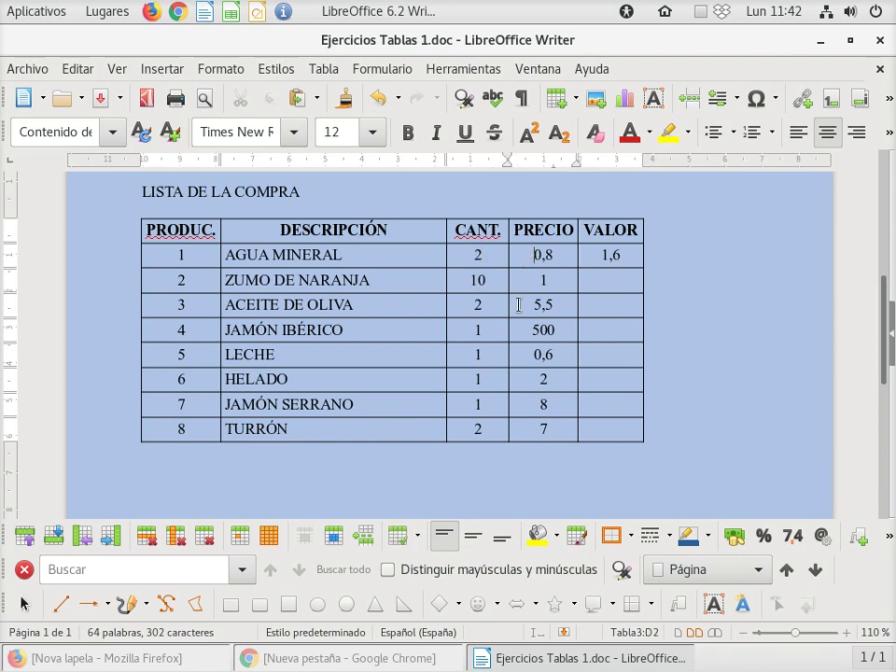
text(1)
key(Delete)
click(527, 304)
click(499, 252)
key(BackSpace)
text(3)
click(528, 280)
click(585, 263)
double_click(583, 254)
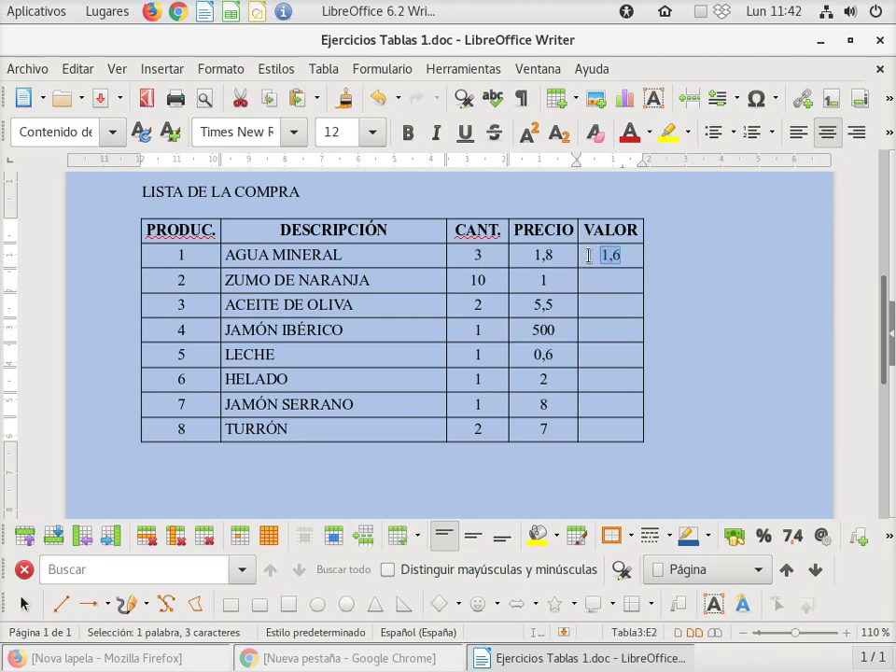
- Widen the VALOR column slightly and restore the AGUA MINERAL quantity to 2 and price to 0,8
drag(643, 249, 646, 250)
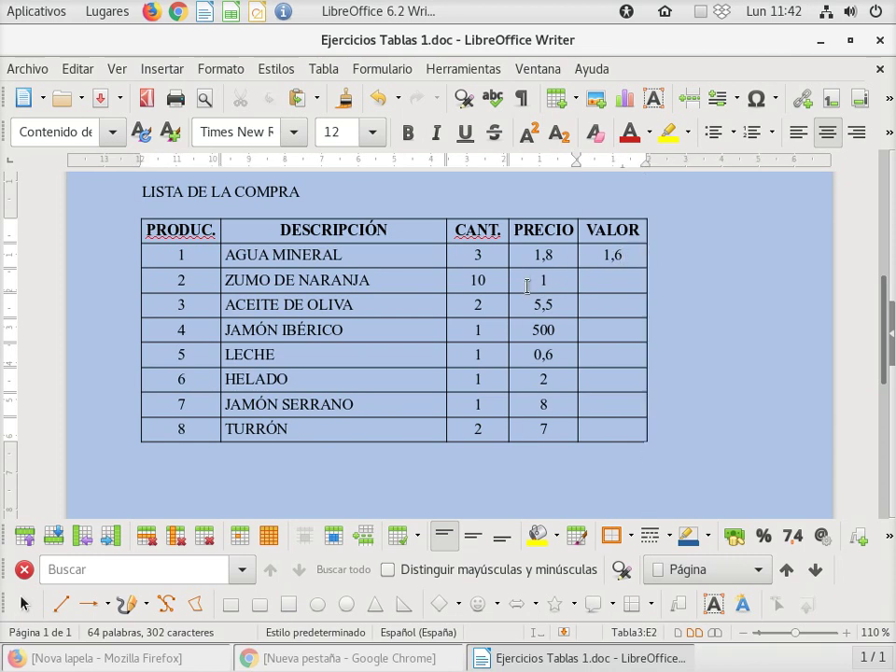
click(486, 259)
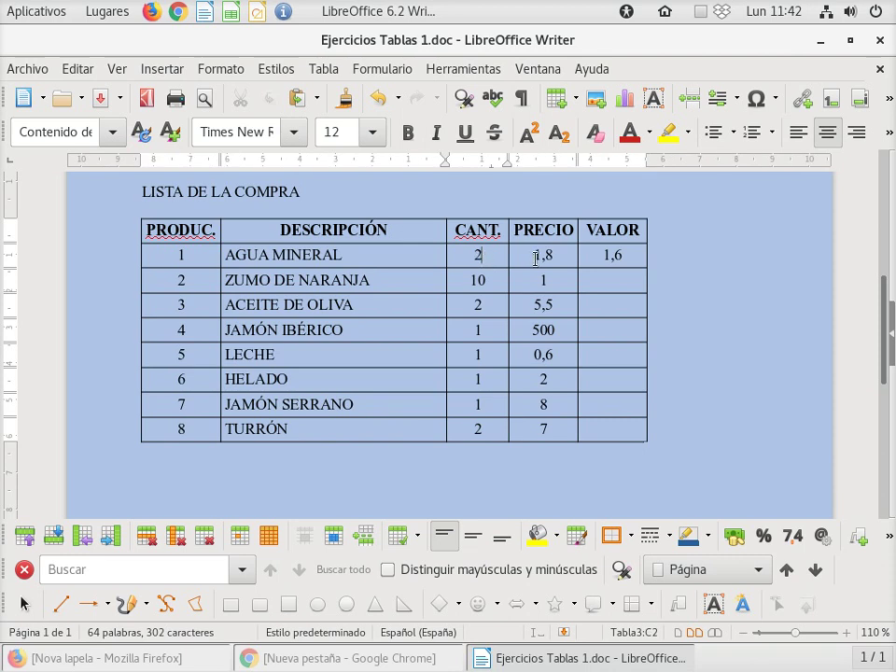
click(530, 261)
text(0)
key(Delete)
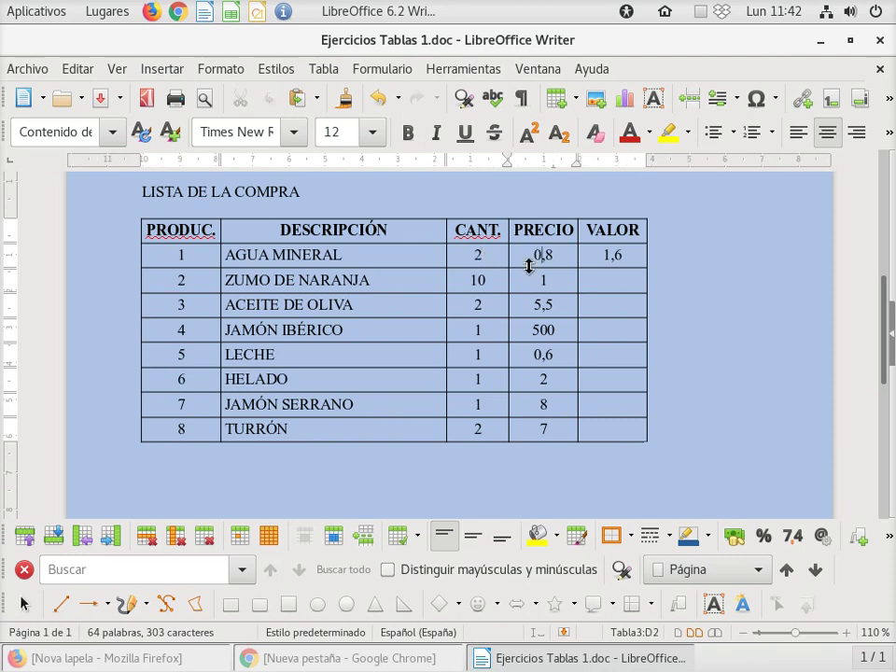
- Replace the VALOR formula of AGUA MINERAL with 1,6, and enter 10 for ZUMO DE NARANJA and 11 for ACEITE DE OLIVA
click(633, 257)
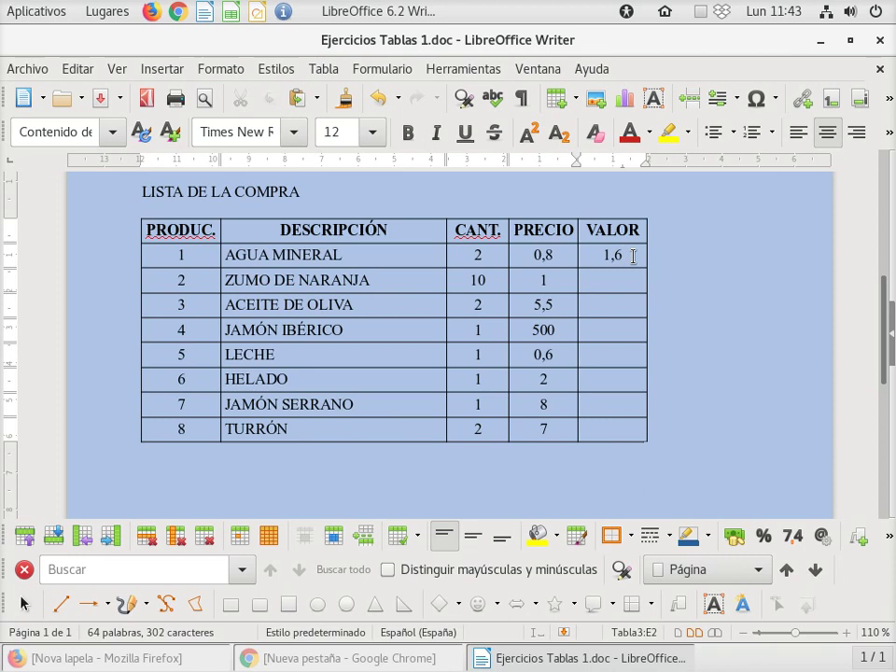
key(BackSpace)
key(BackSpace)
key(BackSpace)
text(1,6)
key(Down)
text(10)
key(Down)
text(11)
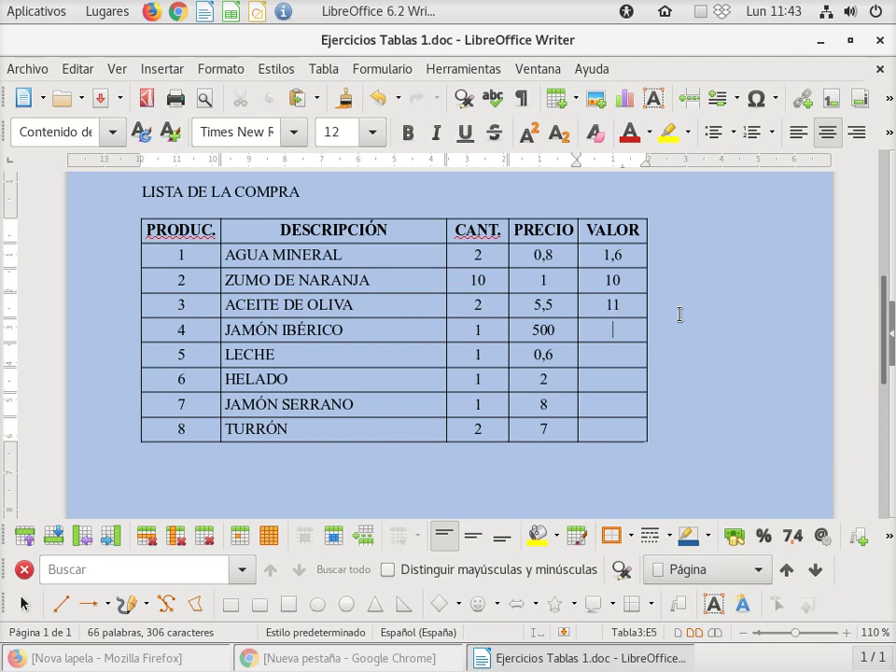
- Fill in VALOR for the last five products, from JAMÓN IBÉRICO to TURRÓN, with 500, 0,6, 2, 8 and 14
text(500)
key(Down)
text(0,6)
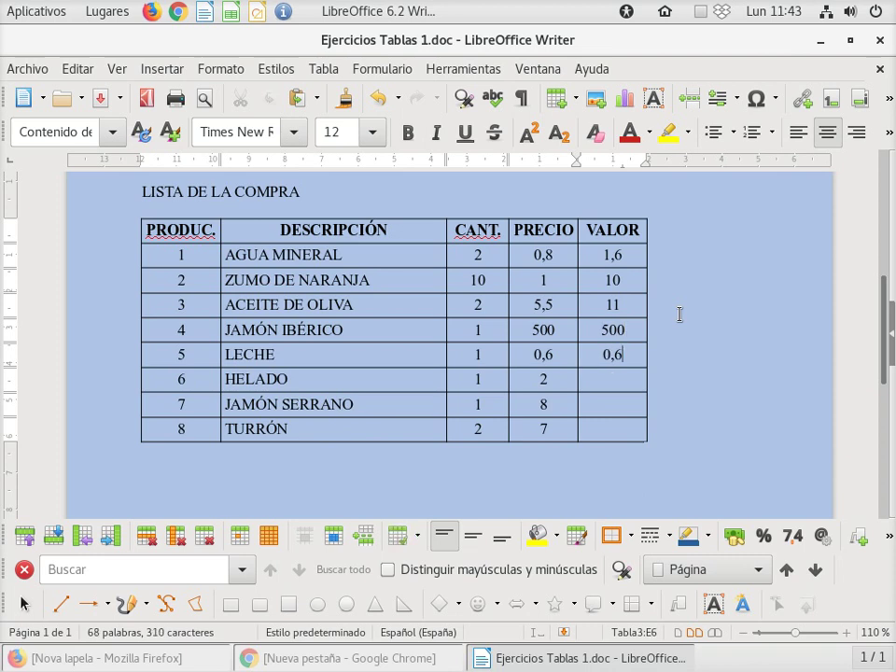
key(Down)
text(2)
key(Down)
text(8)
key(Down)
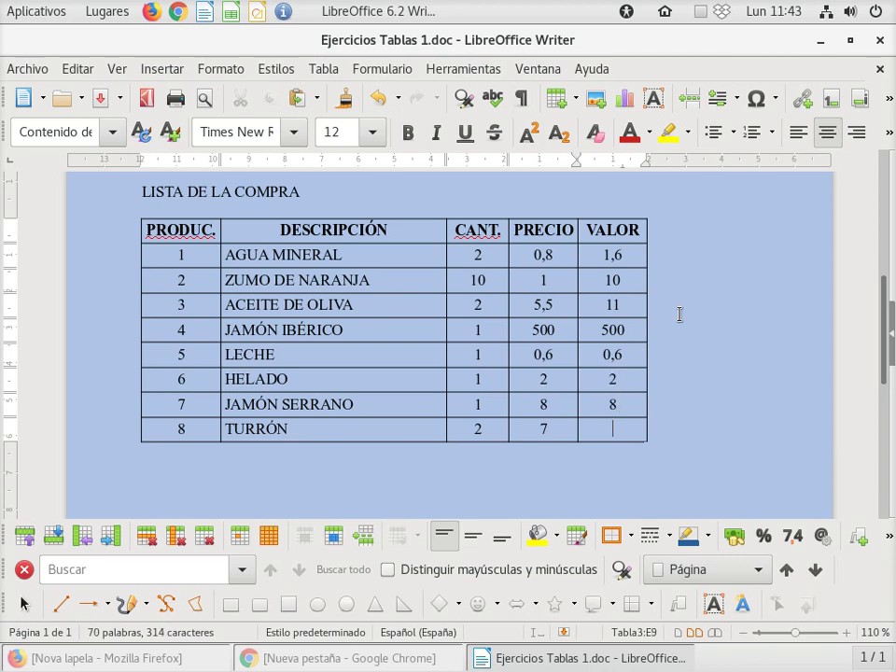
text(14)
key(Down)
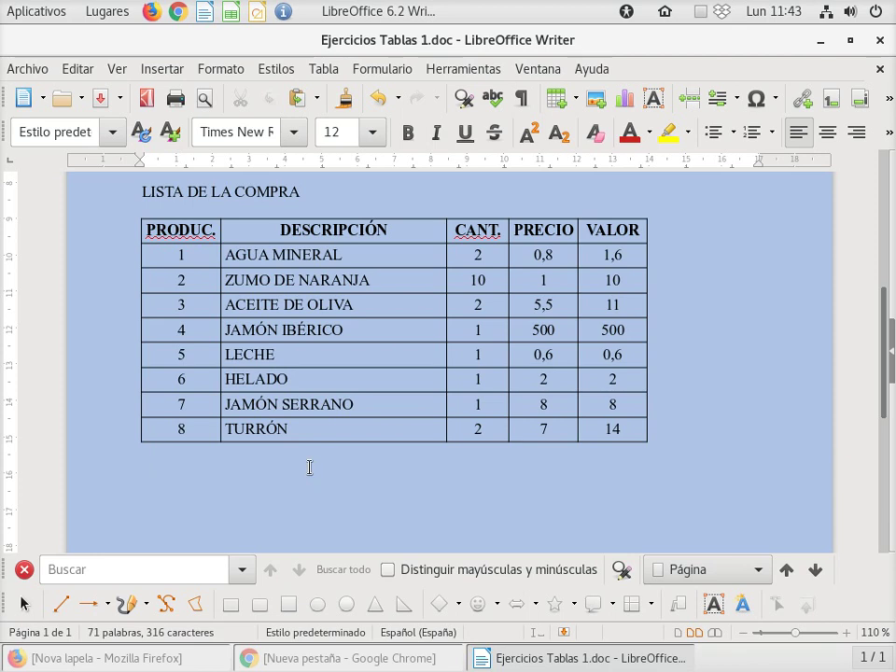
- Add a row below TURRÓN and enter "TOTAL:" in its PRECIO column cell
right_click(156, 454)
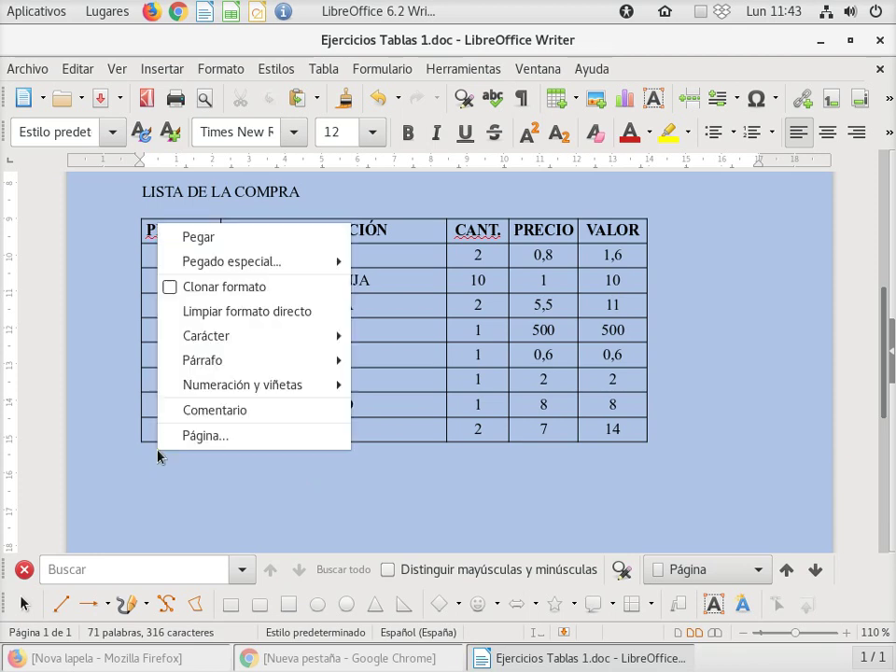
click(140, 455)
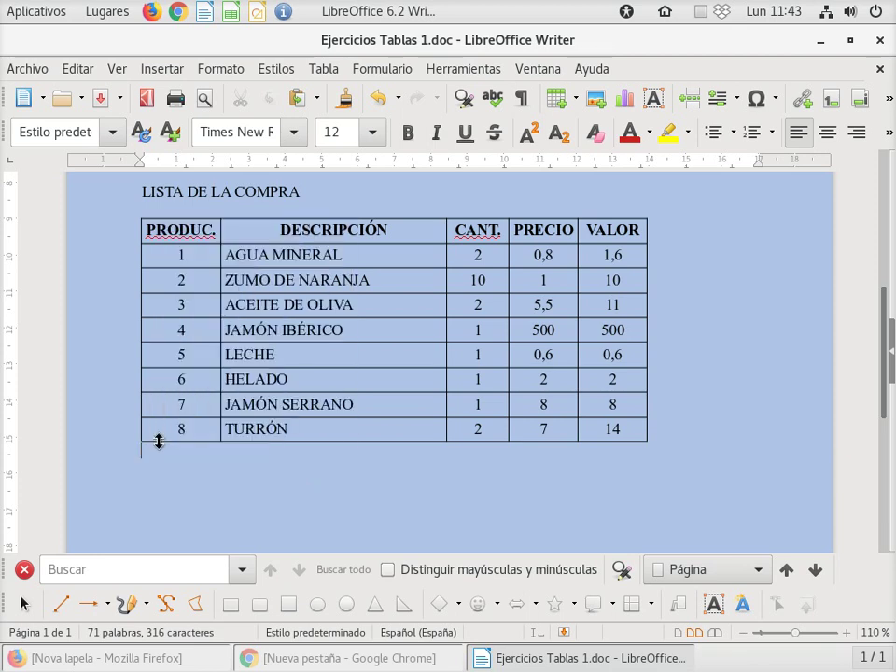
click(344, 430)
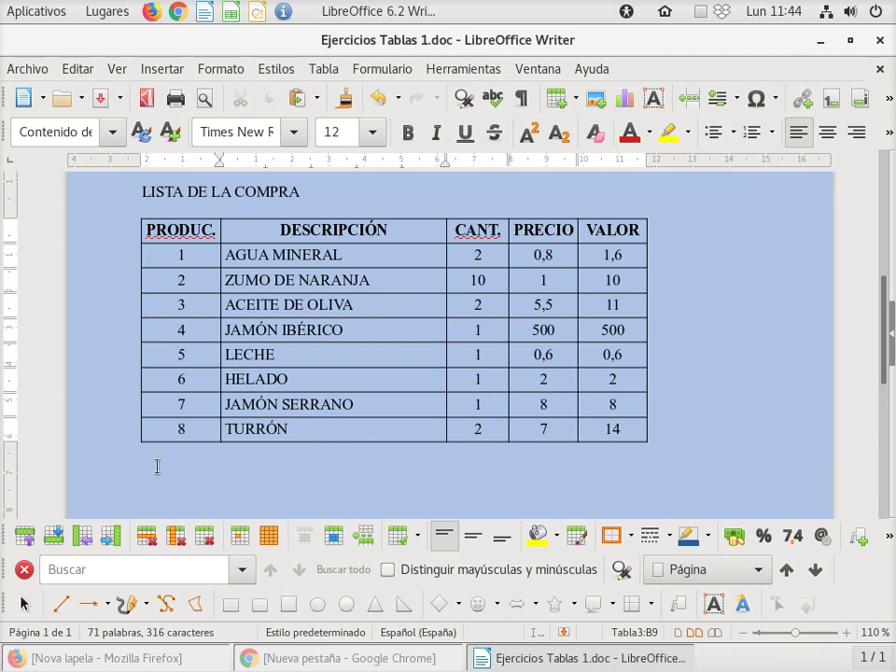
click(54, 536)
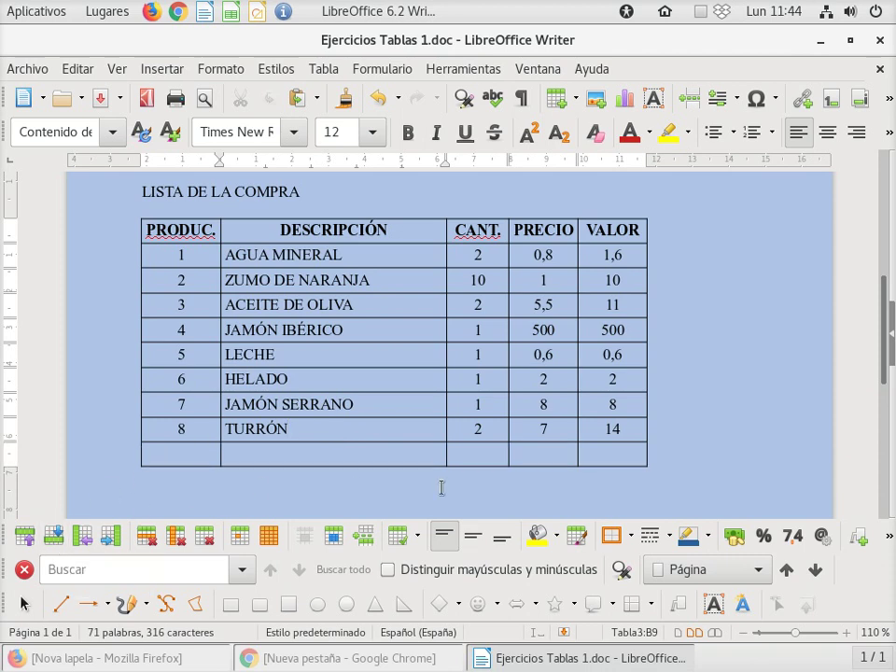
click(530, 452)
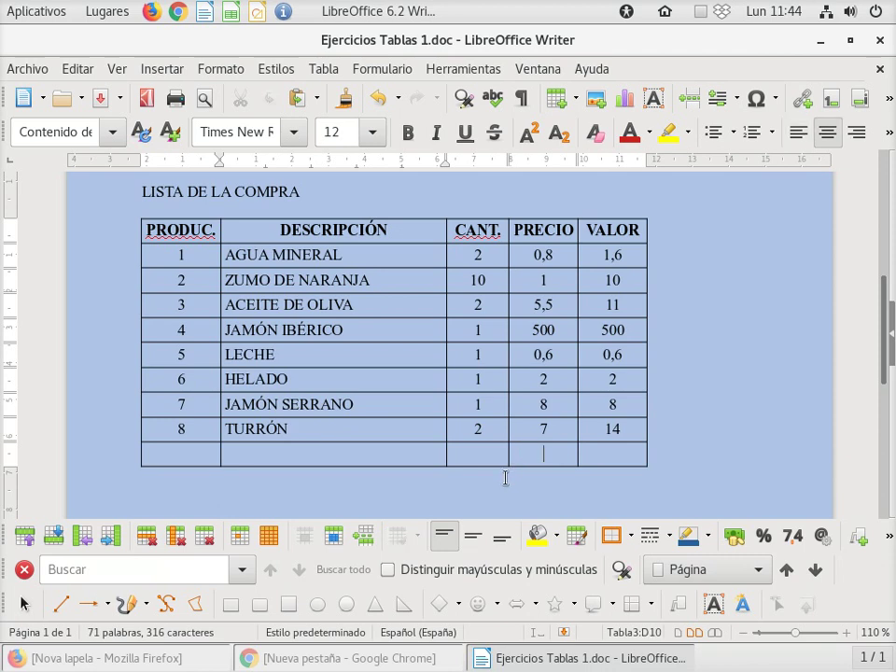
text(TOTAL:)
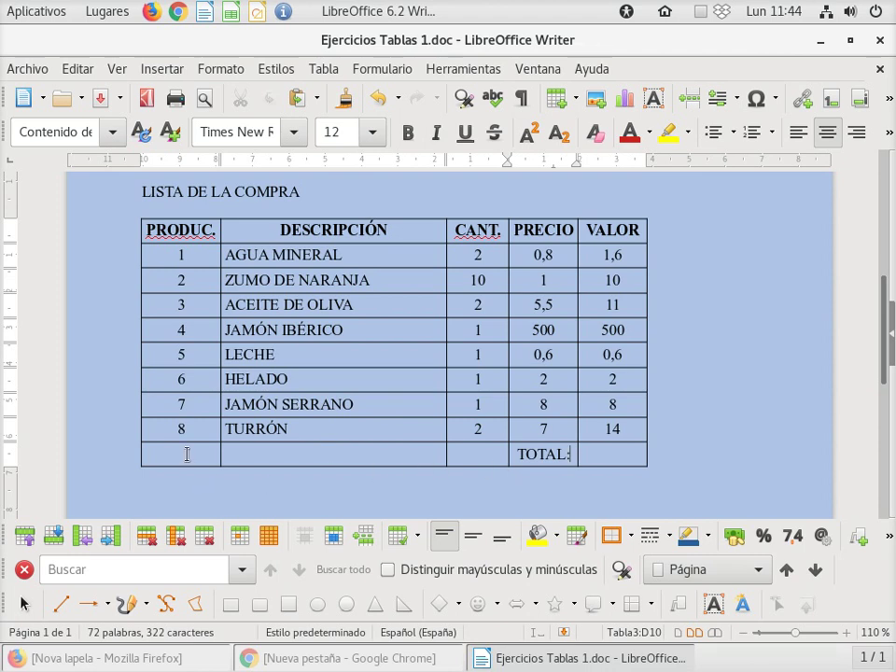
- Merge the three empty cells before "TOTAL:" in the last row into one cell
drag(186, 455, 458, 463)
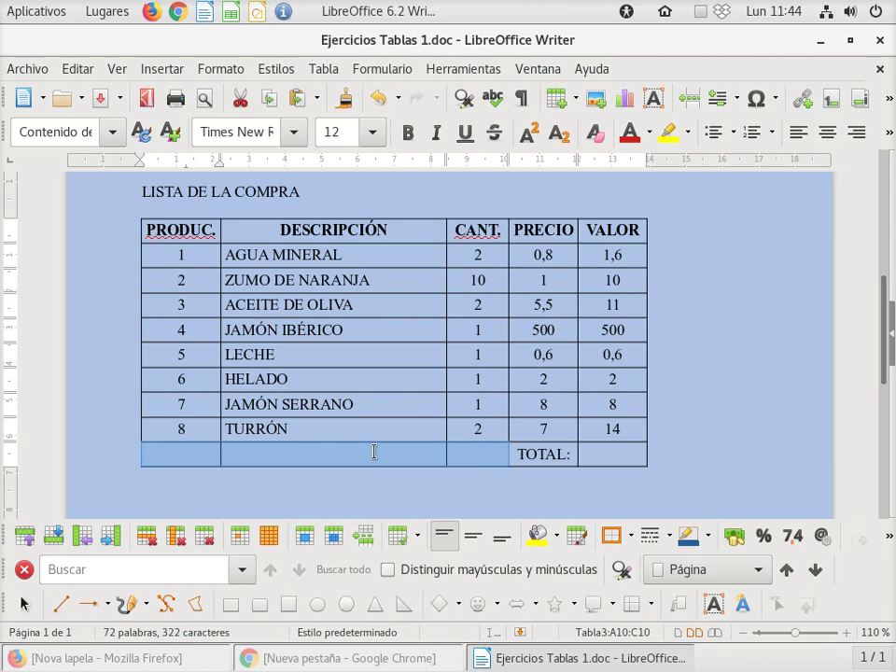
right_click(373, 451)
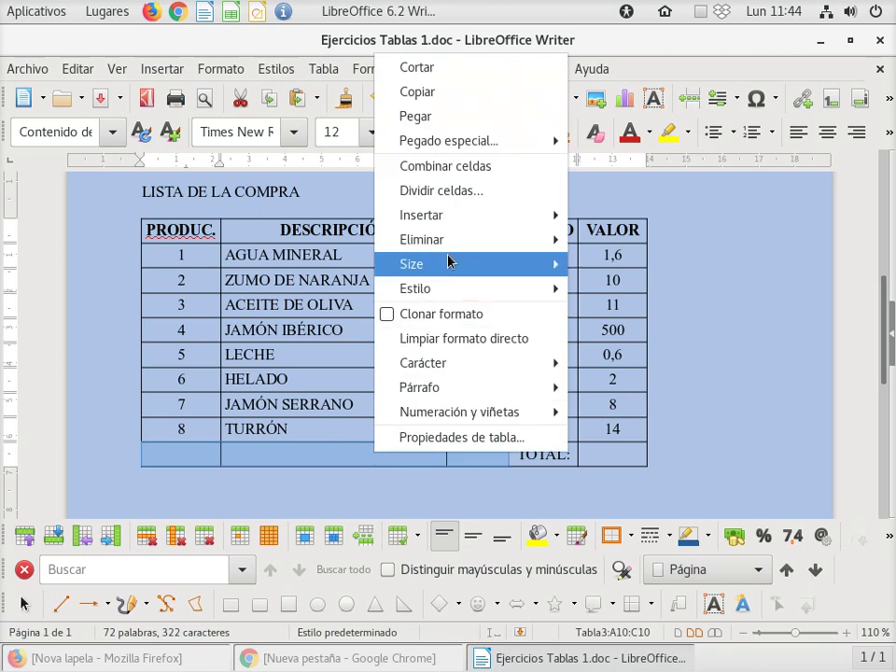
mouse_move(453, 247)
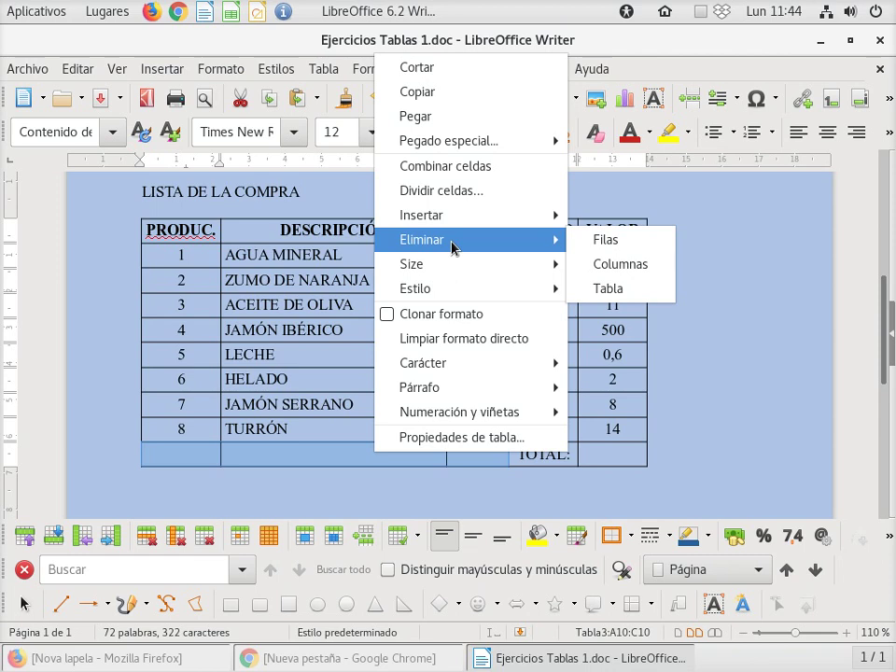
click(506, 168)
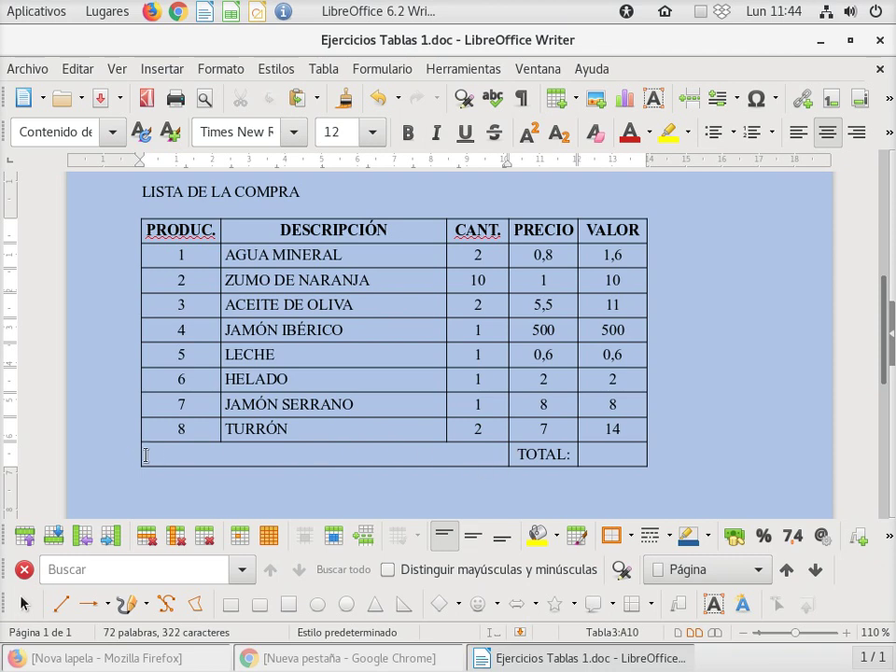
right_click(345, 454)
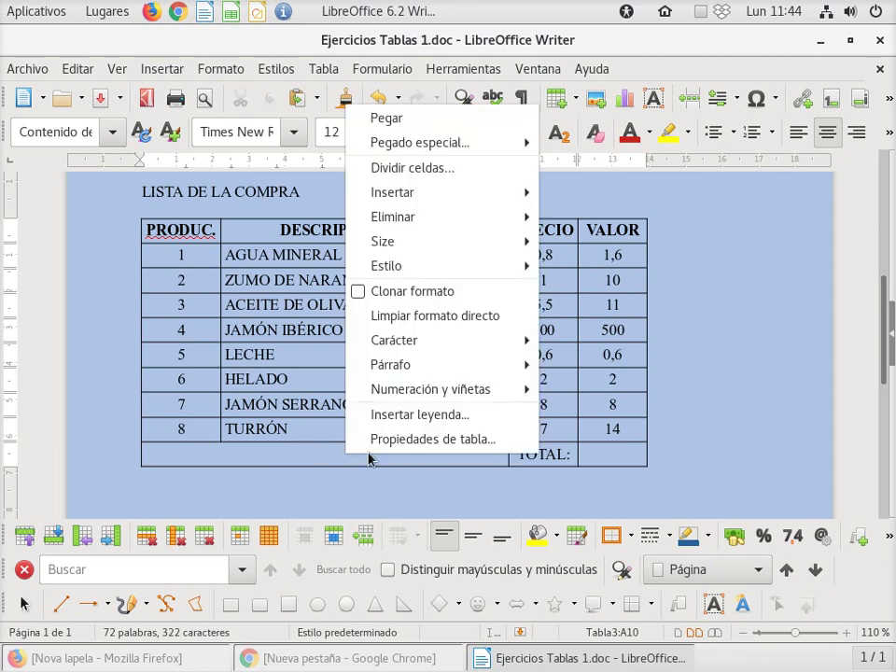
click(403, 444)
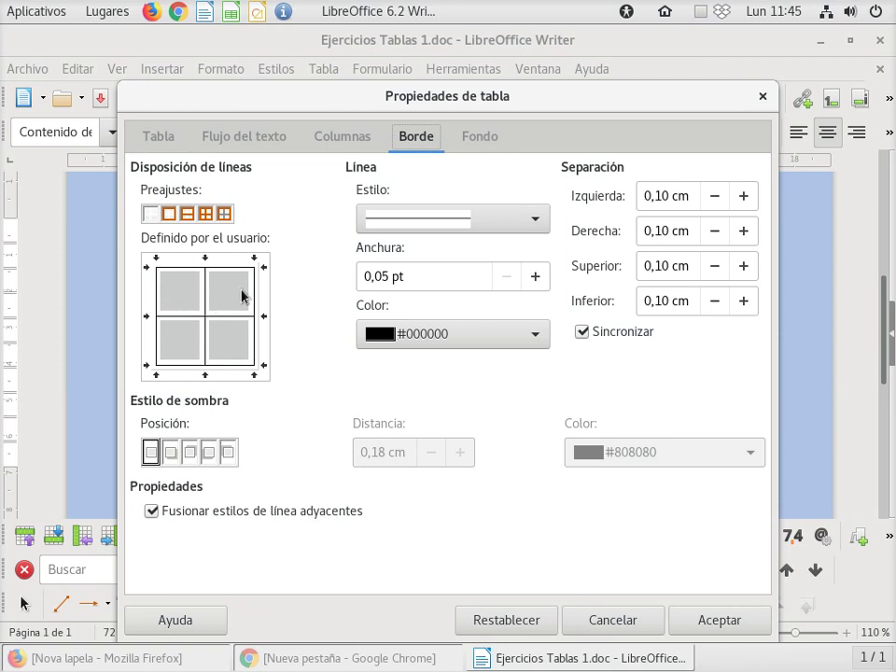
click(624, 623)
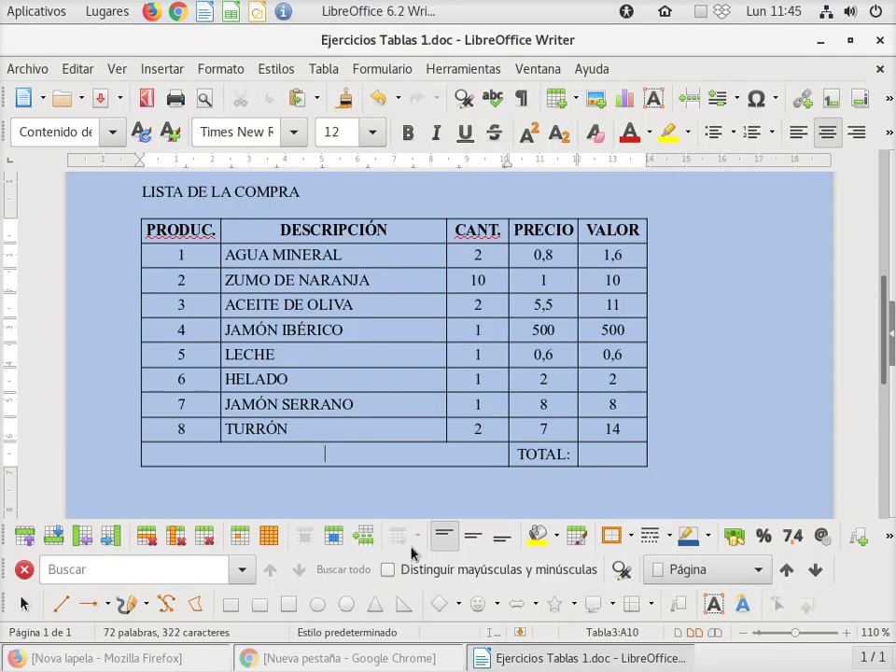
right_click(334, 457)
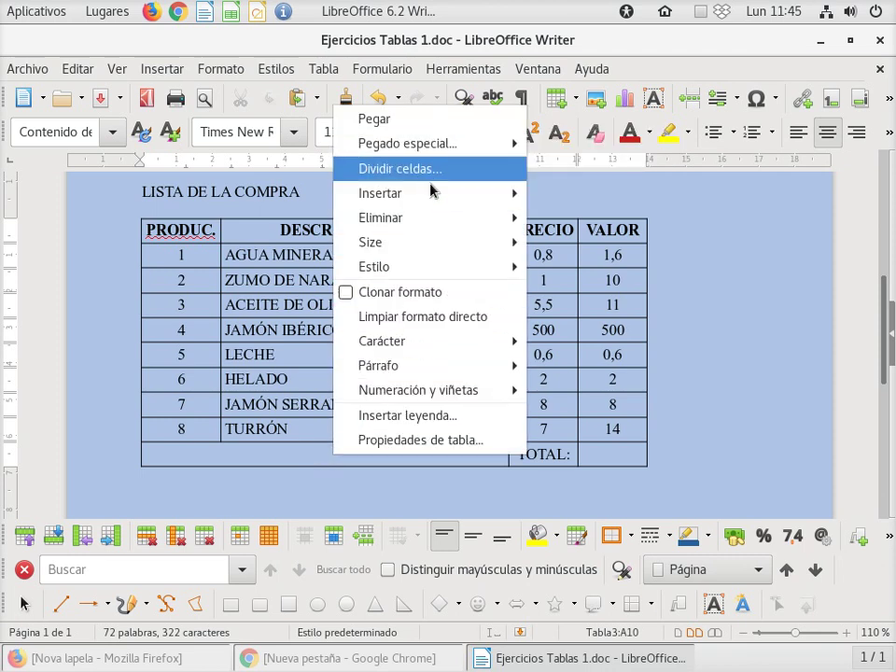
click(308, 450)
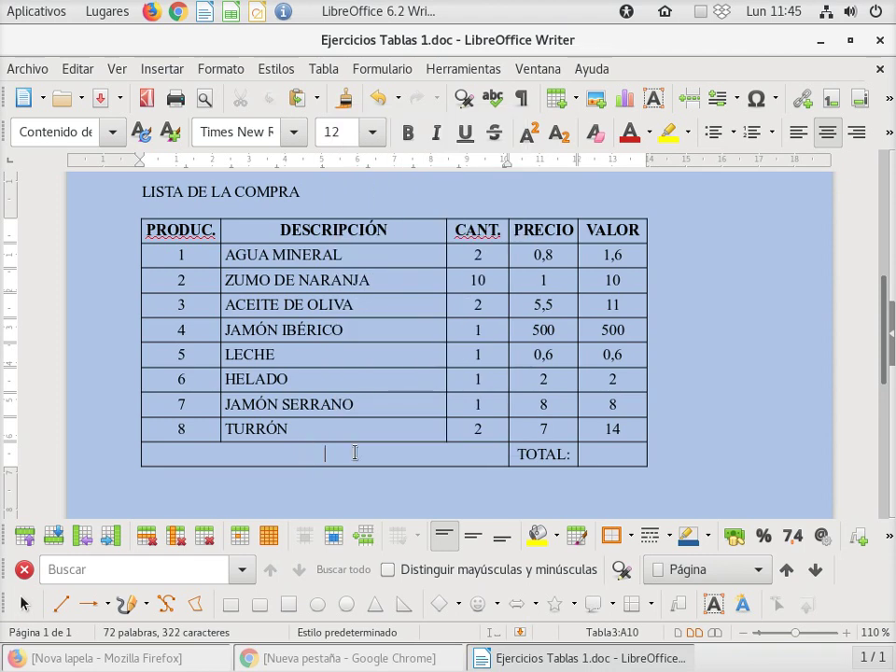
click(328, 70)
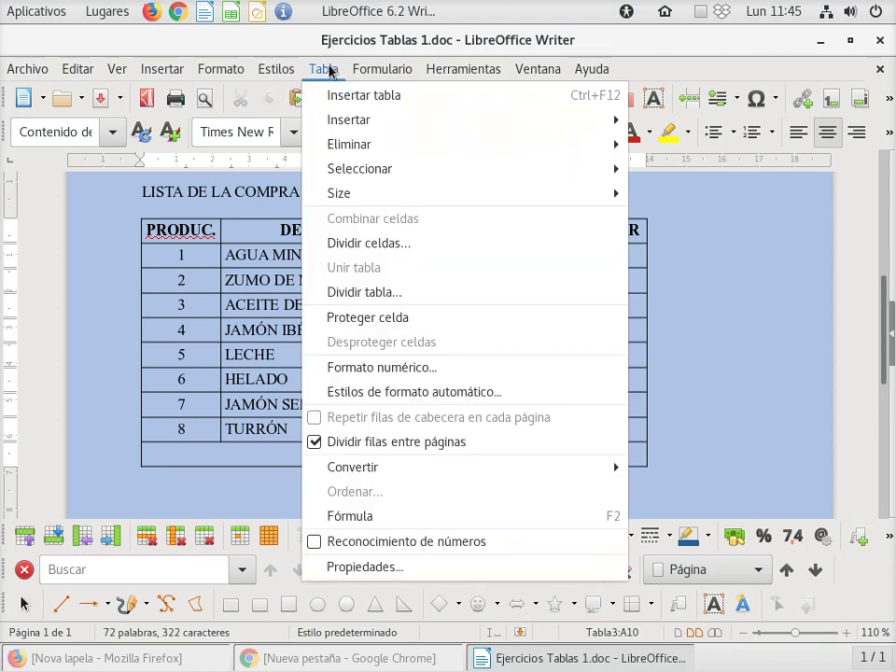
mouse_move(456, 175)
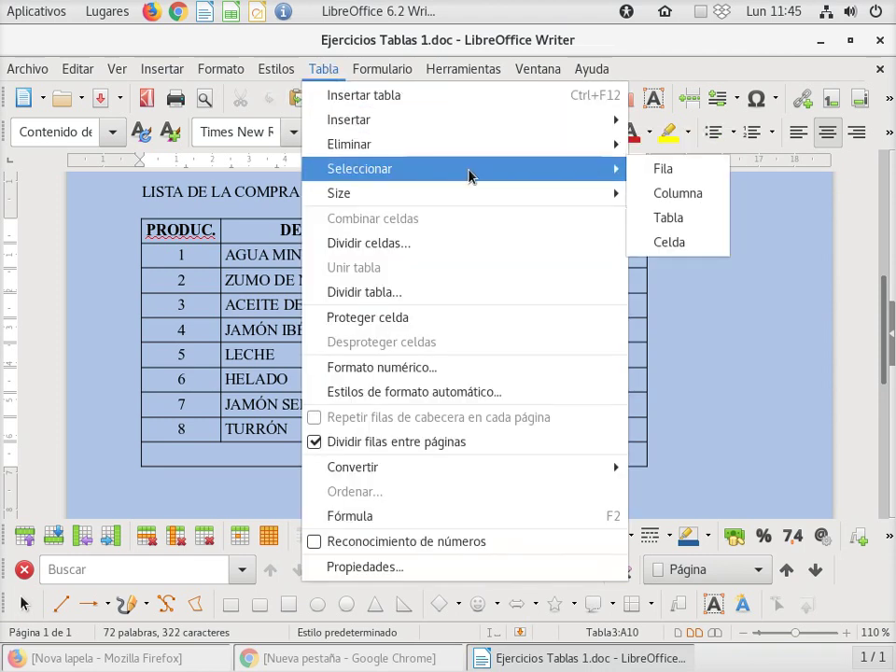
click(714, 250)
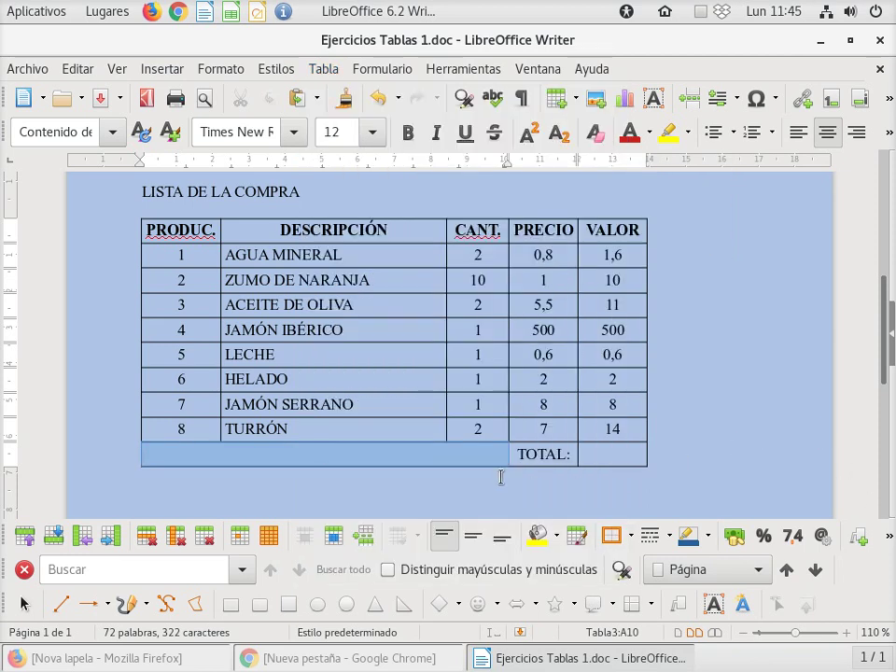
click(420, 456)
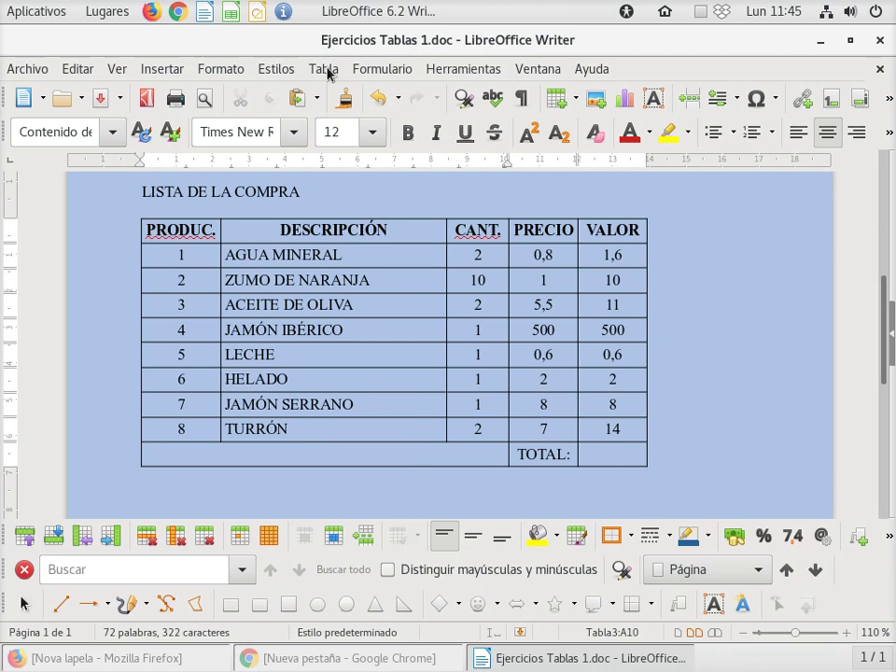
drag(407, 452, 458, 458)
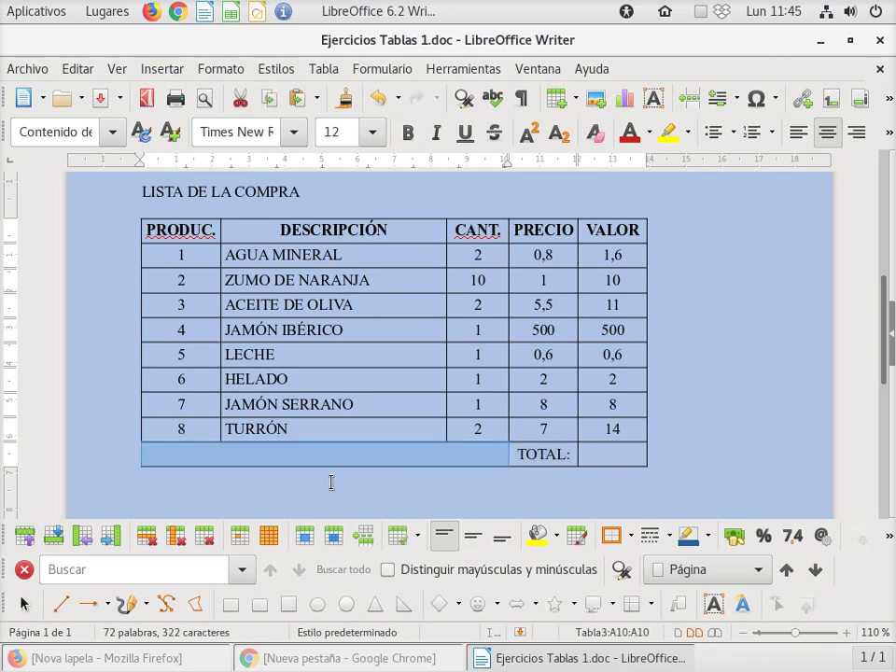
click(348, 453)
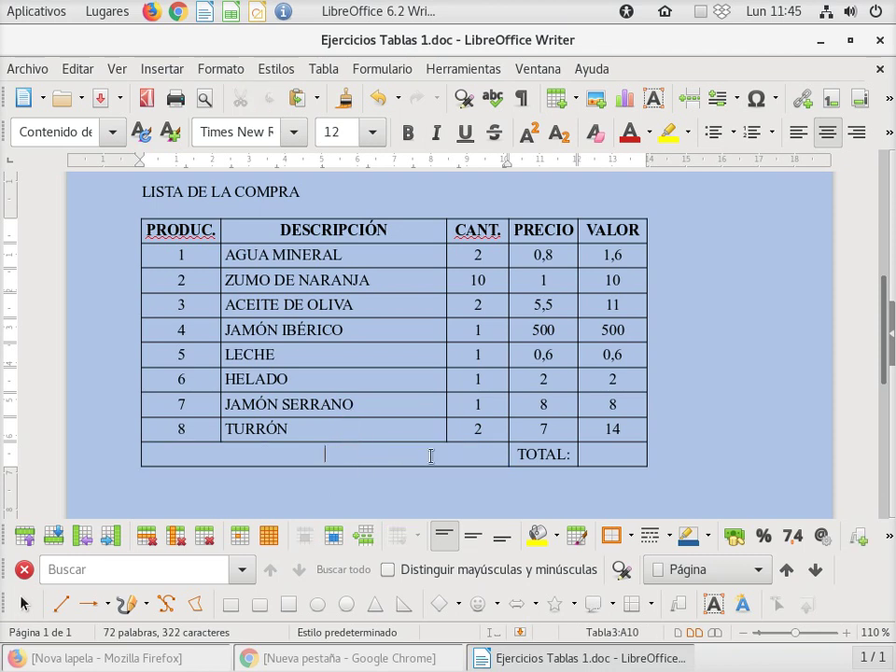
drag(415, 455, 541, 455)
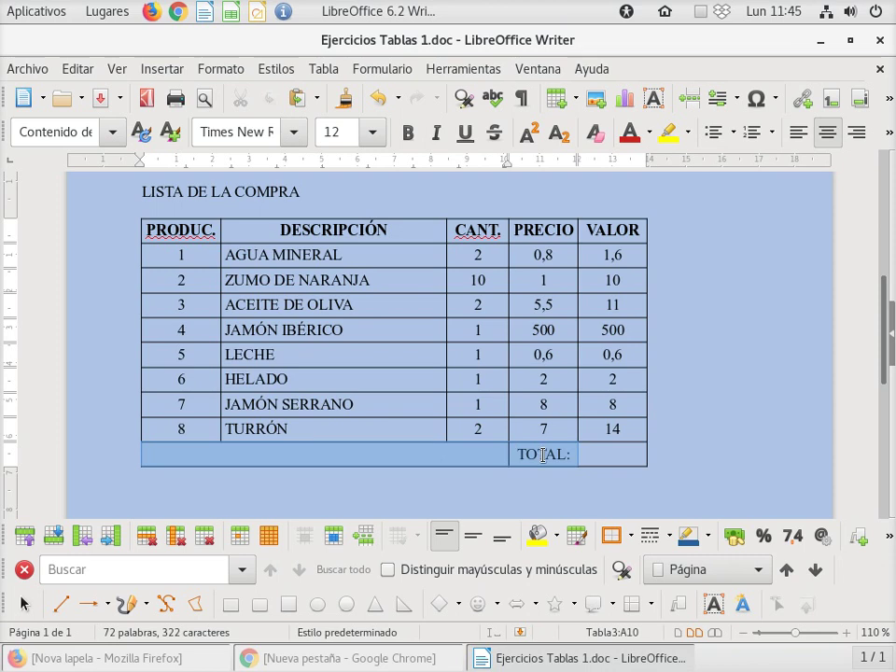
drag(542, 455, 369, 458)
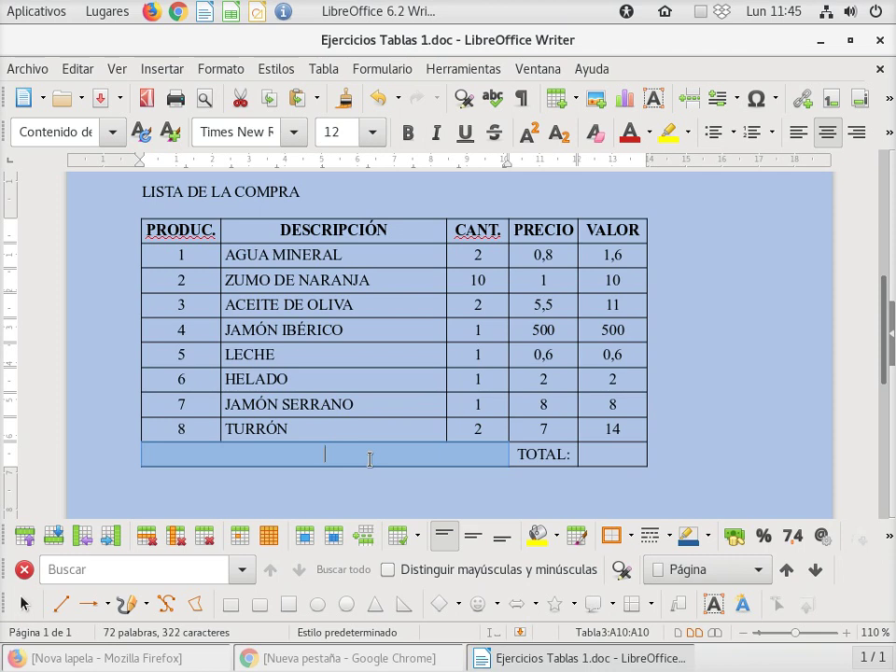
click(370, 454)
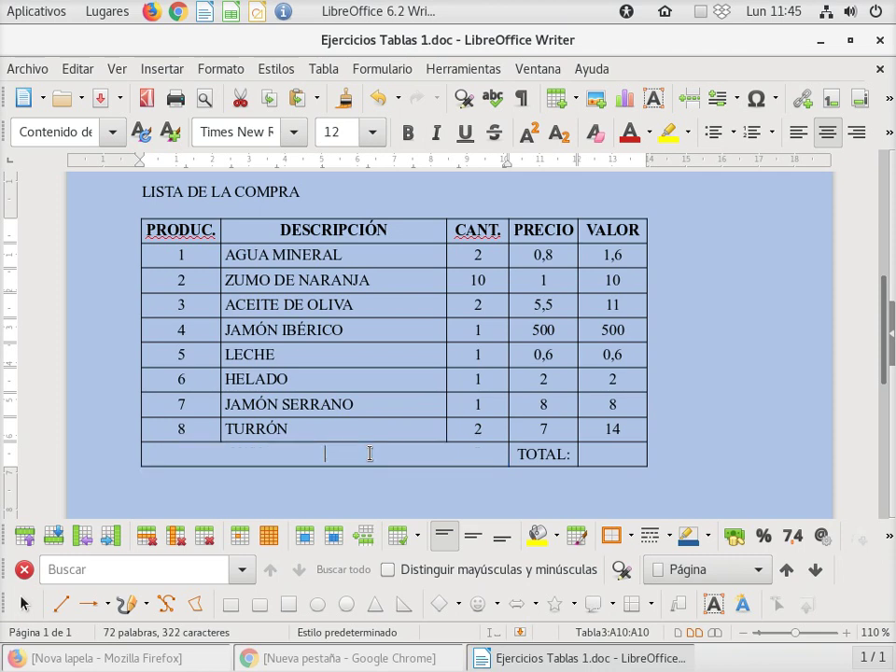
click(241, 538)
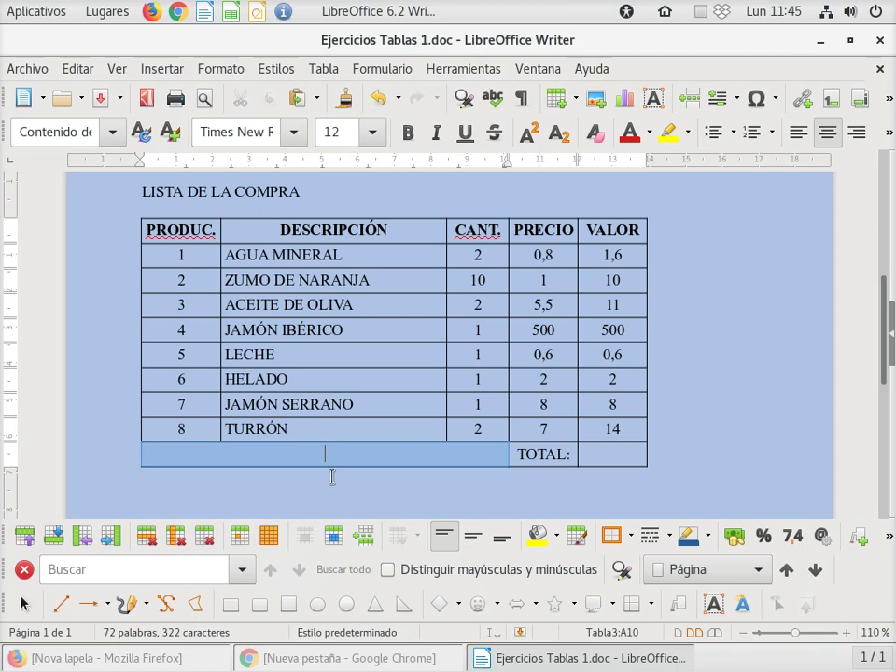
click(346, 452)
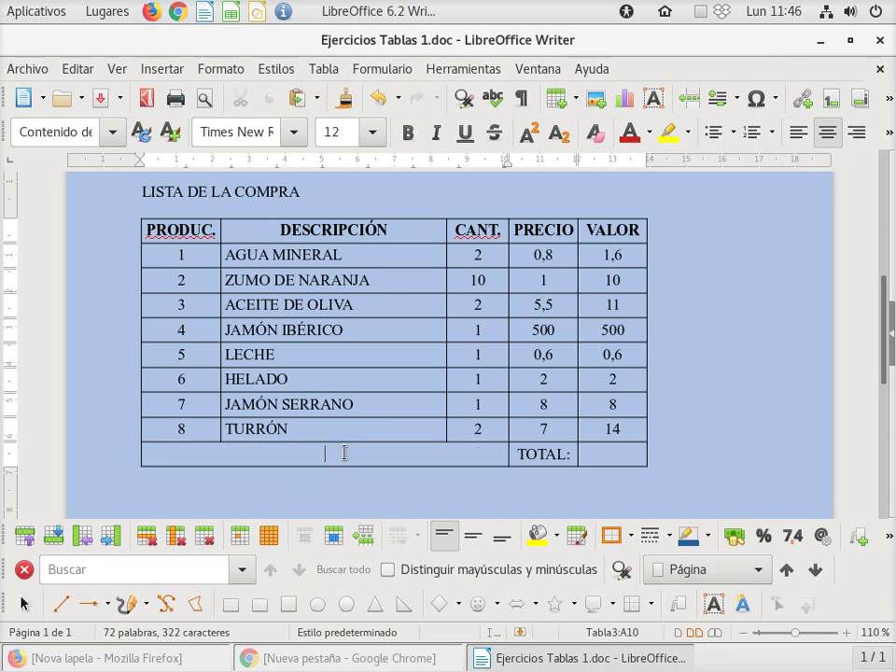
drag(344, 452, 569, 472)
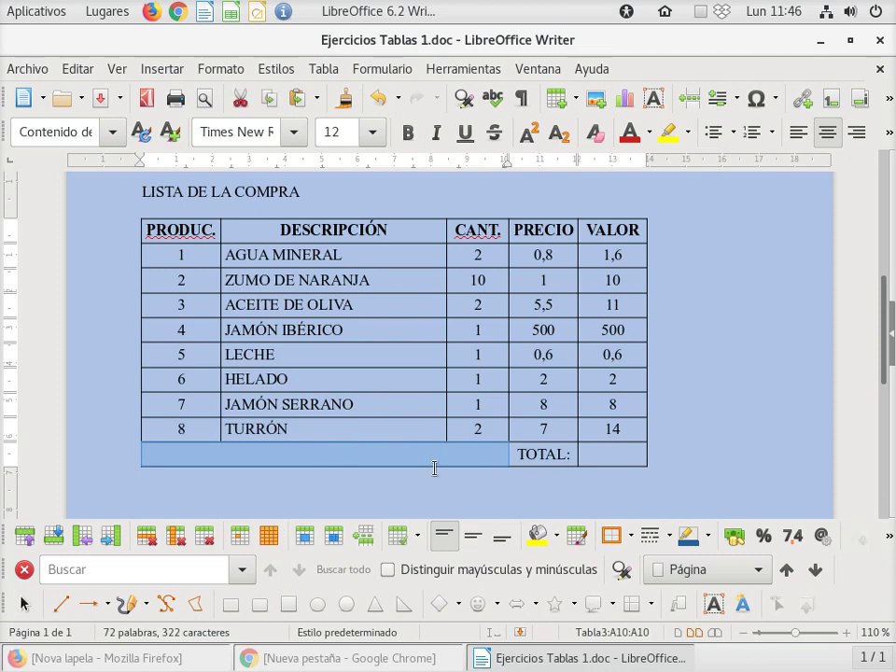
click(237, 538)
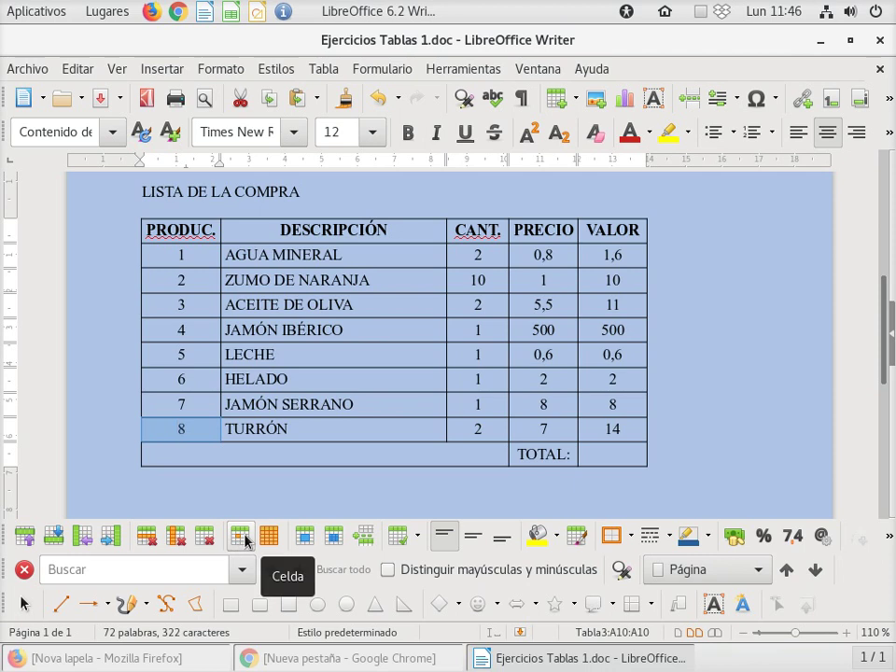
- Remove the bottom and left borders of the merged empty cell before "TOTAL:" in the last row
click(322, 453)
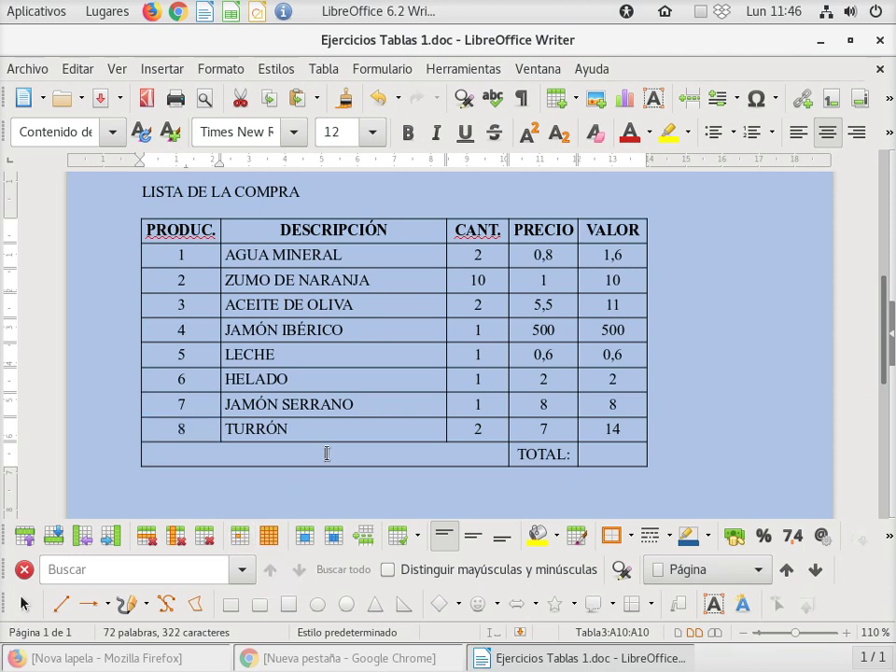
click(246, 541)
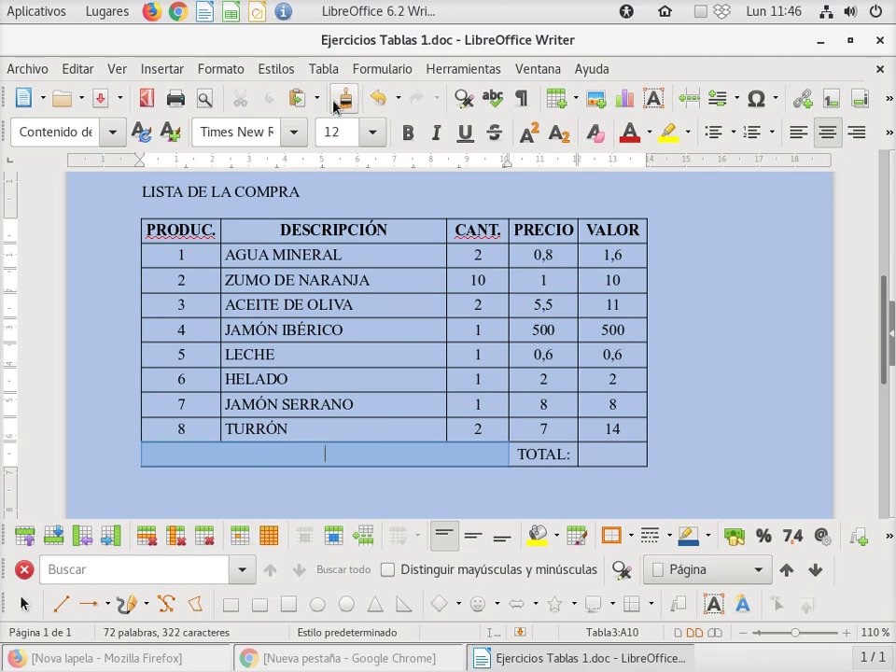
click(320, 71)
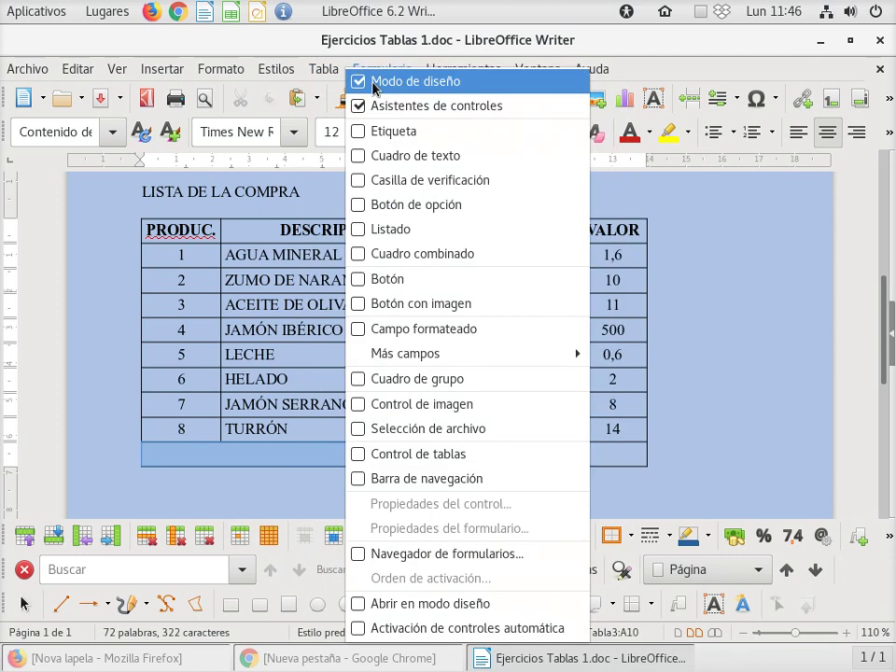
mouse_move(363, 162)
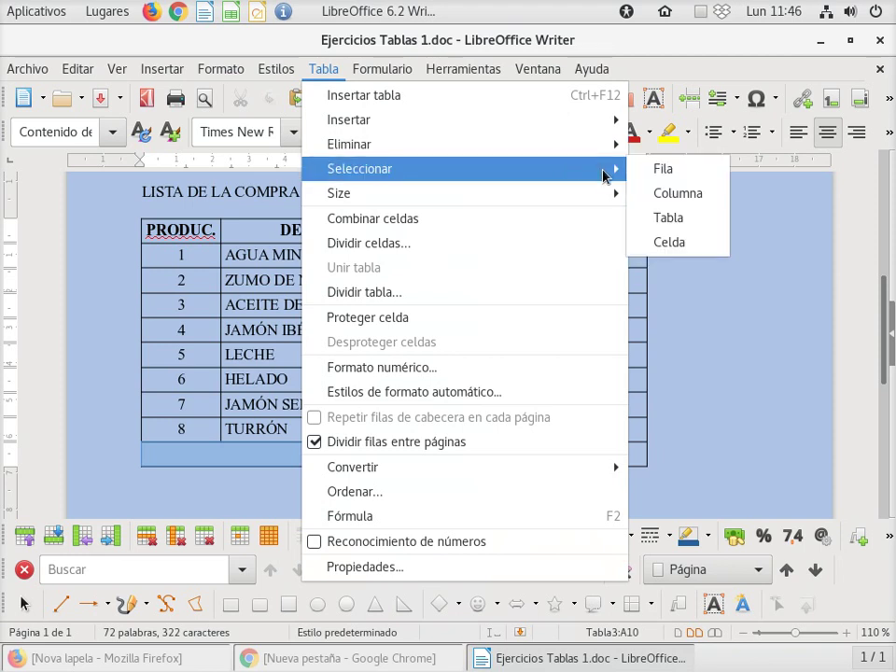
click(705, 324)
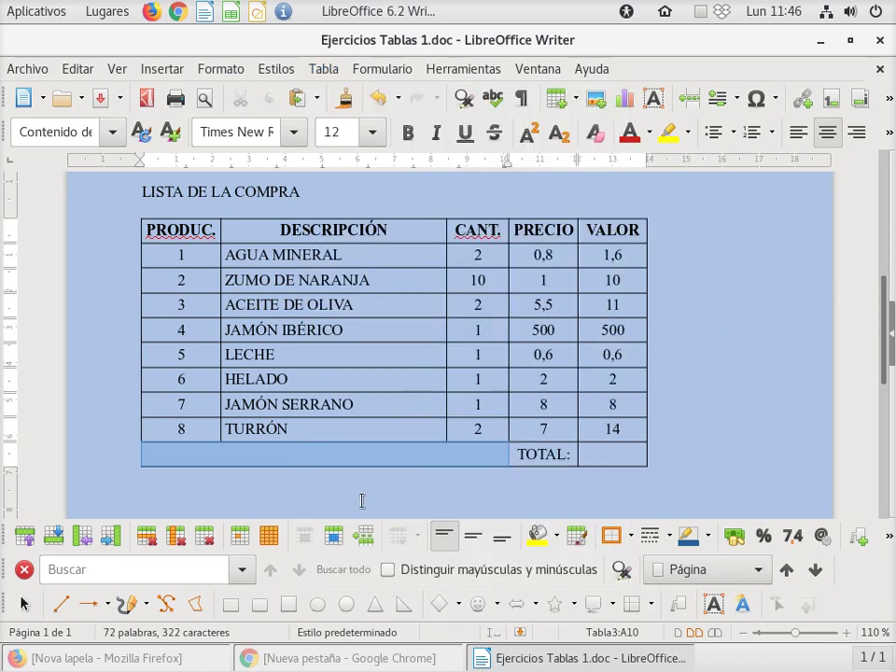
right_click(359, 455)
click(386, 440)
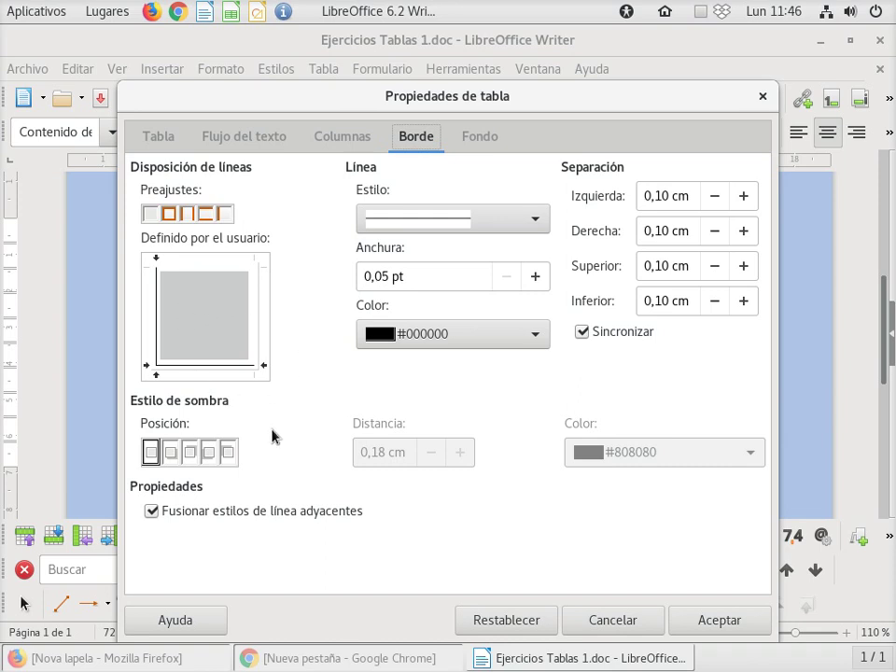
click(200, 371)
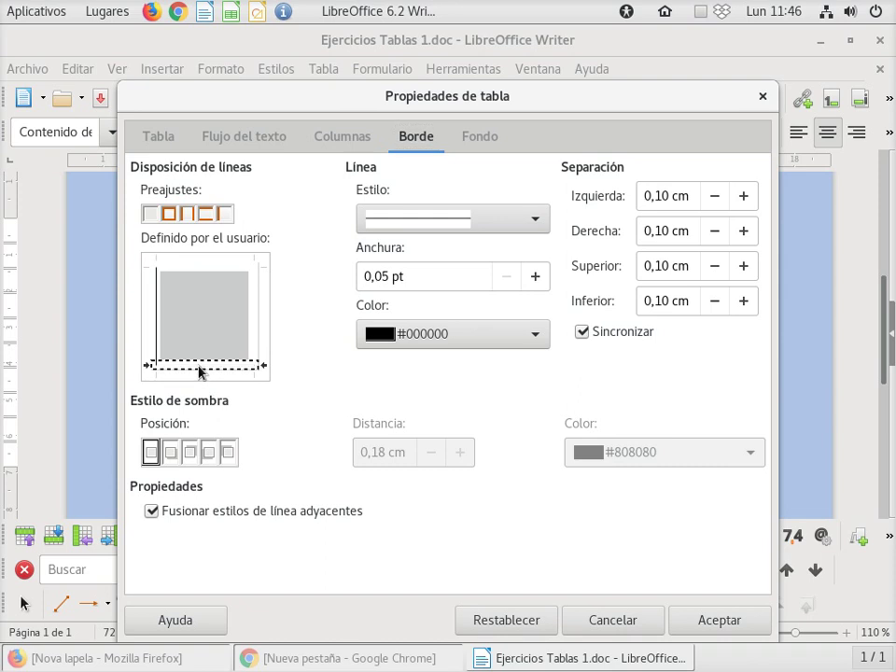
click(155, 323)
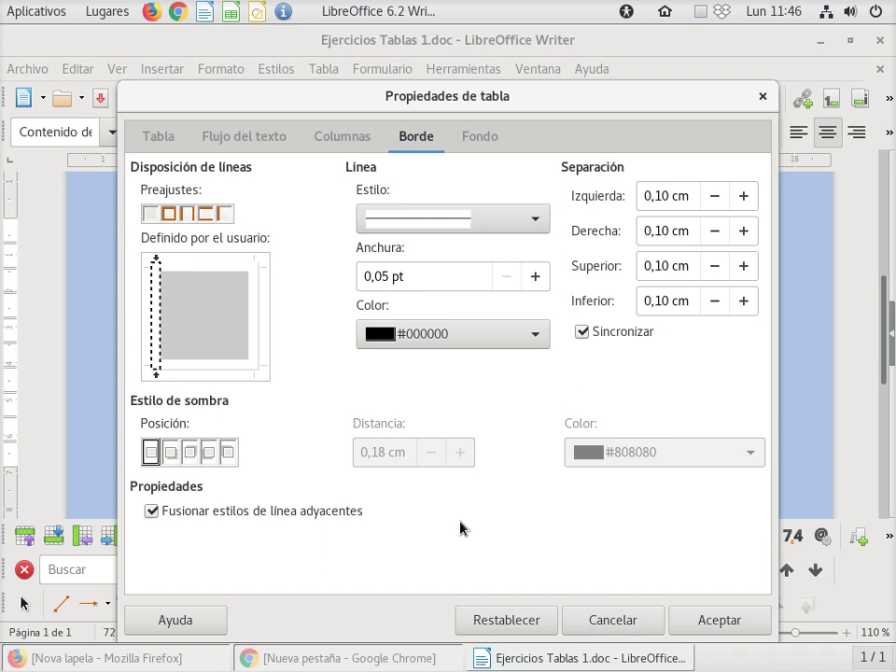
click(749, 623)
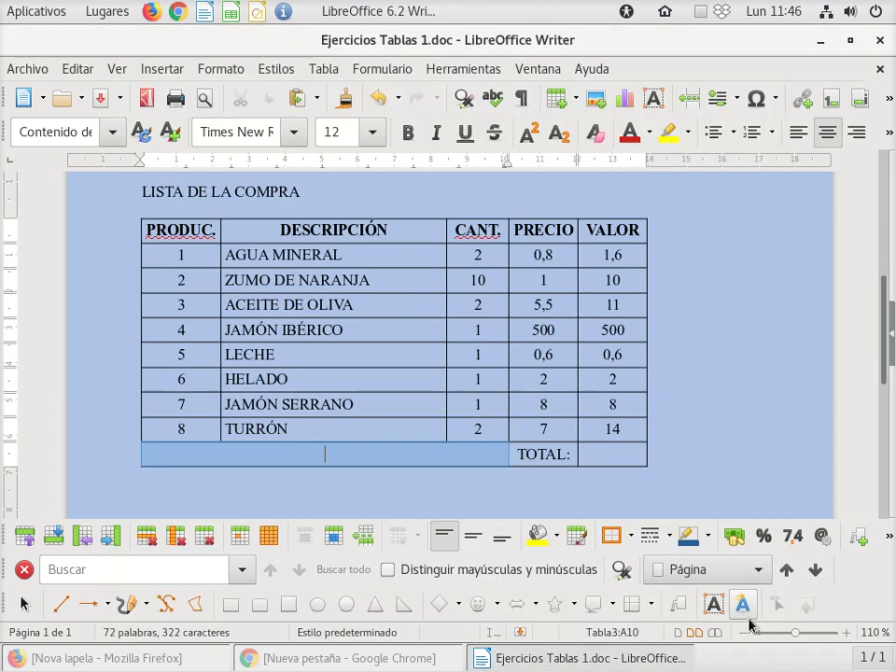
click(684, 424)
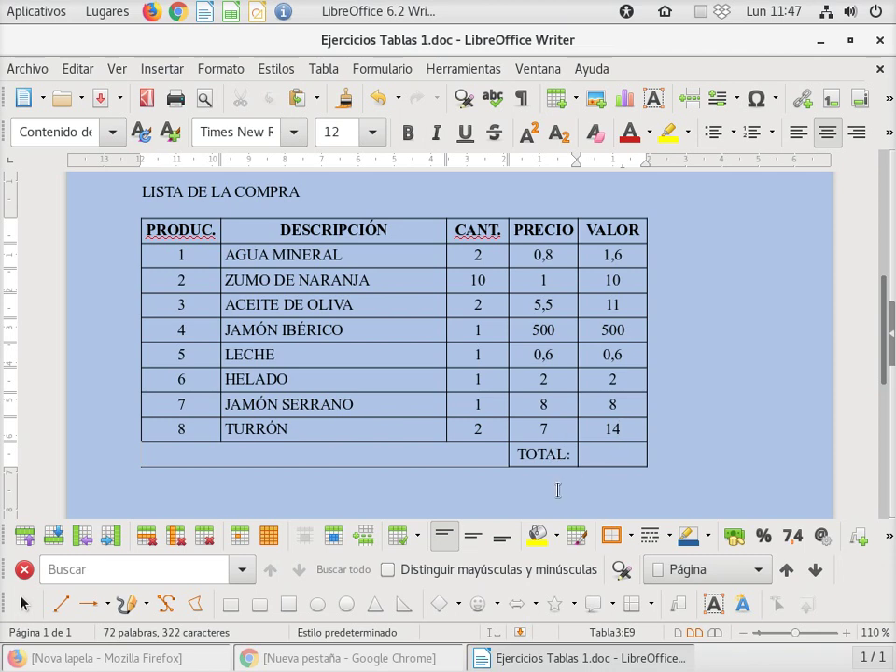
- Total the VALOR column with a sum of E2:E9 in the cell beside "TOTAL:", and delete the result from that cell
click(611, 453)
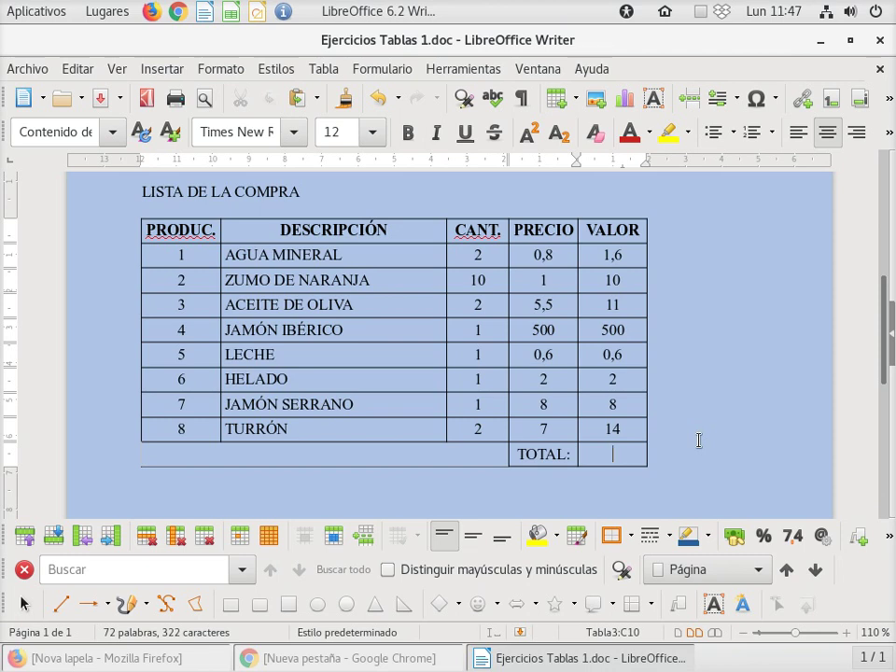
key(F2)
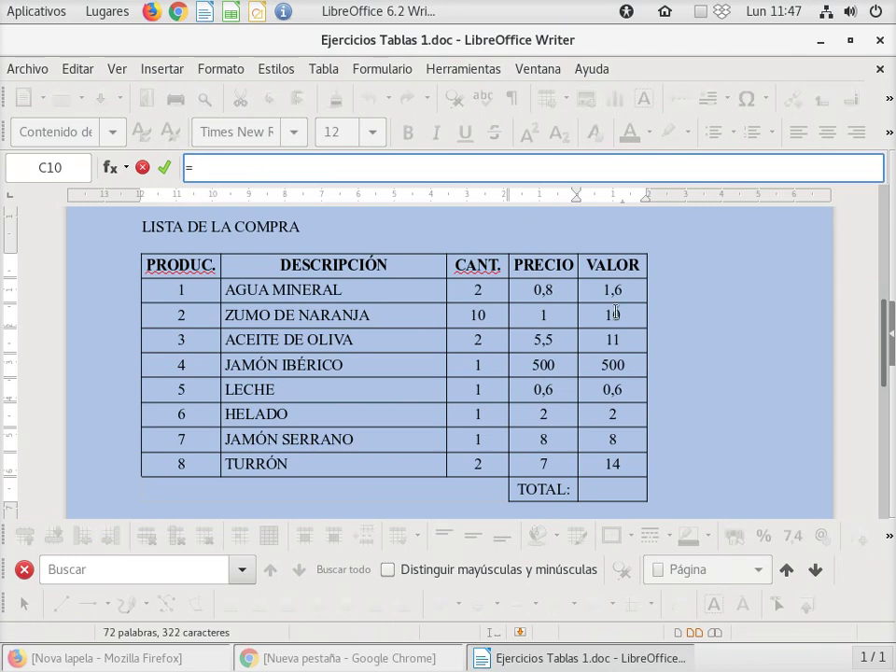
click(122, 170)
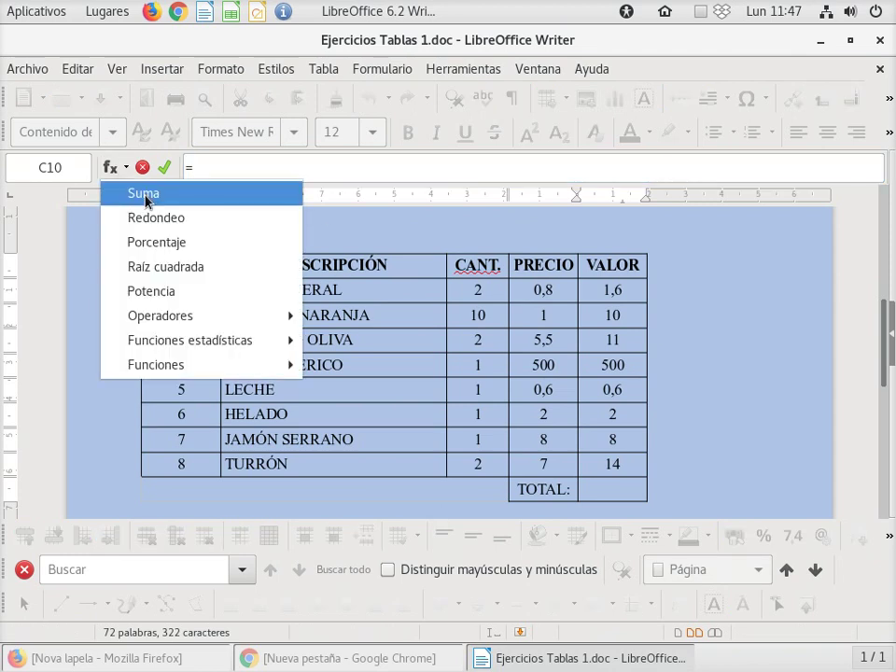
click(145, 198)
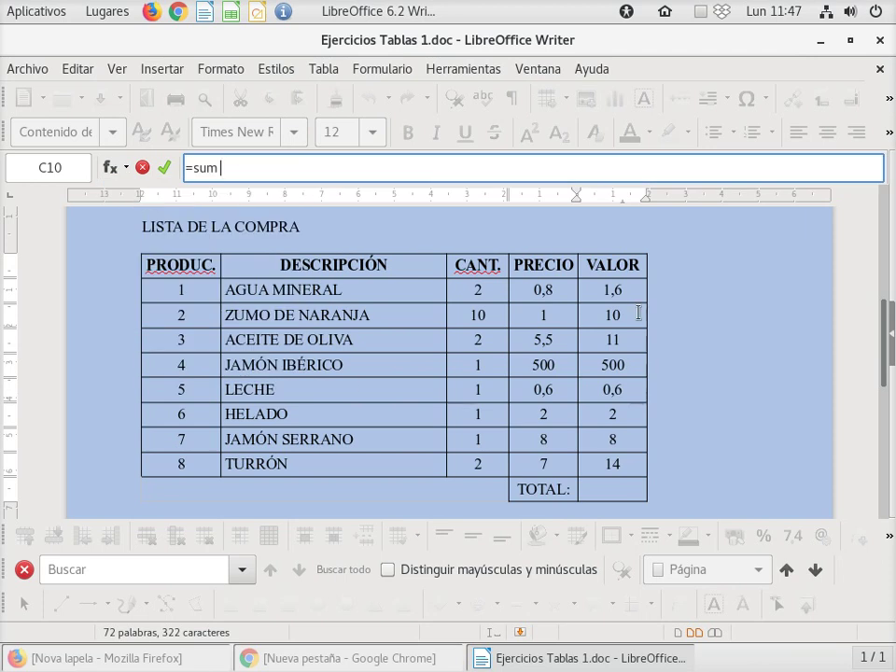
drag(626, 292, 628, 464)
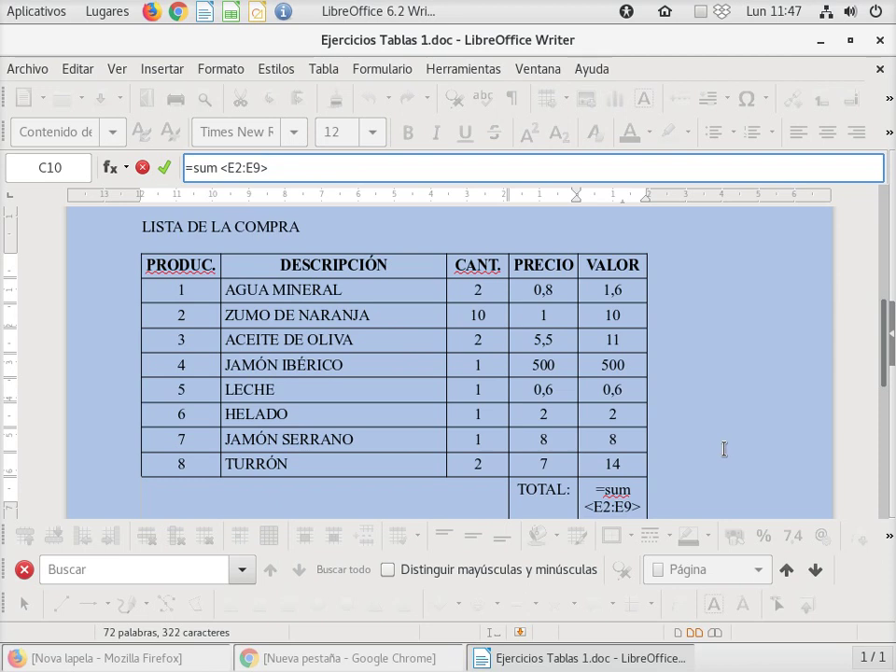
key(Return)
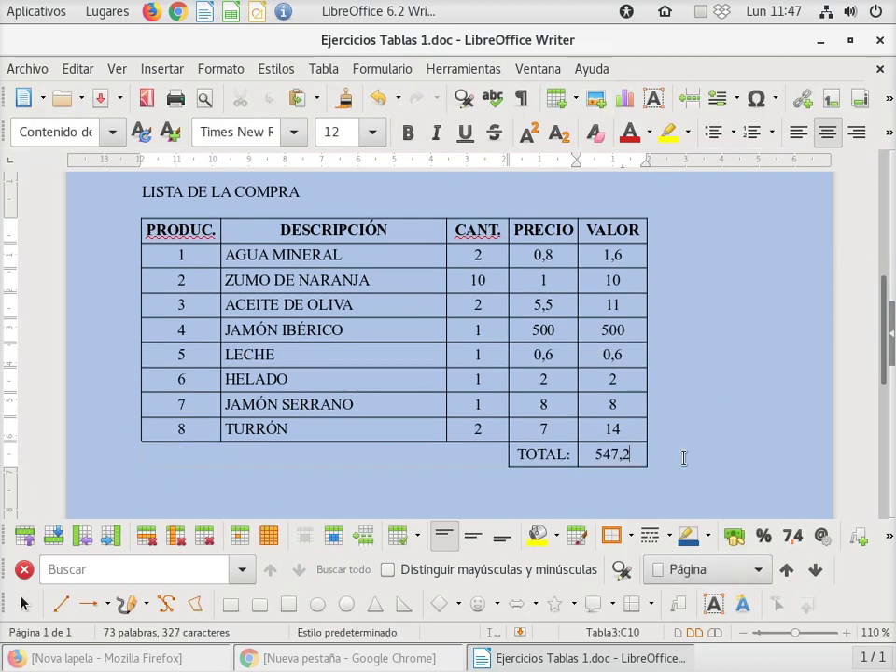
double_click(623, 457)
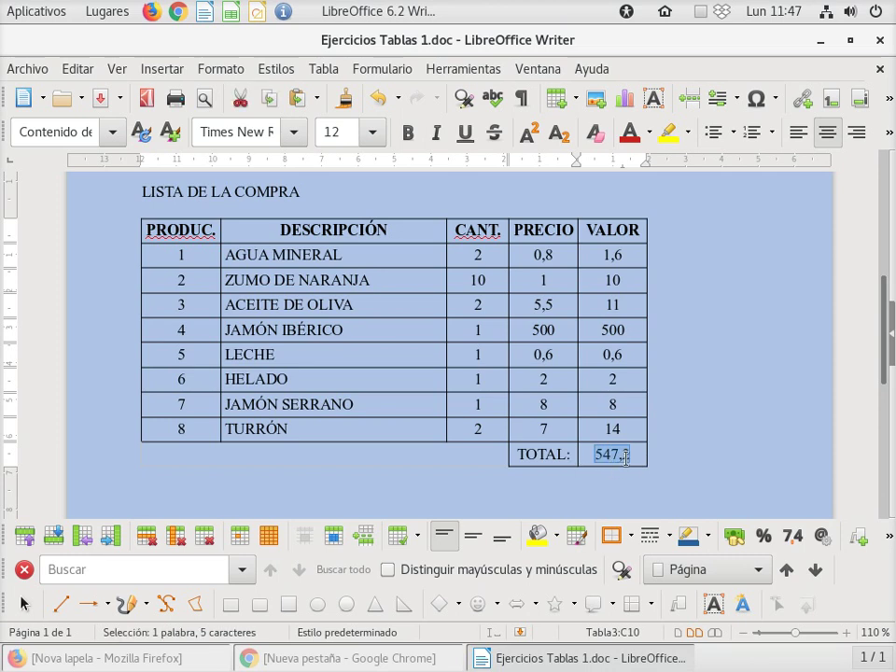
key(Delete)
- Enter a sum formula over E2:E9 in the cell beside "TOTAL:" to total the VALOR column
key(F2)
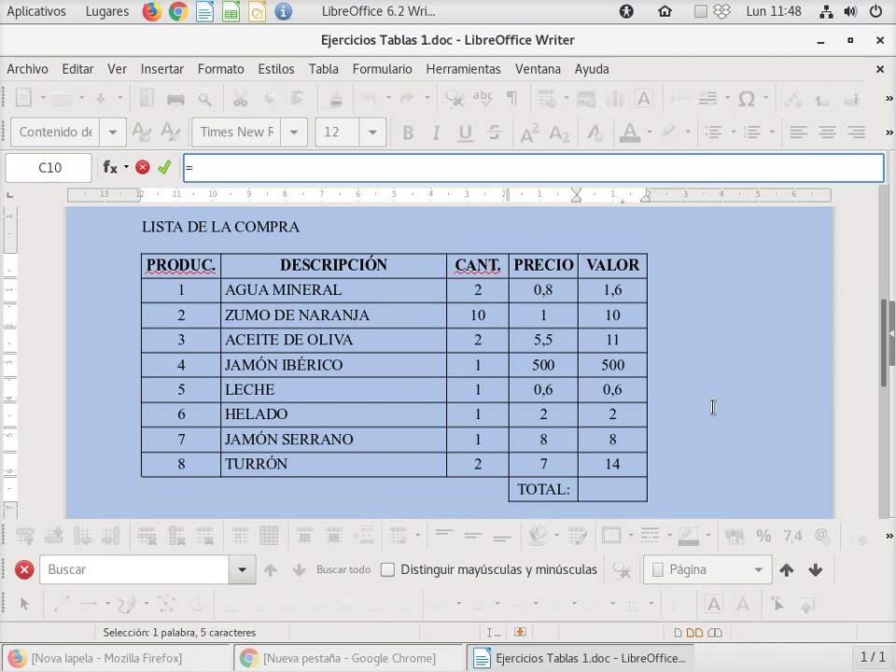
click(122, 177)
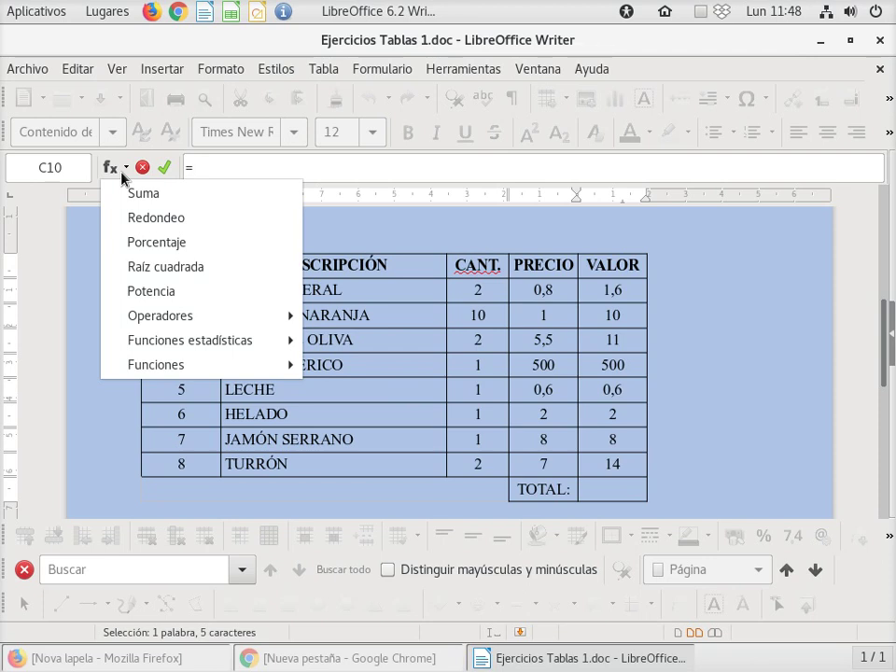
click(202, 194)
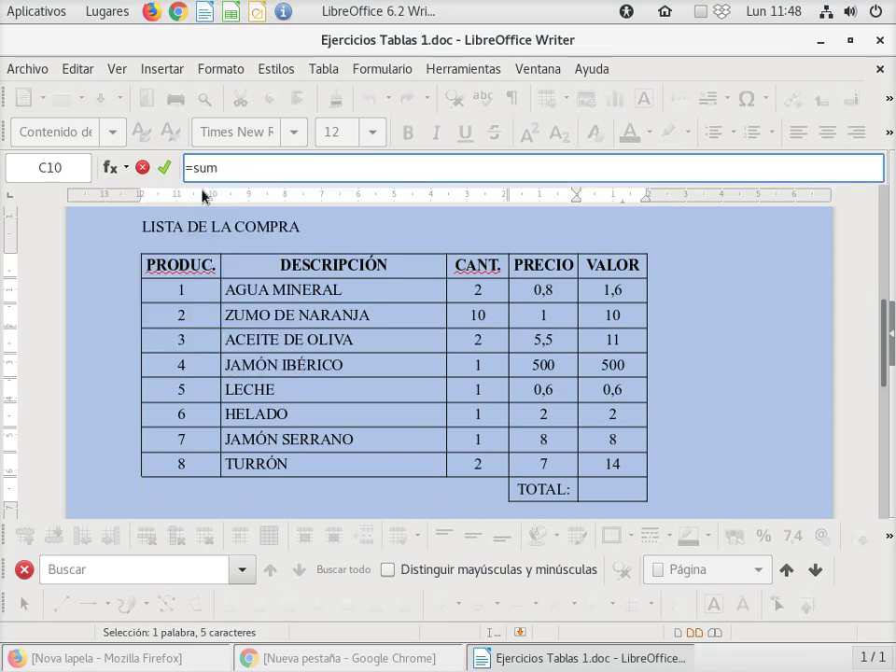
click(594, 290)
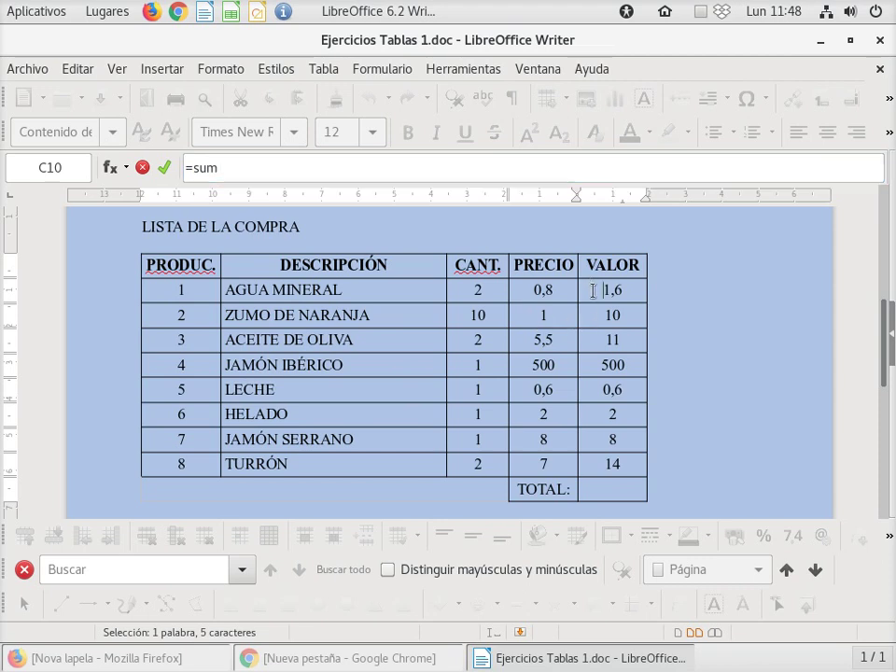
drag(593, 290, 595, 463)
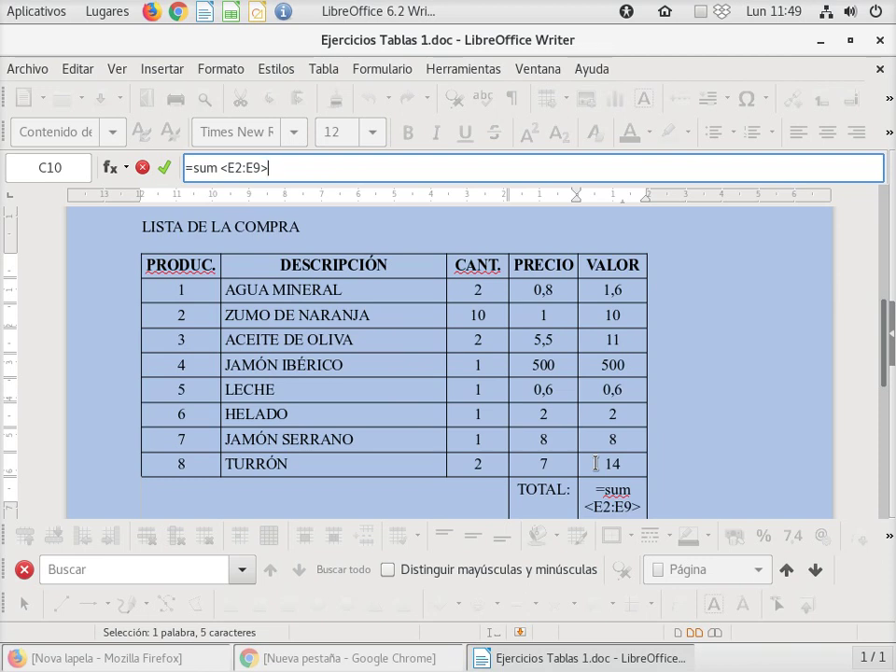
click(166, 170)
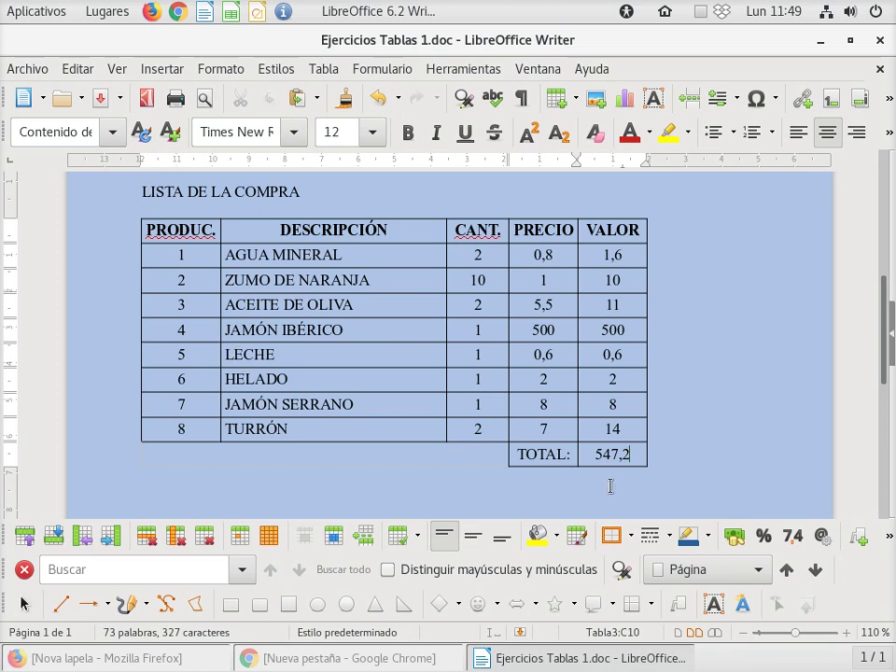
- Make the total amount and the "TOTAL:" label in the last row bold
key(shift+Home)
click(408, 132)
double_click(526, 454)
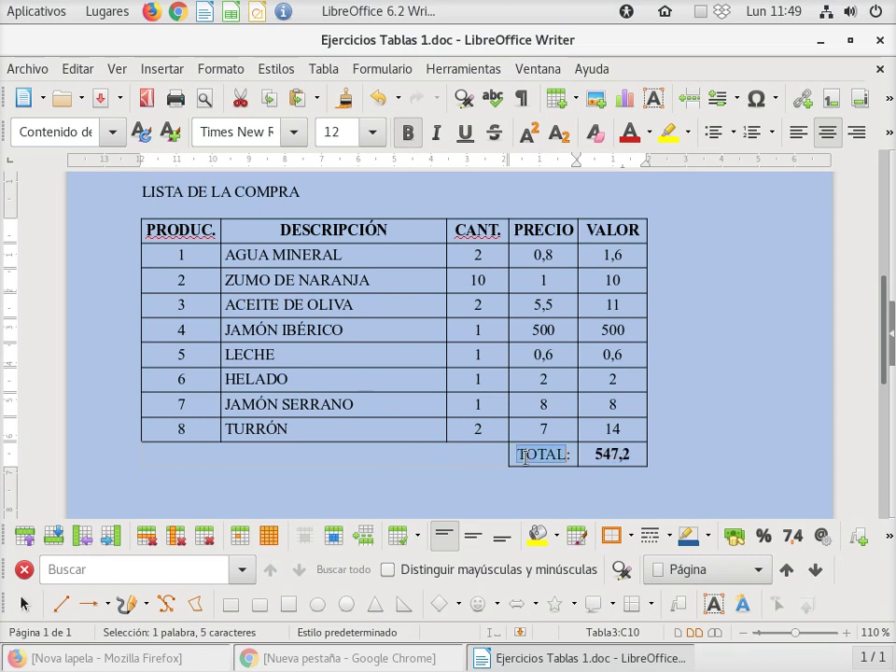
key(shift+End)
click(408, 132)
click(431, 461)
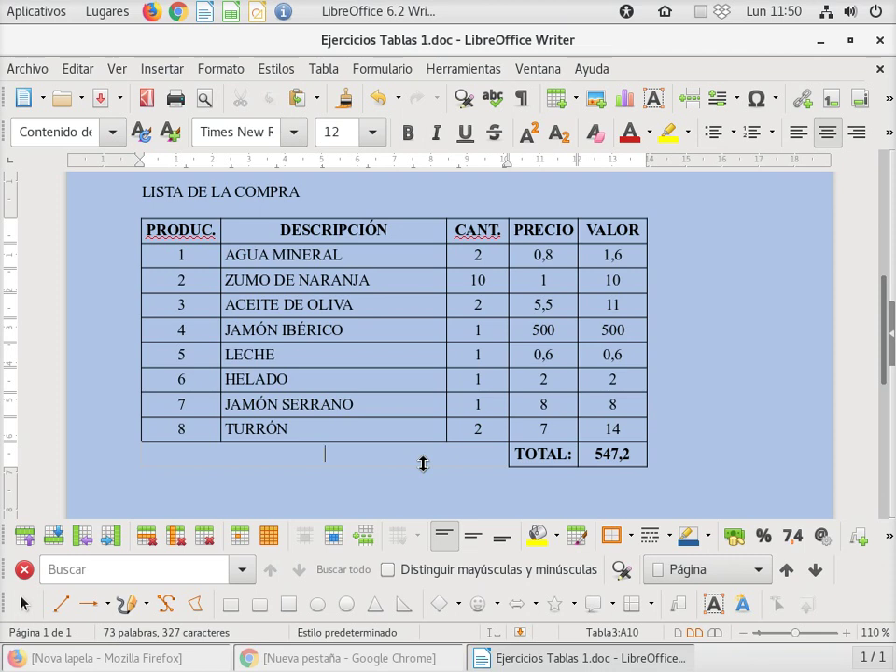
- Switch to Ejercicios Writer 1.doc and examine the layout of the second-hand car flyer on page 8
scroll(422, 464, down, 1)
click(225, 445)
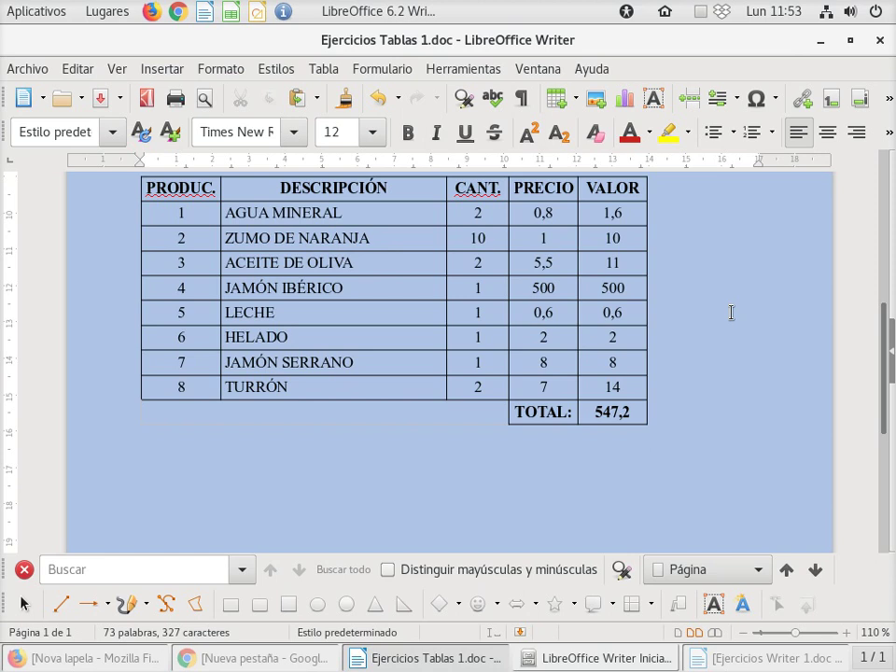
click(795, 660)
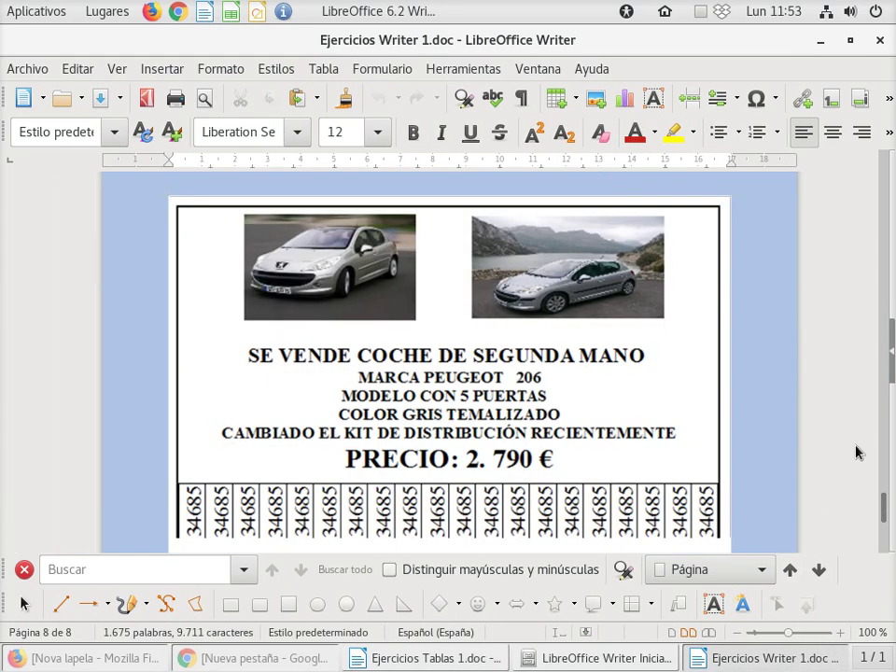
scroll(883, 509, down, 1)
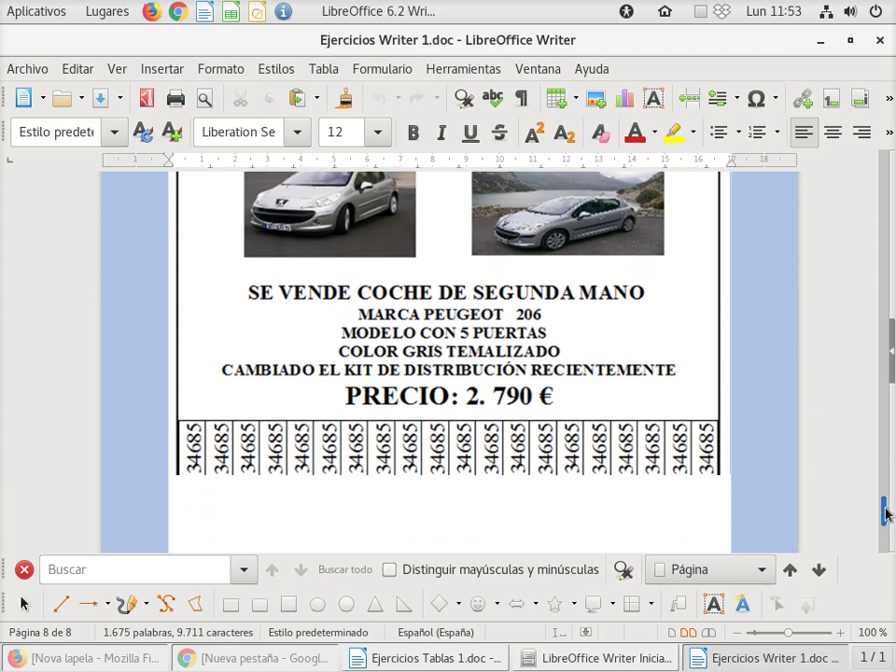
scroll(883, 509, up, 1)
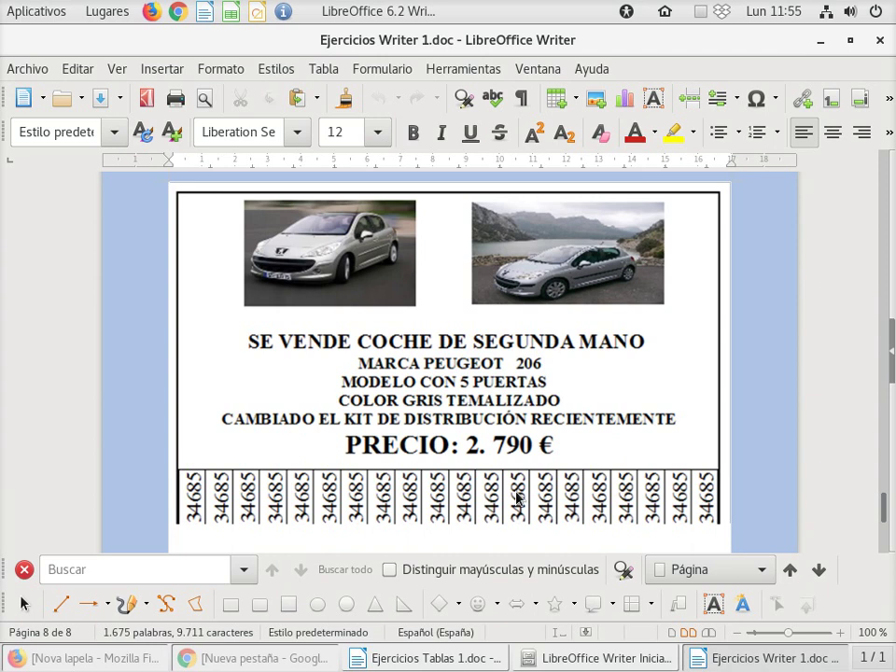
- Switch back to Ejercicios Tablas 1.doc and add empty lines below the shopping list table until the cursor reaches page 2
click(446, 662)
click(181, 466)
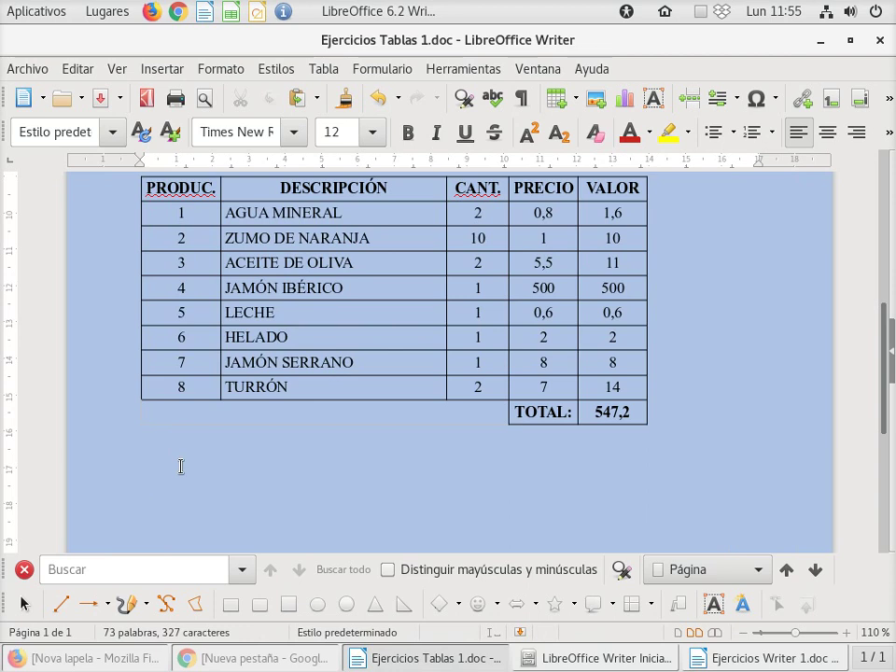
scroll(181, 465, down, 1)
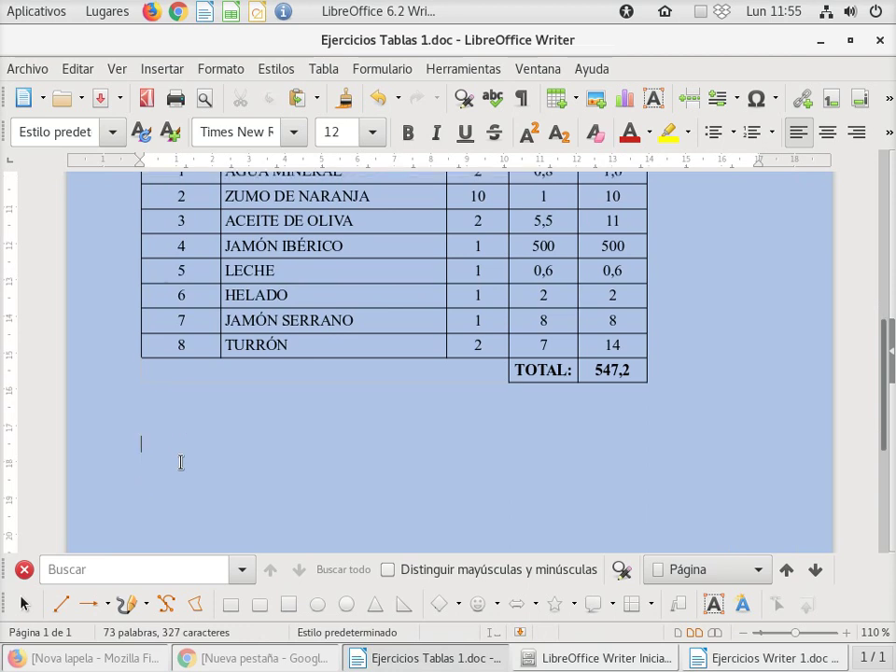
scroll(207, 451, down, 1)
scroll(208, 451, down, 4)
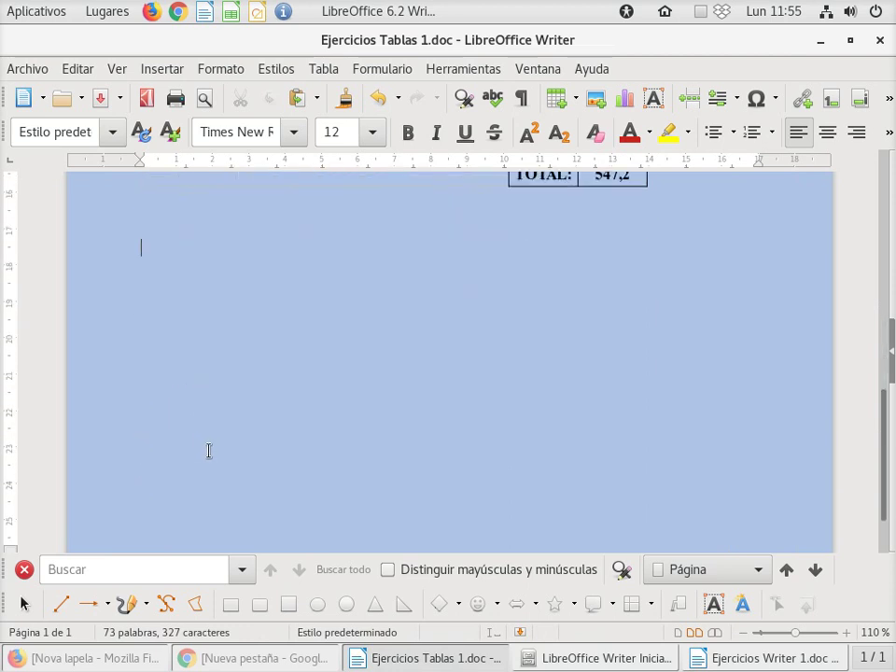
scroll(208, 451, up, 1)
scroll(208, 451, up, 1)
scroll(208, 451, down, 3)
scroll(208, 450, up, 2)
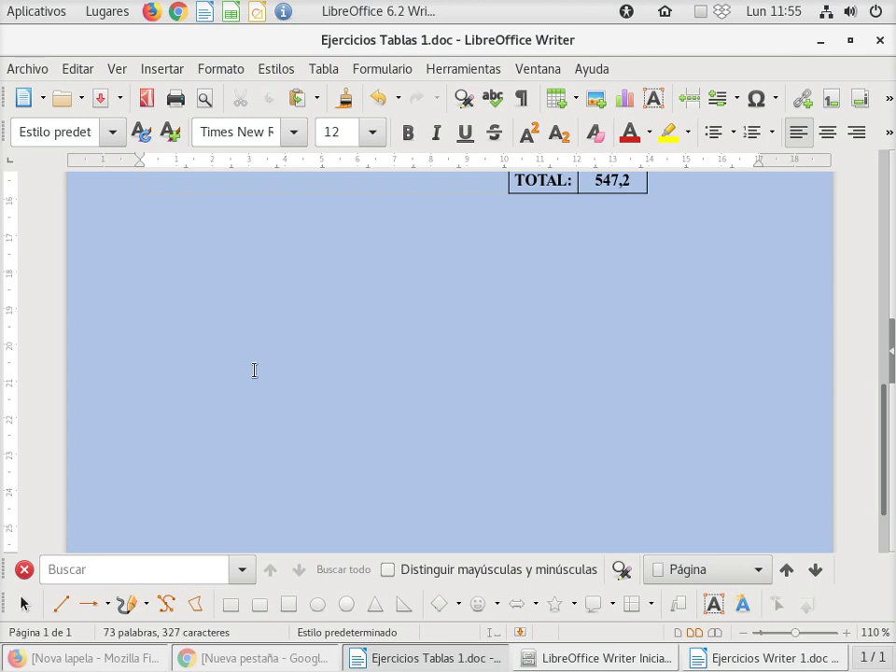
key(Return)
key(Return)
key(Return)
key(Return)
key(Return)
key(Return)
key(Return)
key(Return)
key(Return)
key(Return)
key(Return)
key(Return)
key(Return)
key(Return)
key(Return)
key(Return)
key(Return)
key(Return)
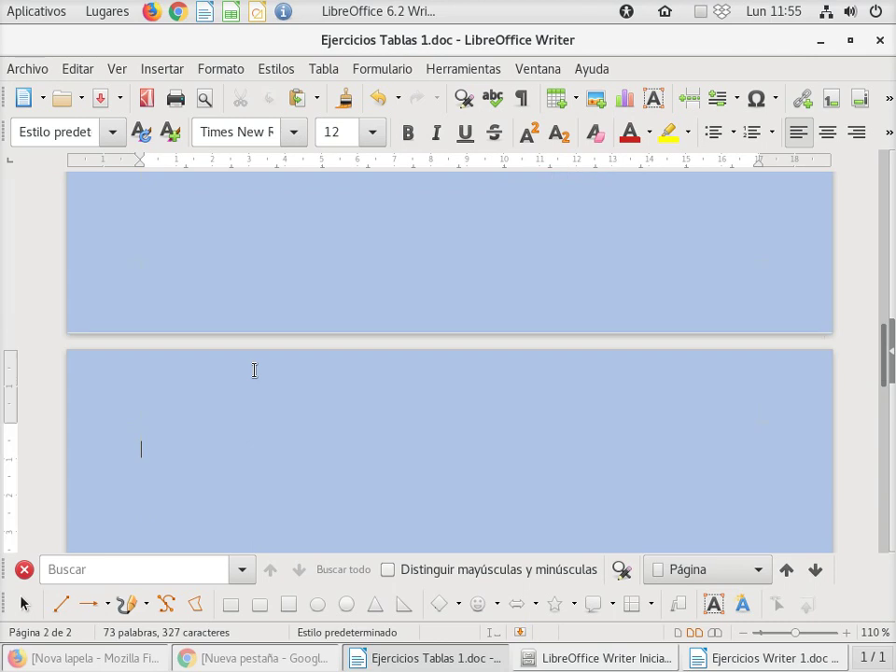
scroll(253, 370, down, 4)
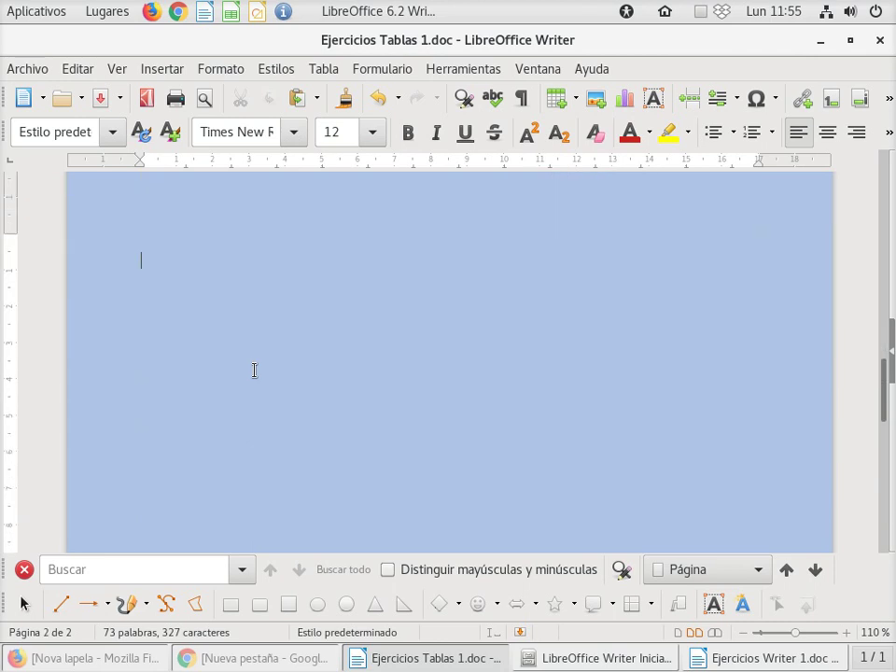
- Insert several empty lines above the LISTA DE LA COMPRA heading and delete them again
scroll(253, 371, up, 10)
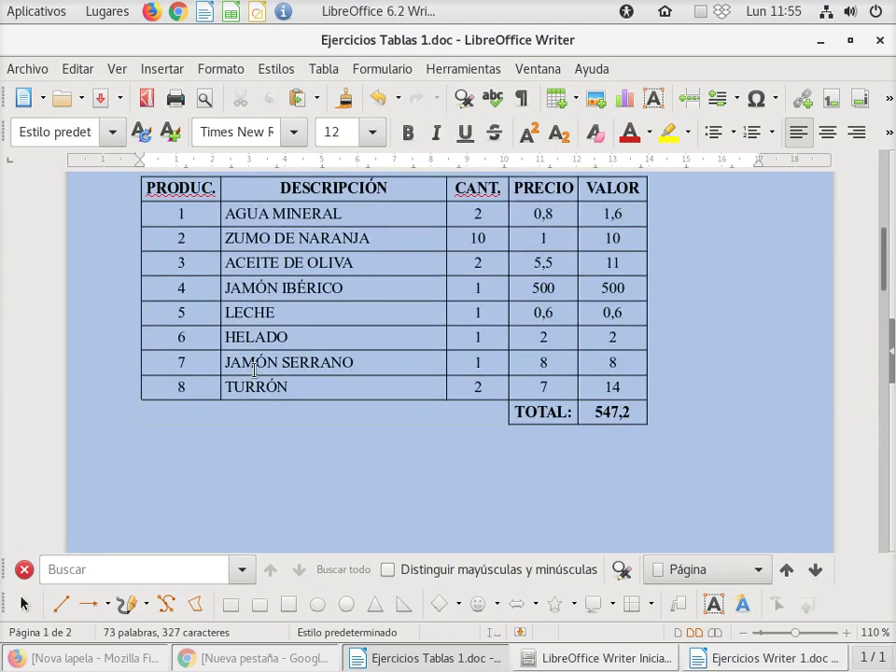
scroll(253, 370, up, 3)
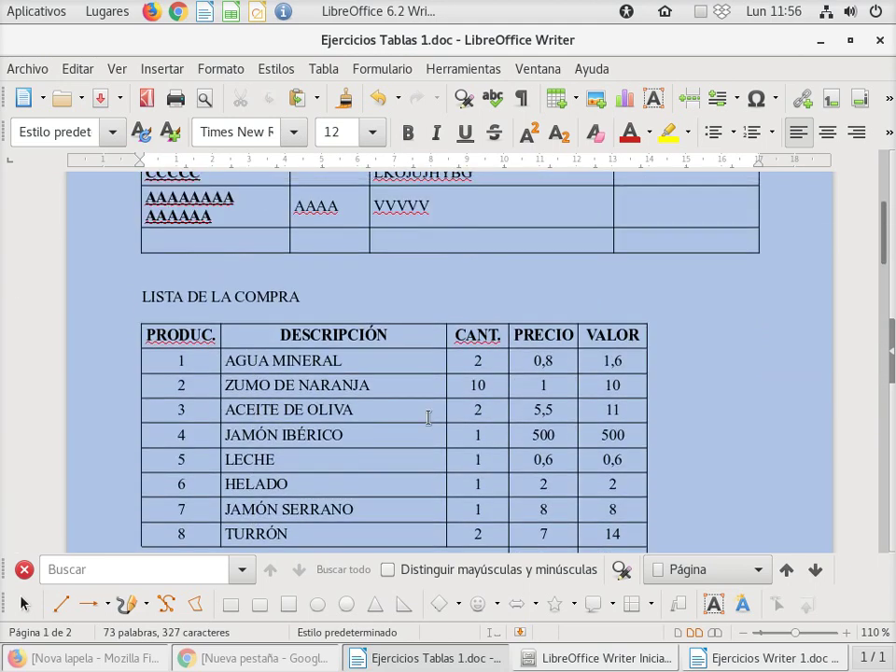
click(169, 275)
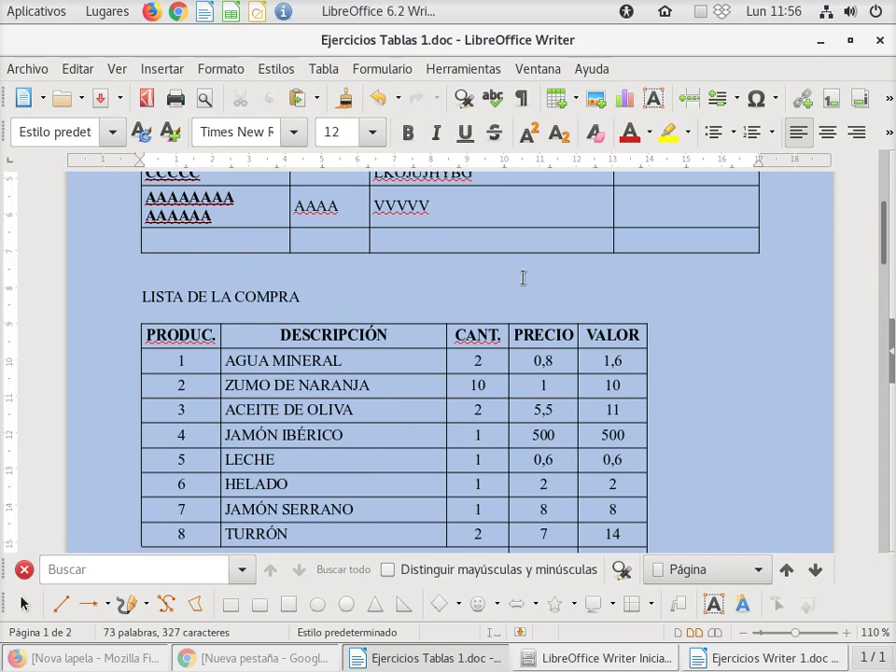
key(Return)
key(Return)
key(Return)
key(Return)
key(Return)
key(Return)
key(Return)
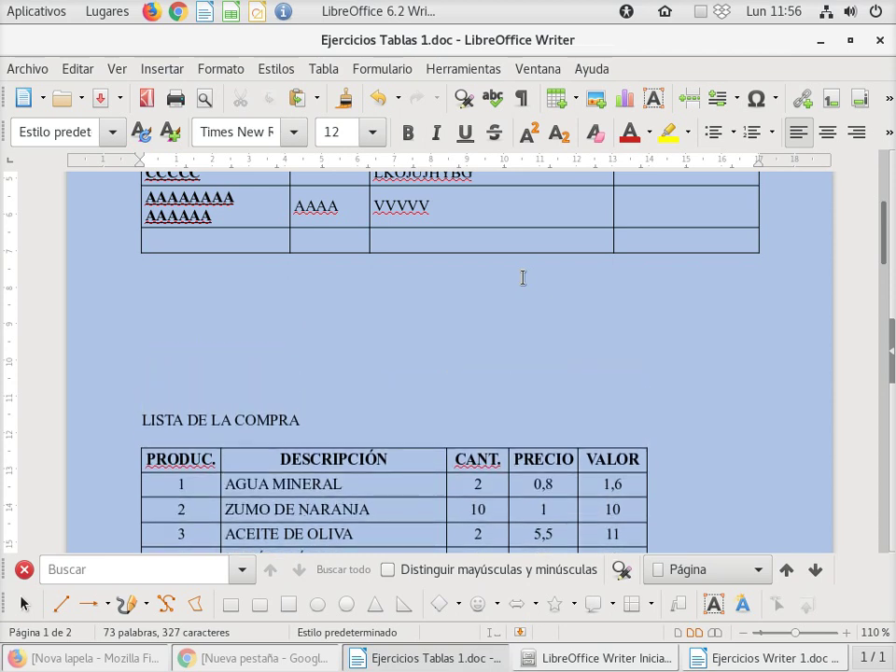
key(BackSpace)
key(BackSpace)
key(BackSpace)
key(BackSpace)
key(BackSpace)
key(BackSpace)
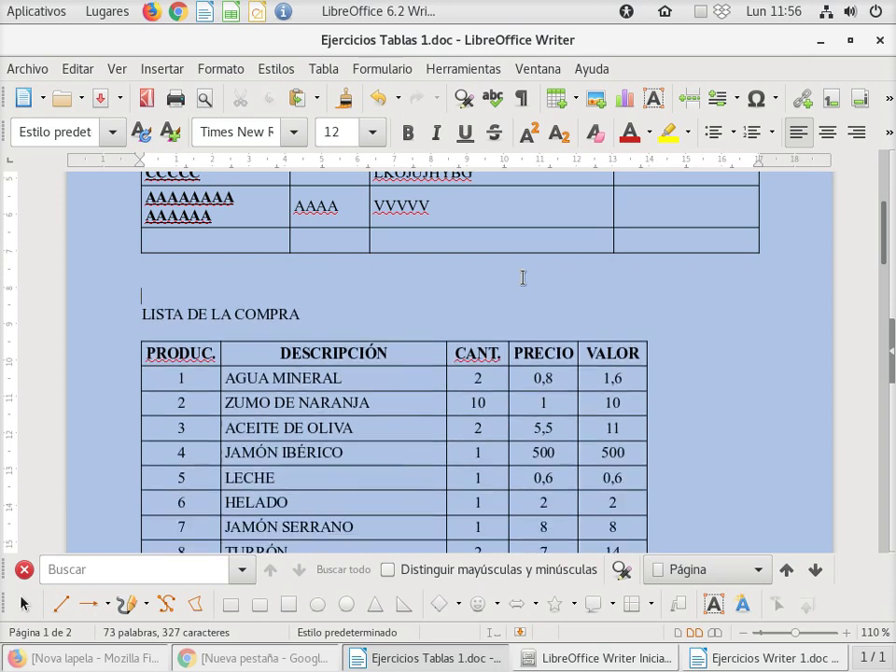
key(BackSpace)
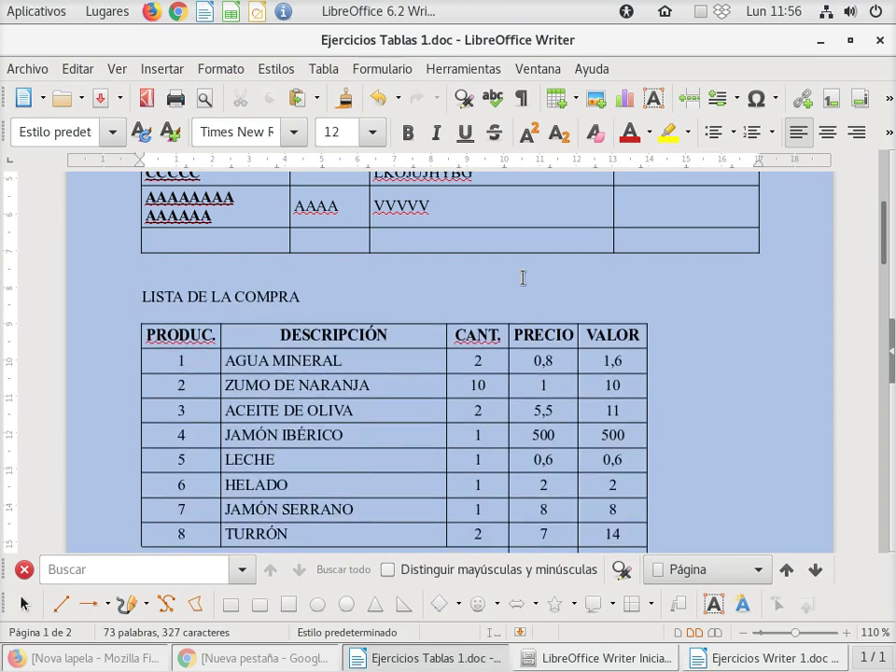
- Insert a table with two columns and three rows at the start of page 2
scroll(517, 275, down, 2)
scroll(514, 274, down, 12)
click(191, 445)
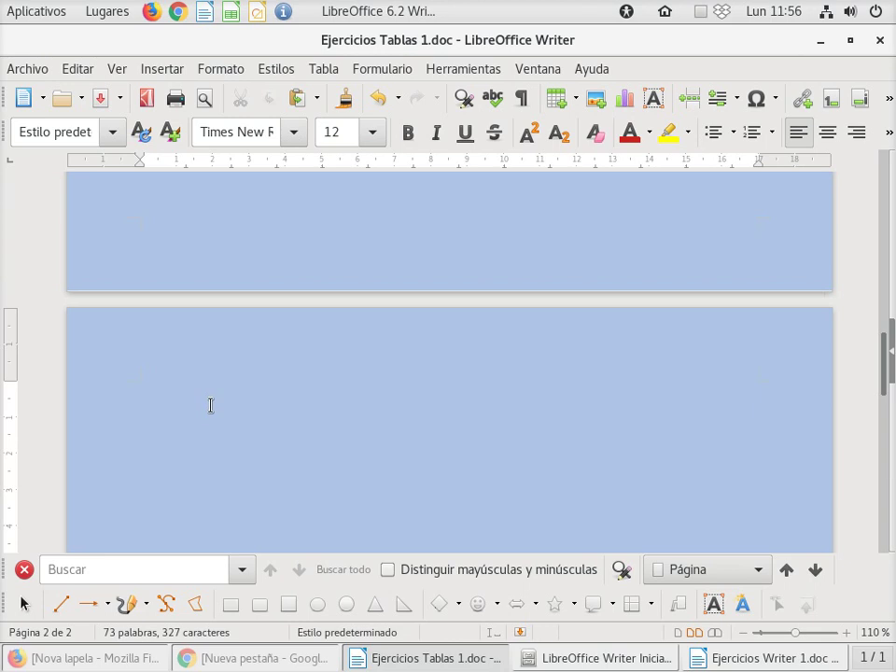
scroll(210, 405, up, 8)
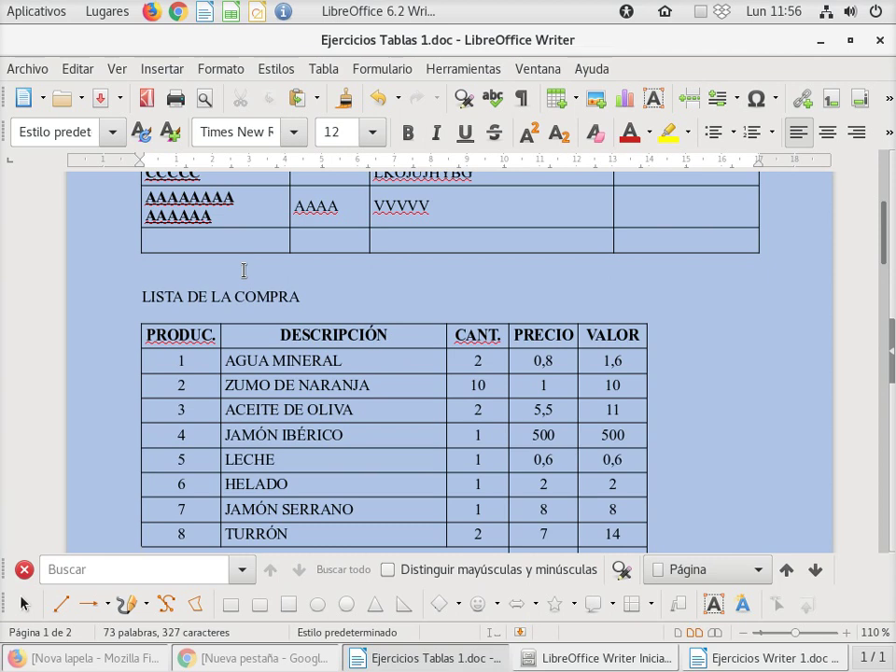
key(Down)
key(Down)
key(Down)
key(Down)
key(Down)
key(Down)
key(Down)
key(Down)
key(Down)
key(Down)
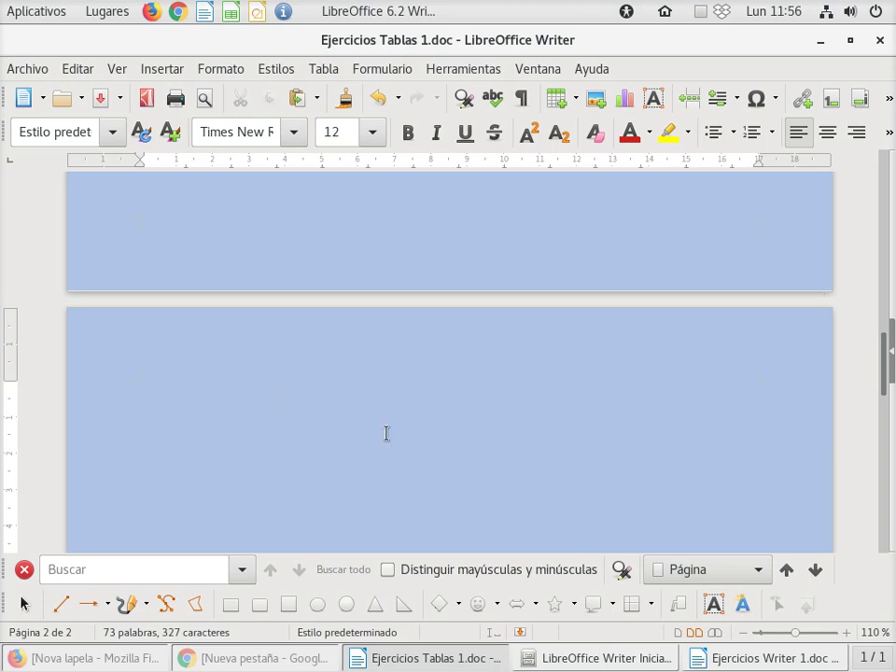
click(568, 105)
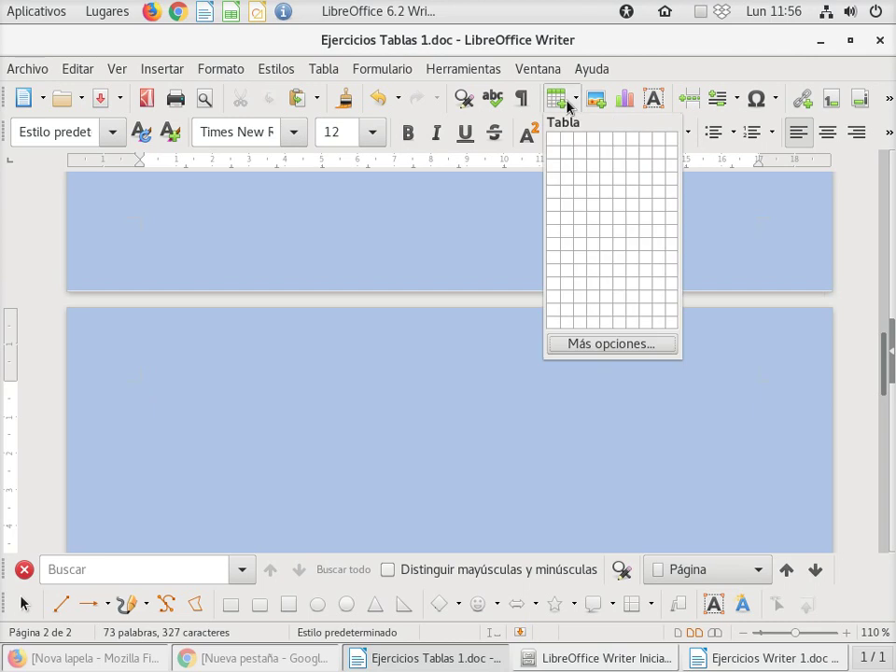
click(568, 171)
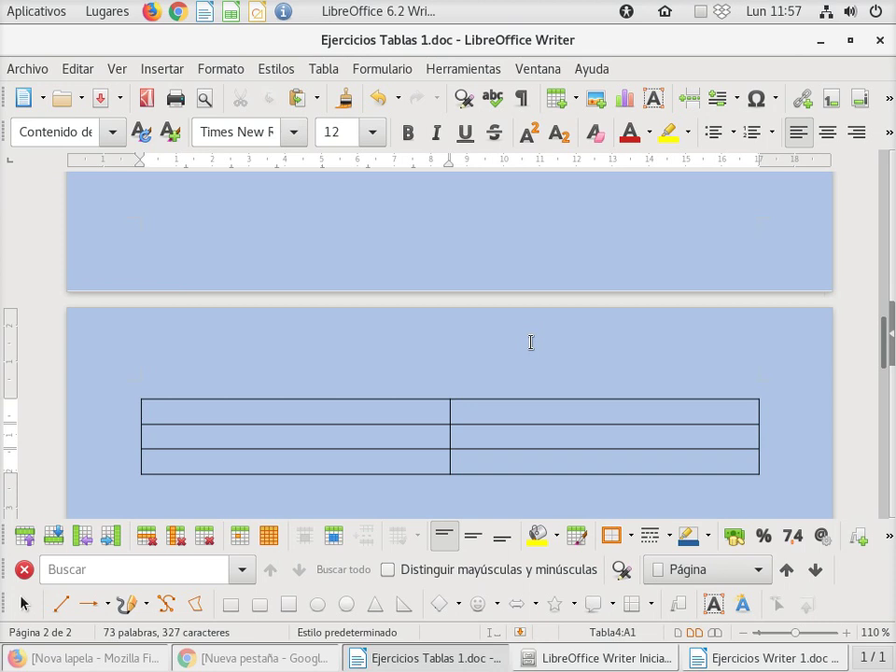
scroll(530, 342, down, 3)
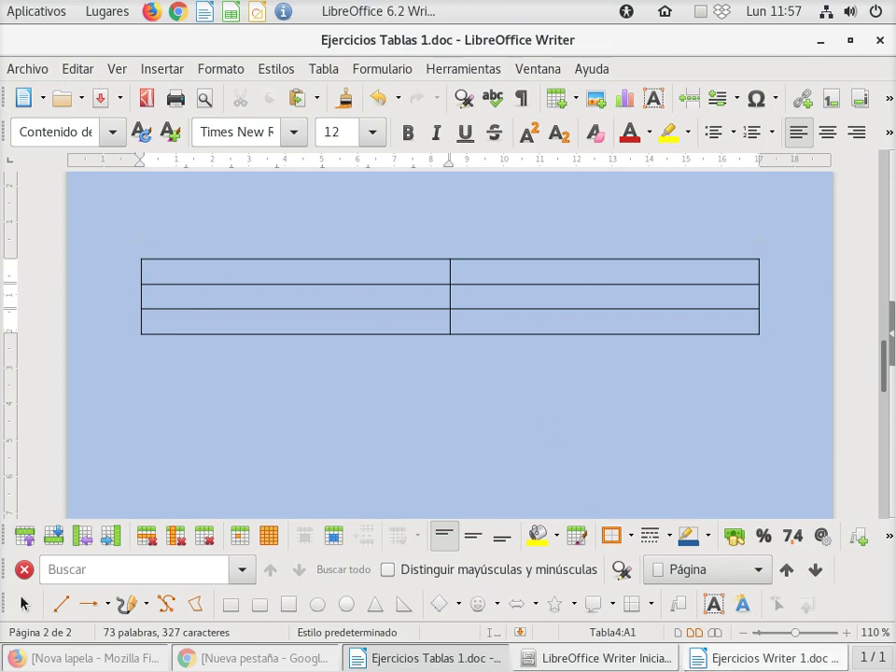
- Recheck the car flyer in Ejercicios Writer 1.doc and insert Flor.png from the Imaxes folder into the first cell of the page 2 table
click(726, 659)
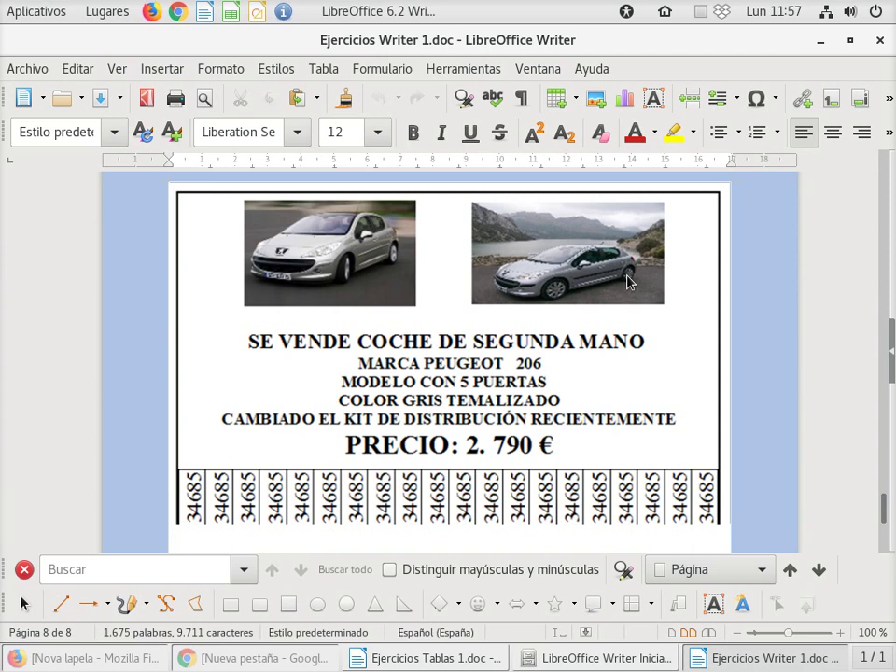
click(761, 662)
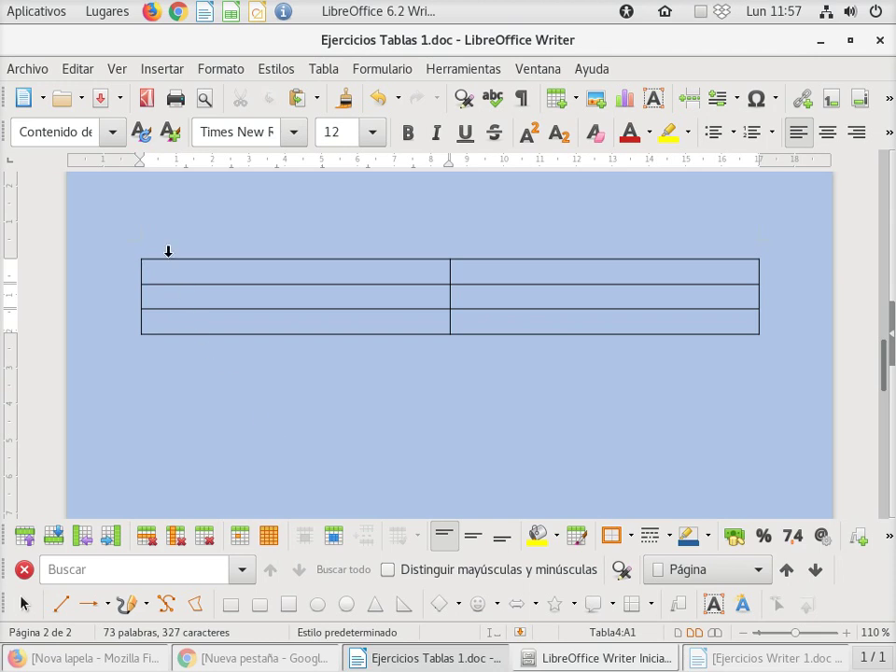
click(161, 70)
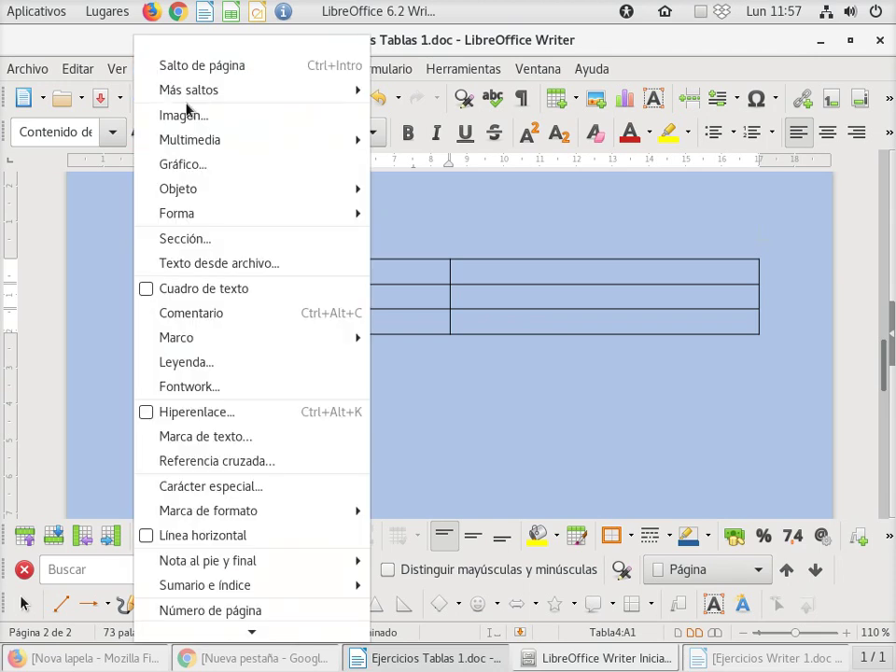
click(214, 114)
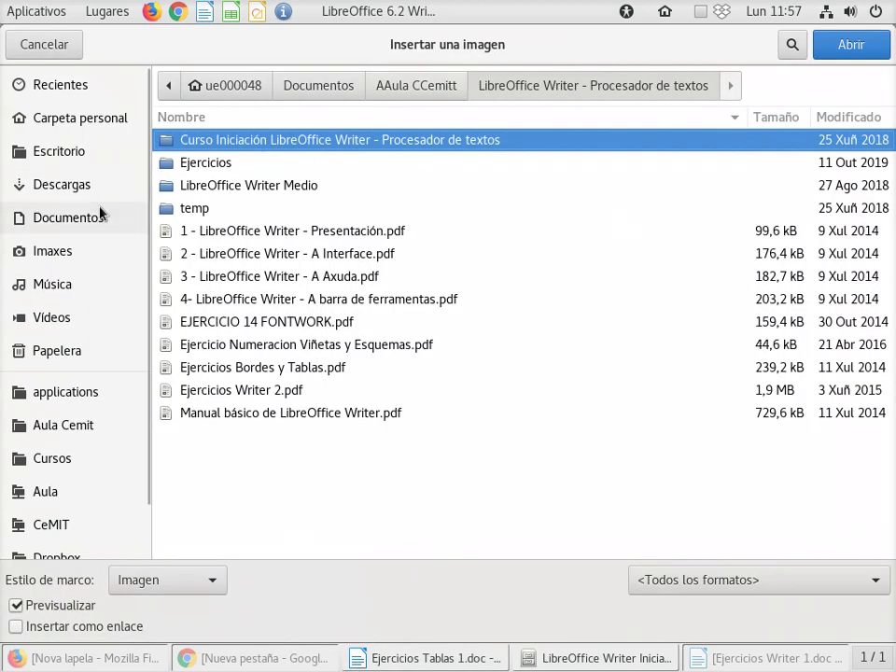
click(58, 252)
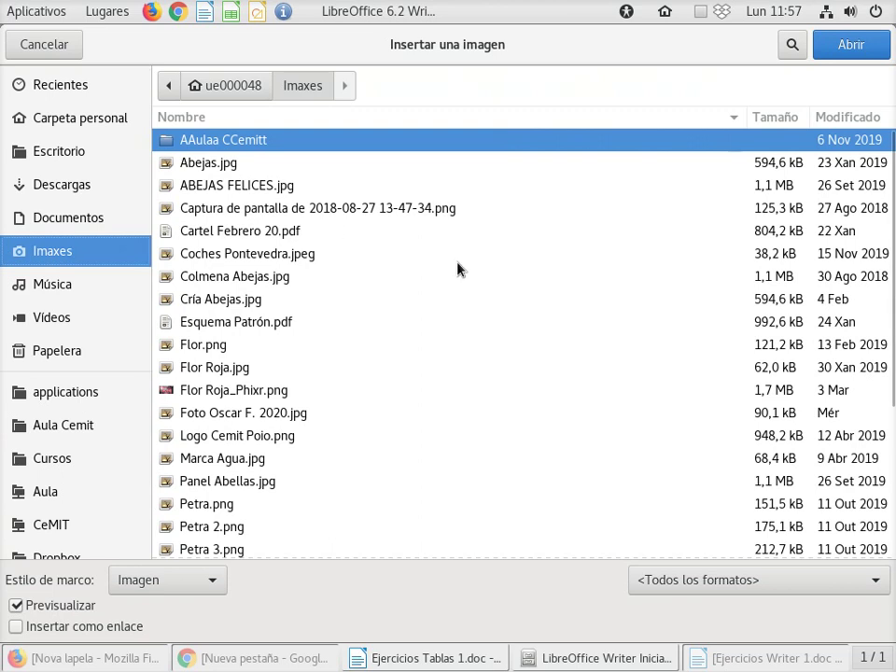
click(288, 255)
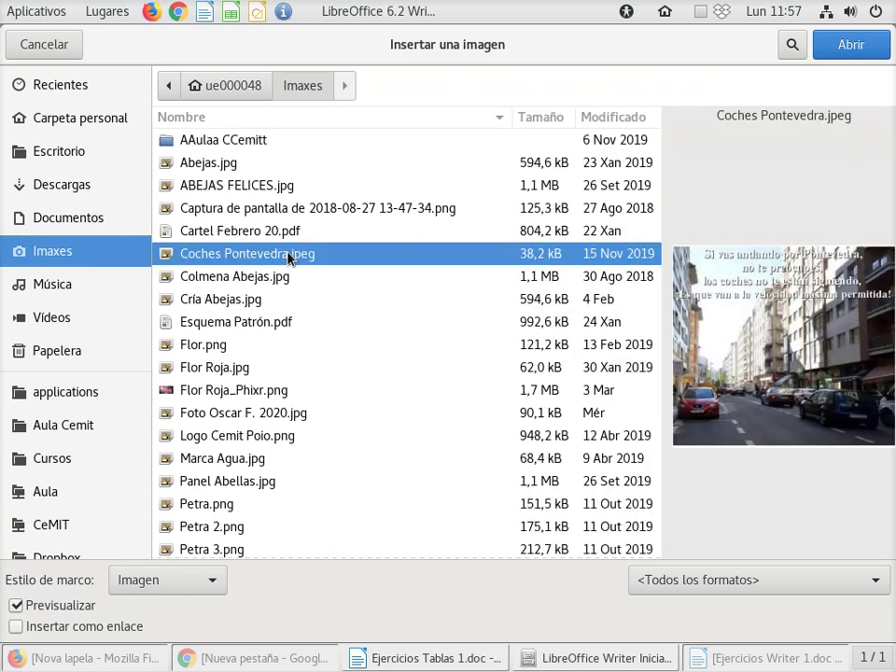
click(261, 277)
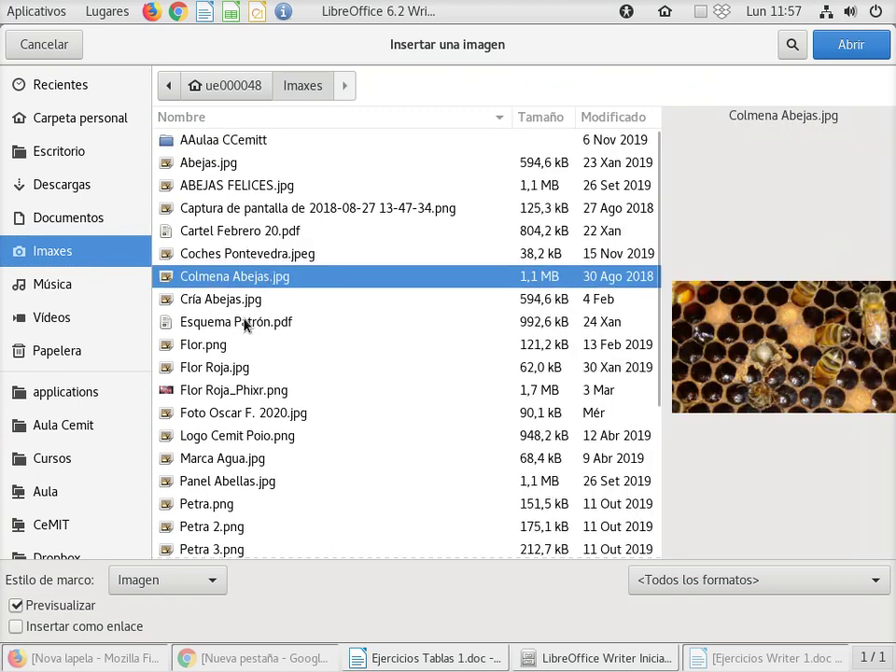
click(208, 347)
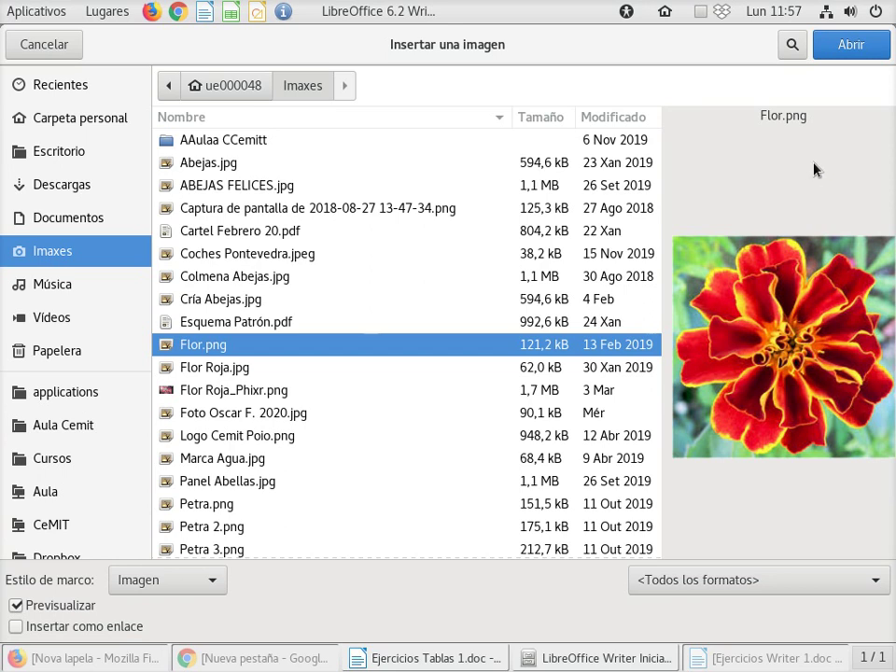
click(875, 45)
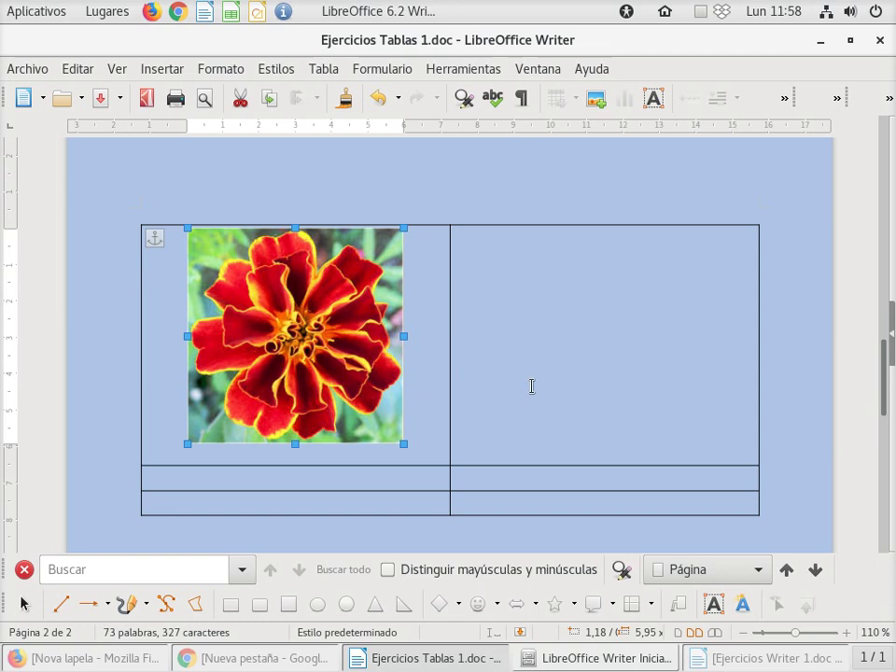
- Switch to Google Chrome, search Google Images for COCHES and browse the car pictures
click(233, 665)
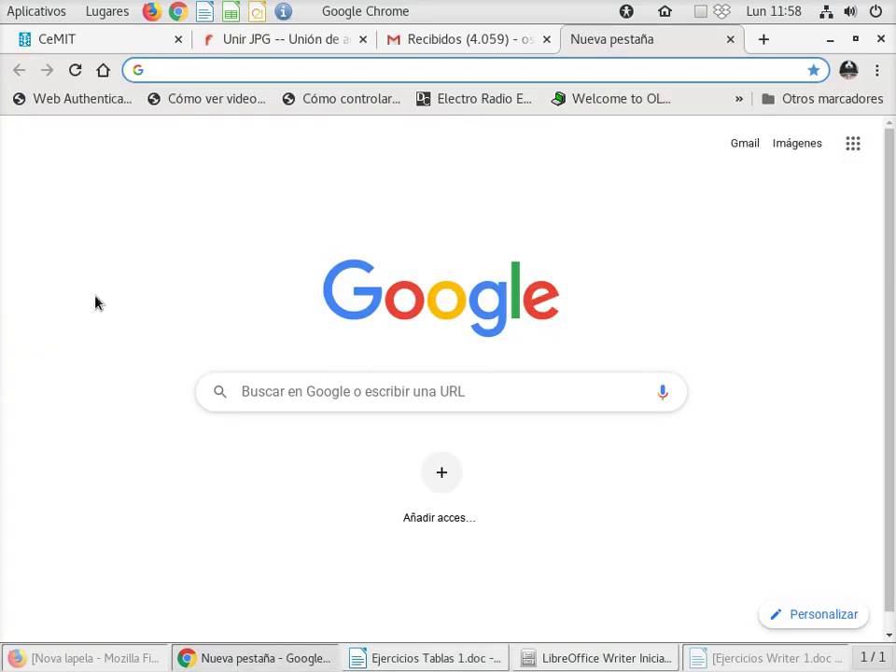
text(COCHES)
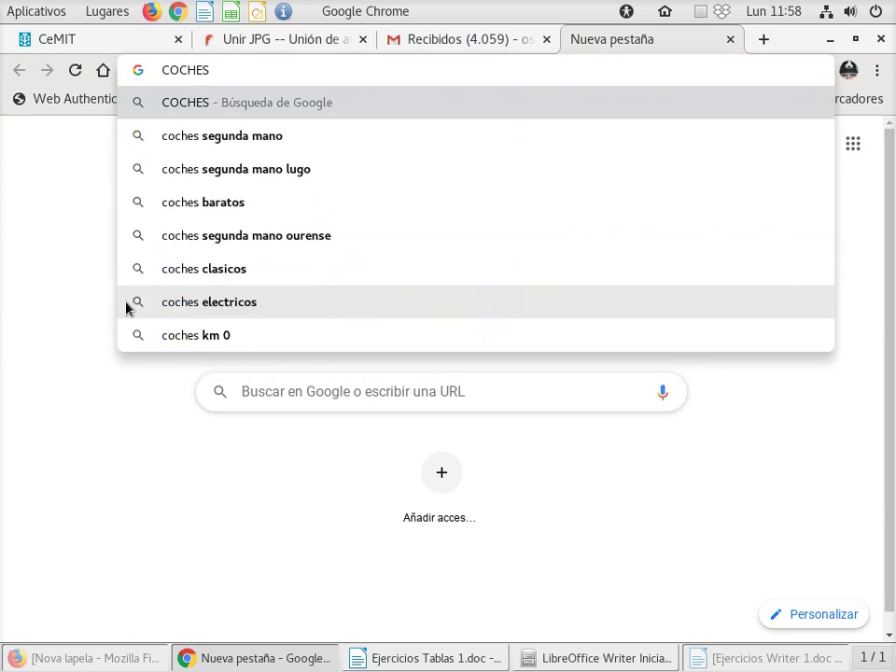
key(Return)
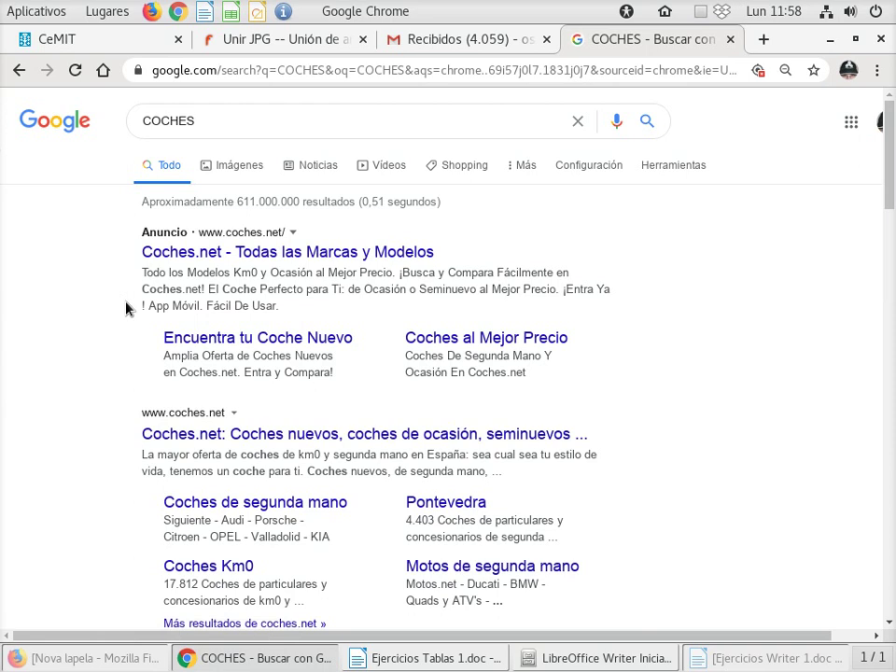
click(235, 172)
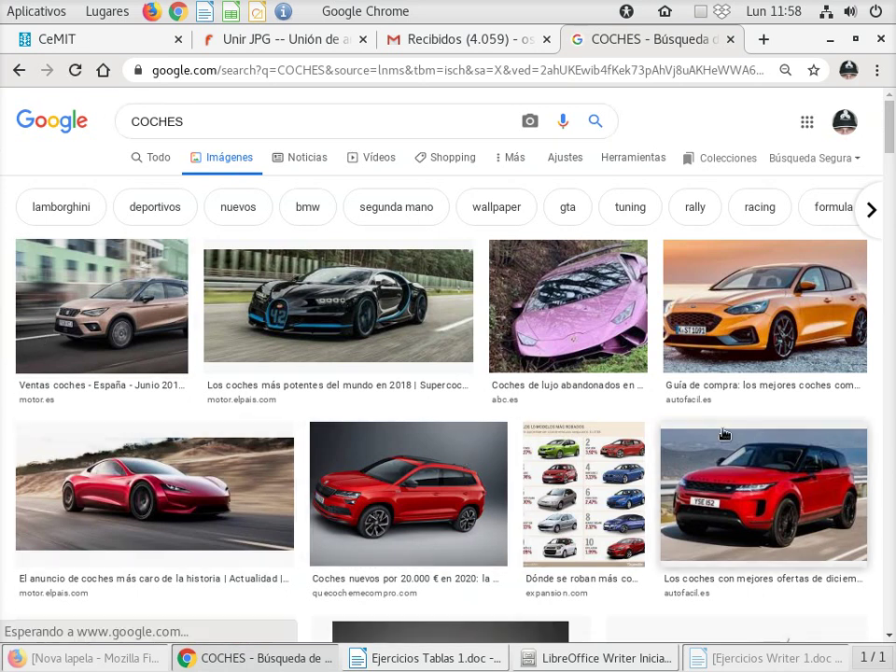
scroll(723, 474, down, 4)
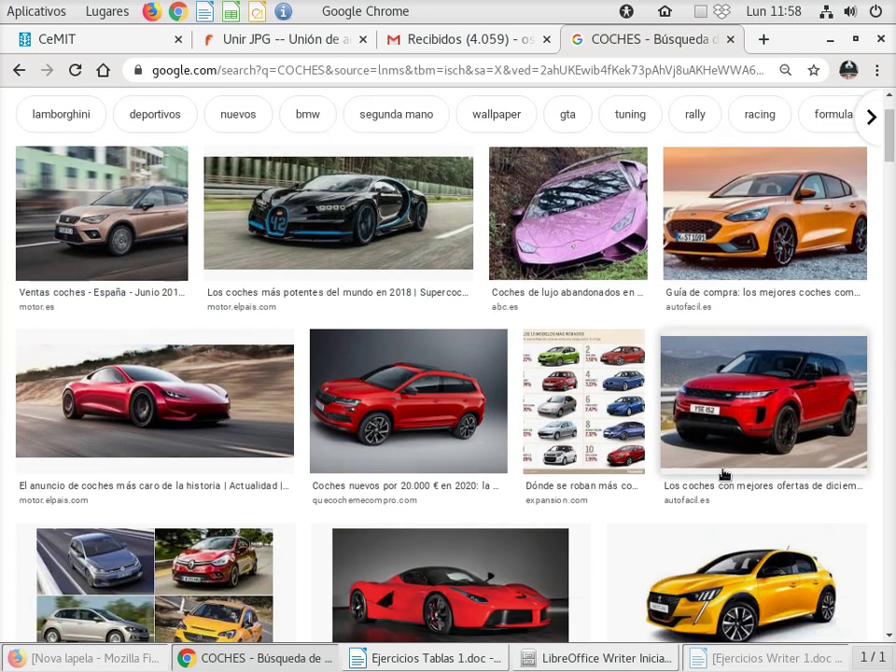
scroll(723, 474, down, 1)
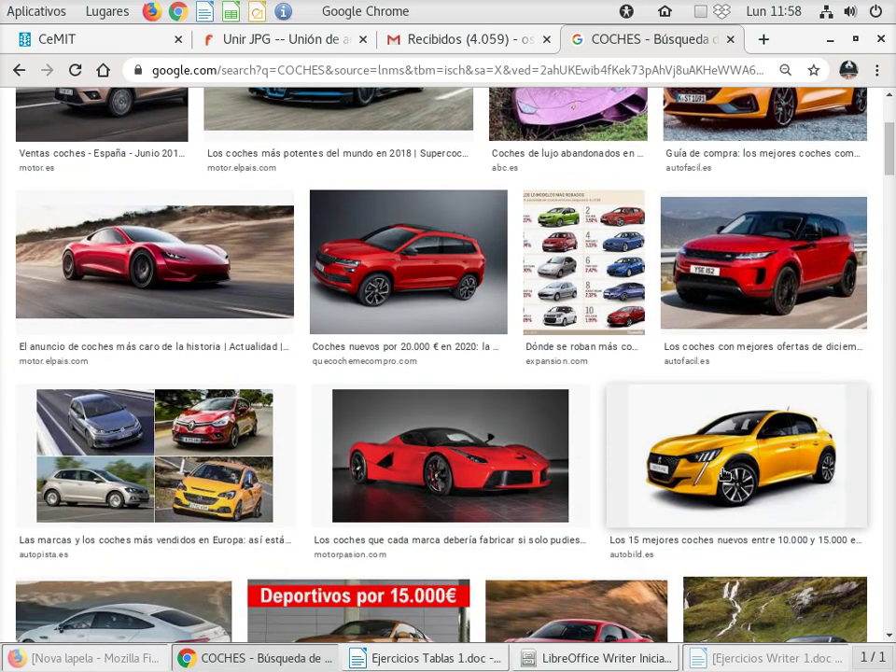
scroll(723, 474, down, 3)
scroll(723, 474, up, 8)
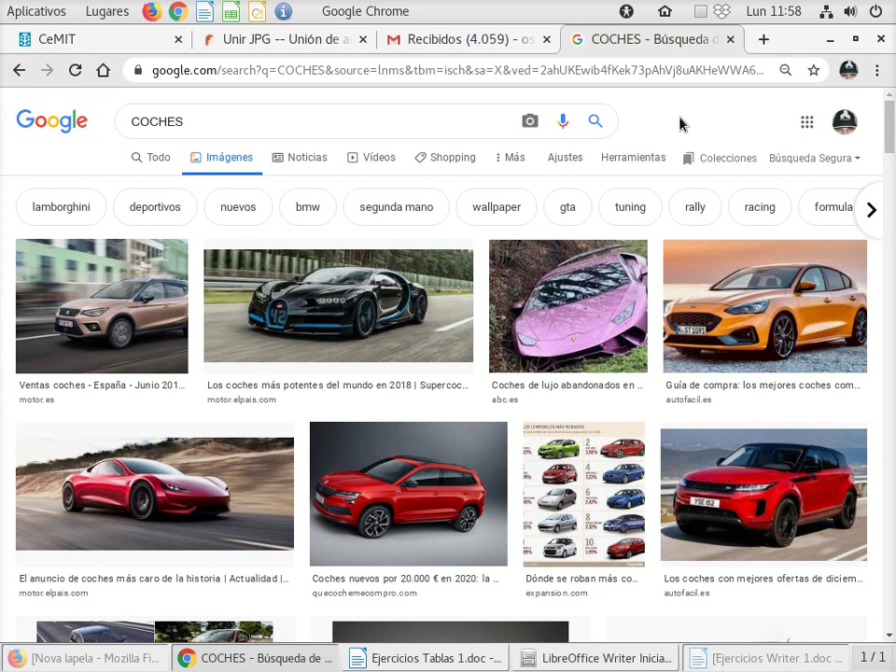
- Filter the COCHES image results by size to Grandes
click(633, 164)
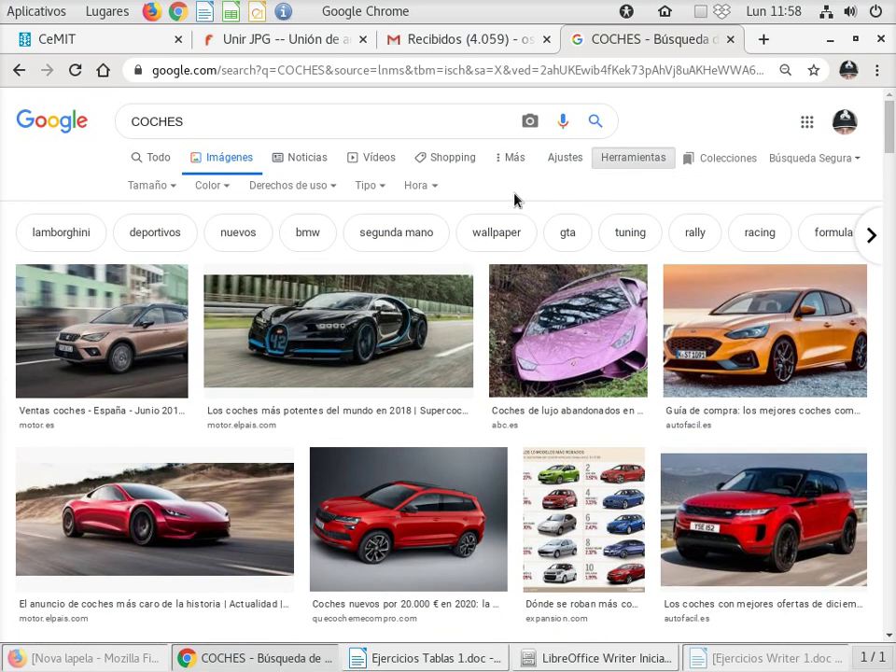
click(168, 188)
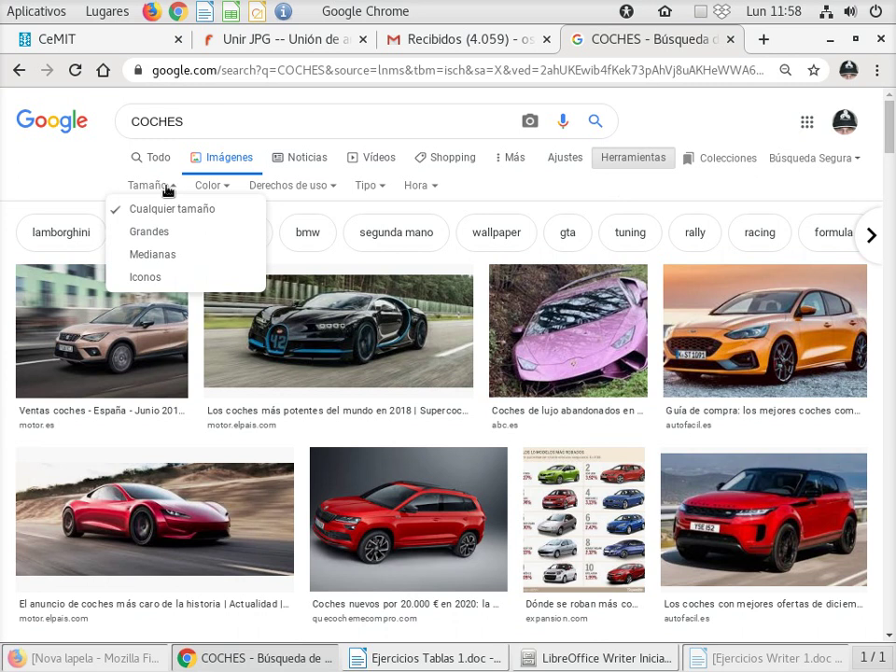
click(186, 235)
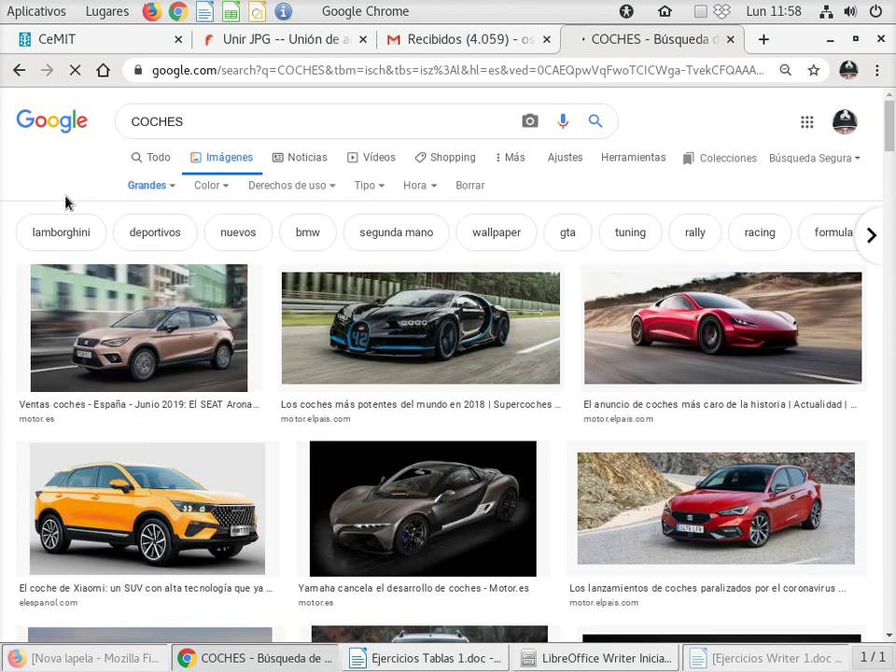
click(149, 186)
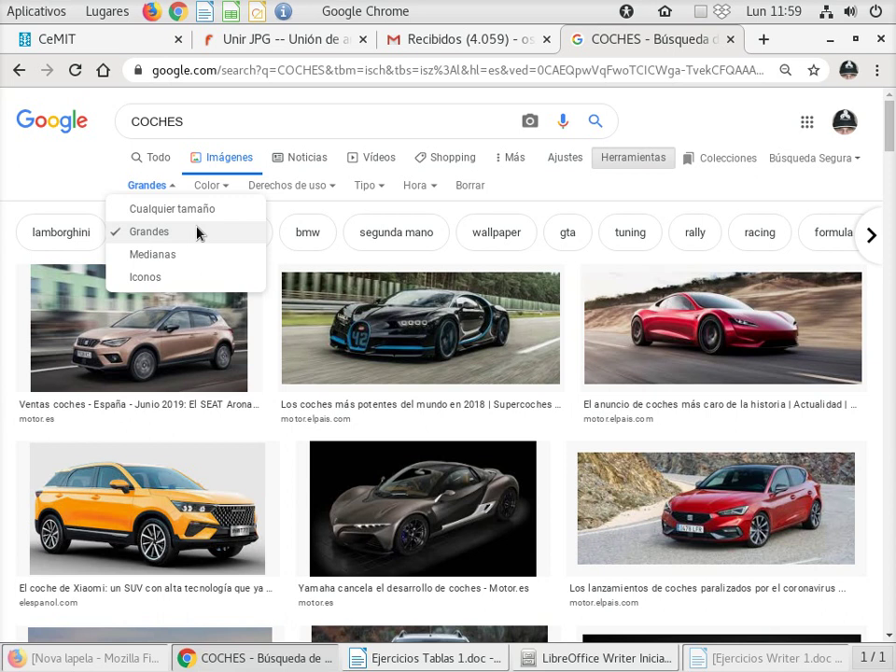
- Filter the car images by blue, restore Cualquier color, and look at the usage rights options
click(227, 189)
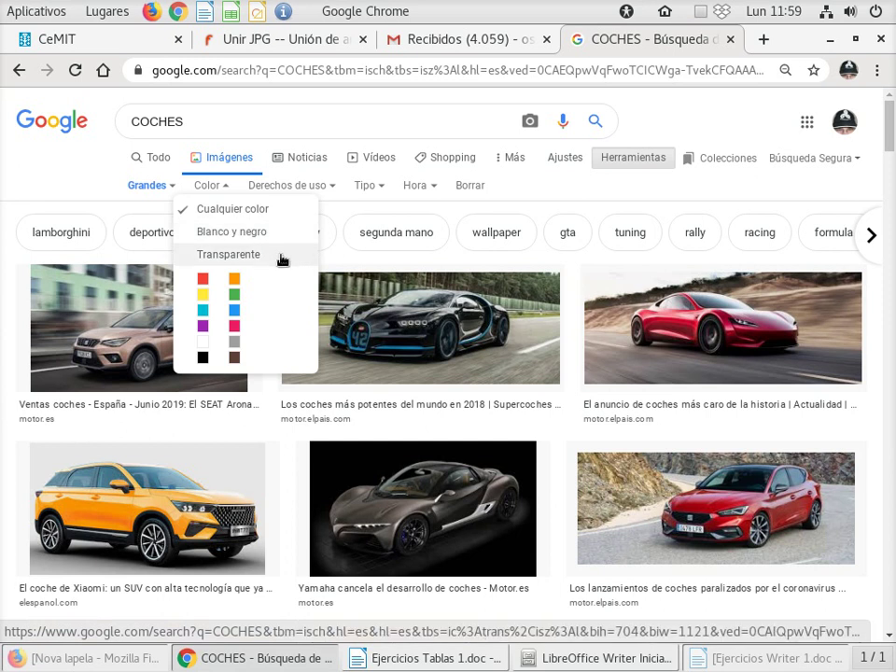
click(235, 310)
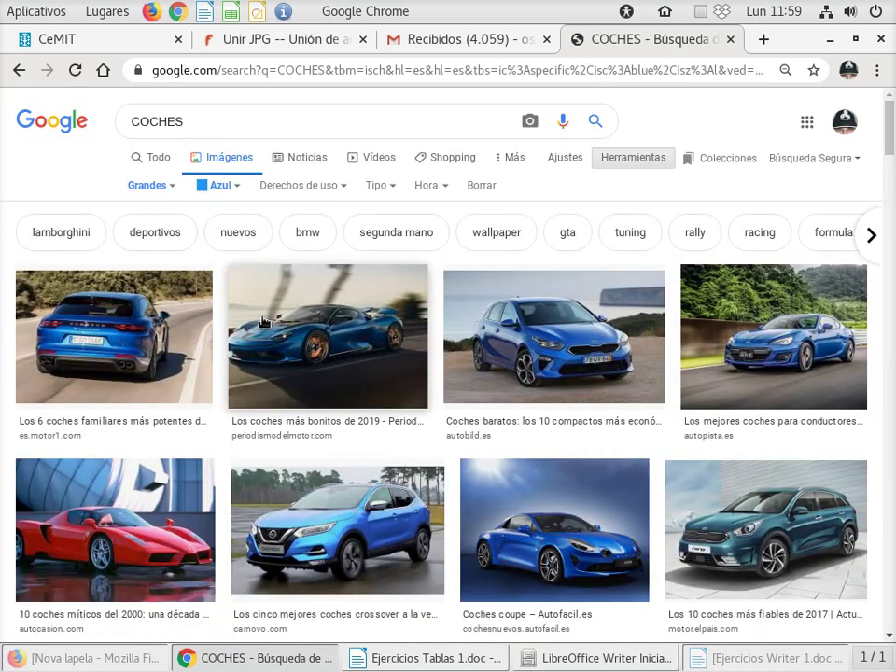
click(238, 186)
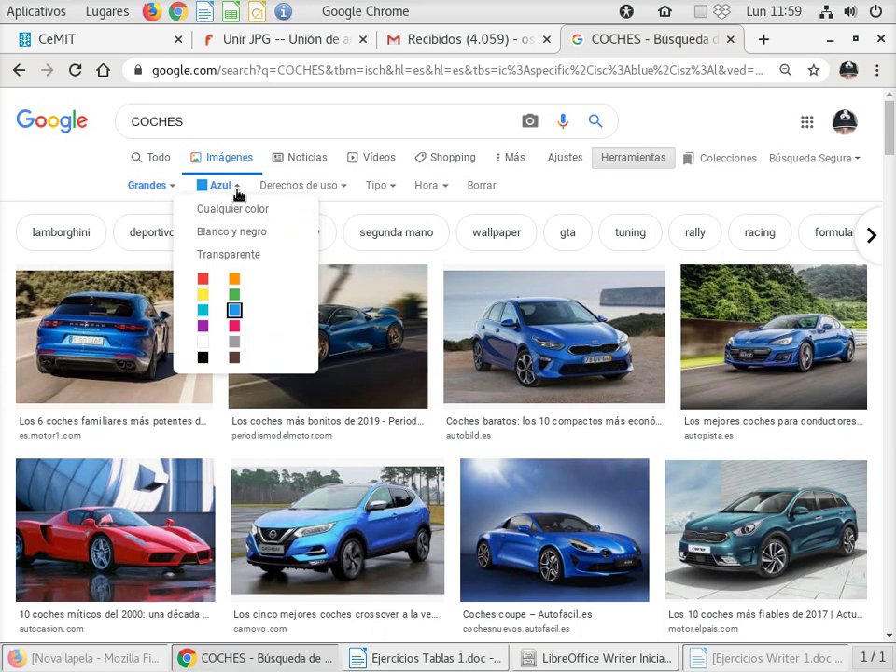
click(232, 210)
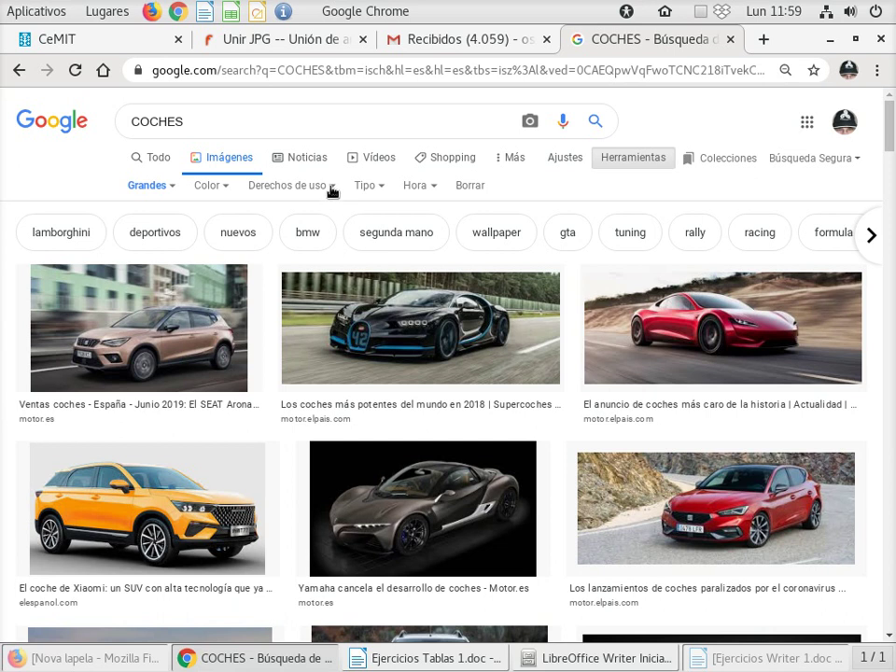
click(331, 187)
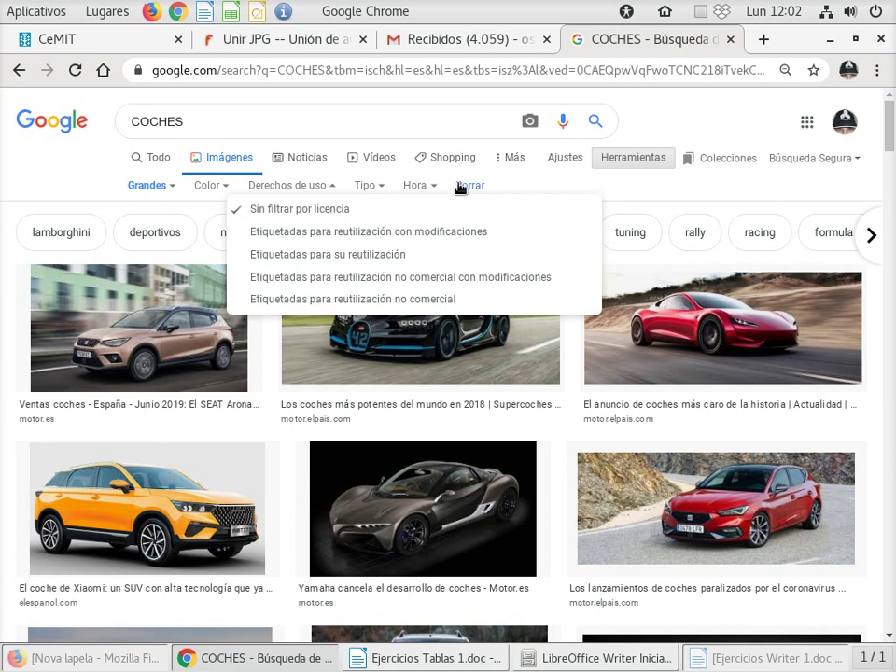
click(298, 184)
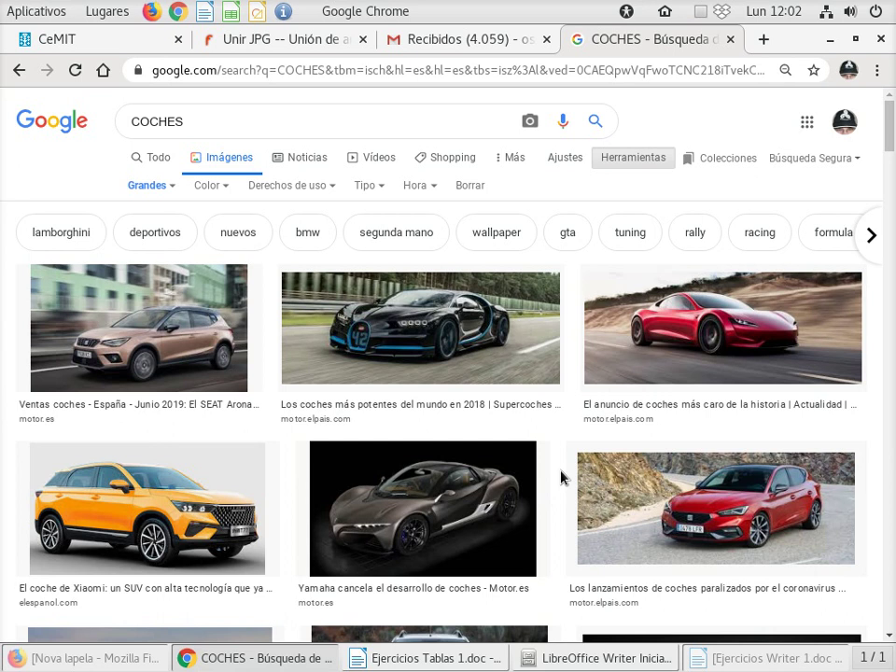
- Browse the large car images, preview the orange Xiaomi SUV and return to the results
scroll(560, 478, down, 3)
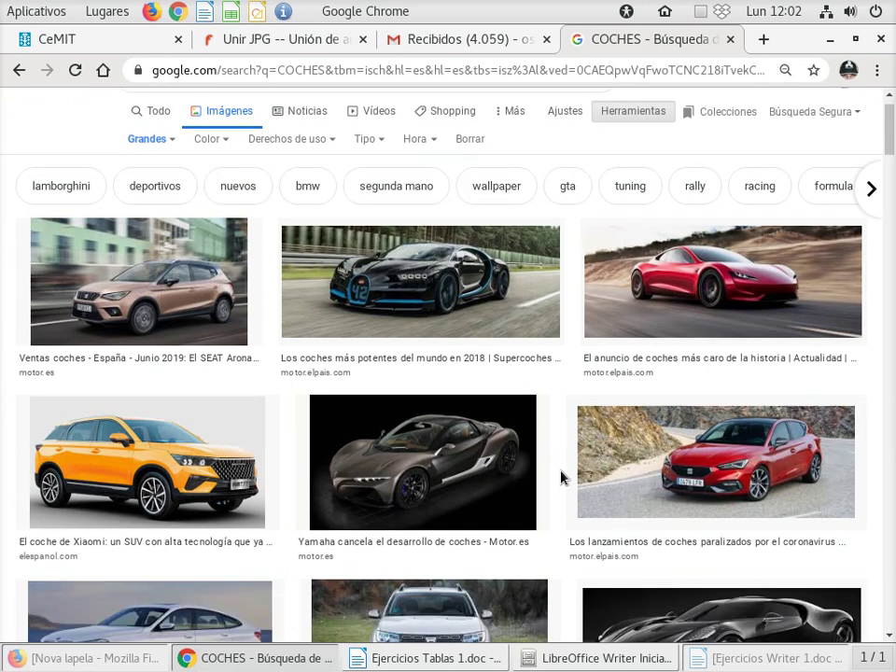
scroll(563, 477, down, 1)
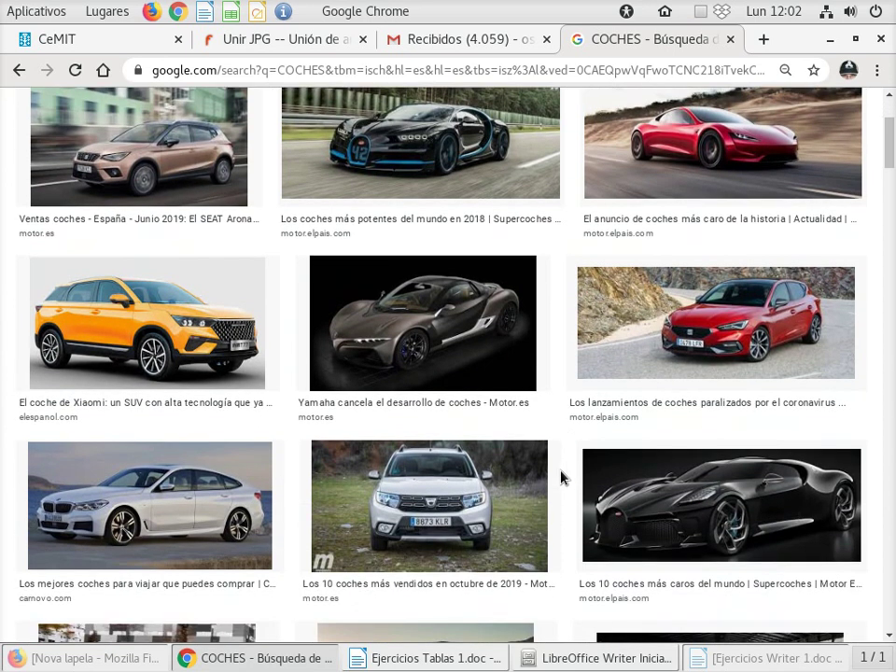
scroll(561, 478, up, 1)
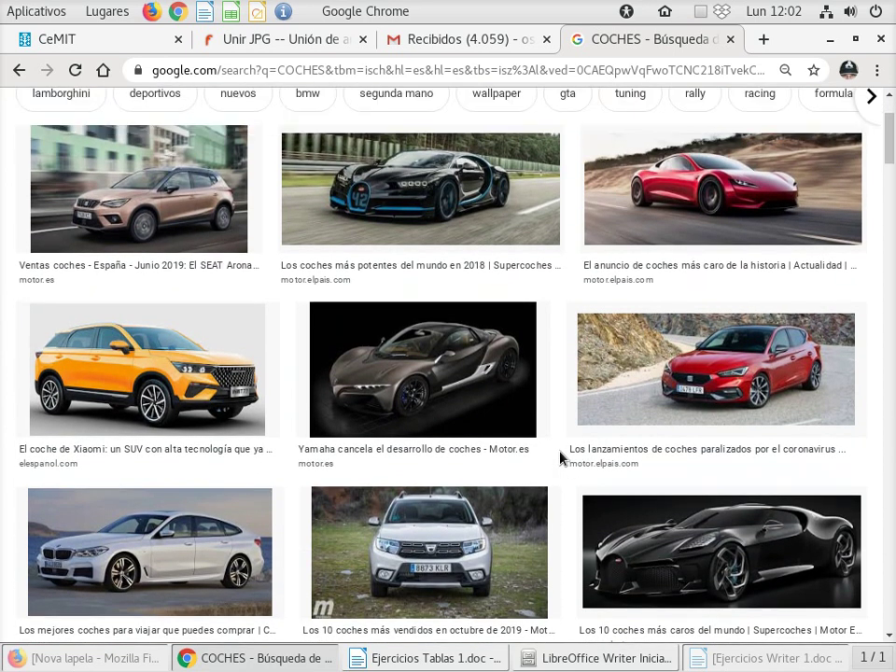
click(253, 324)
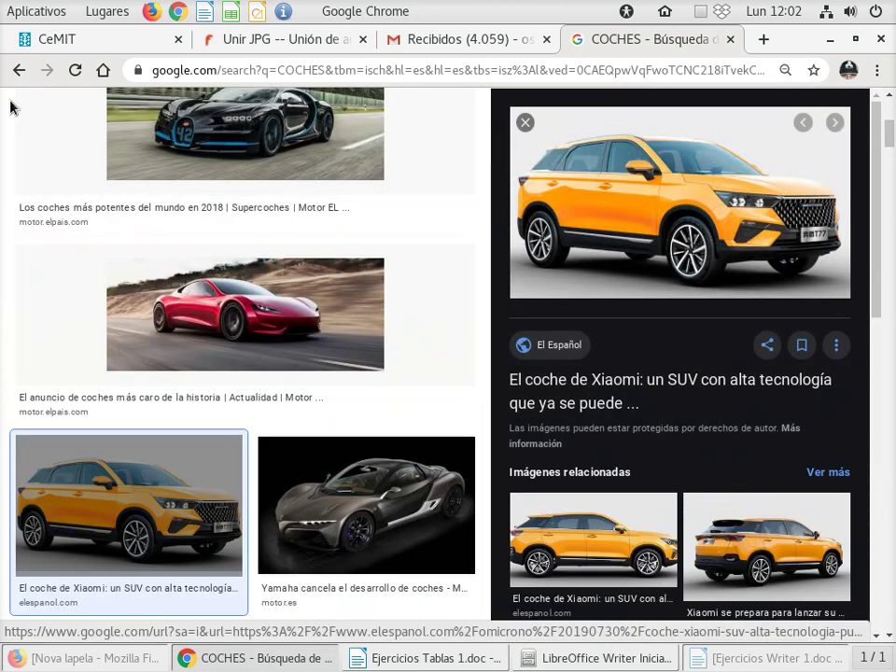
click(18, 70)
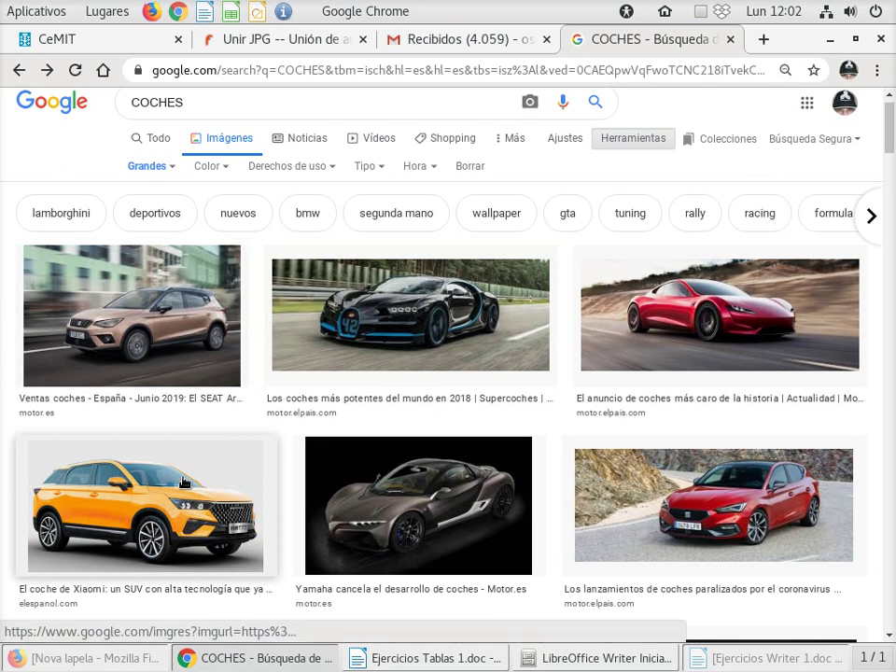
- Preview the red Tesla Roadster result and open its full-size image in a new tab
click(632, 302)
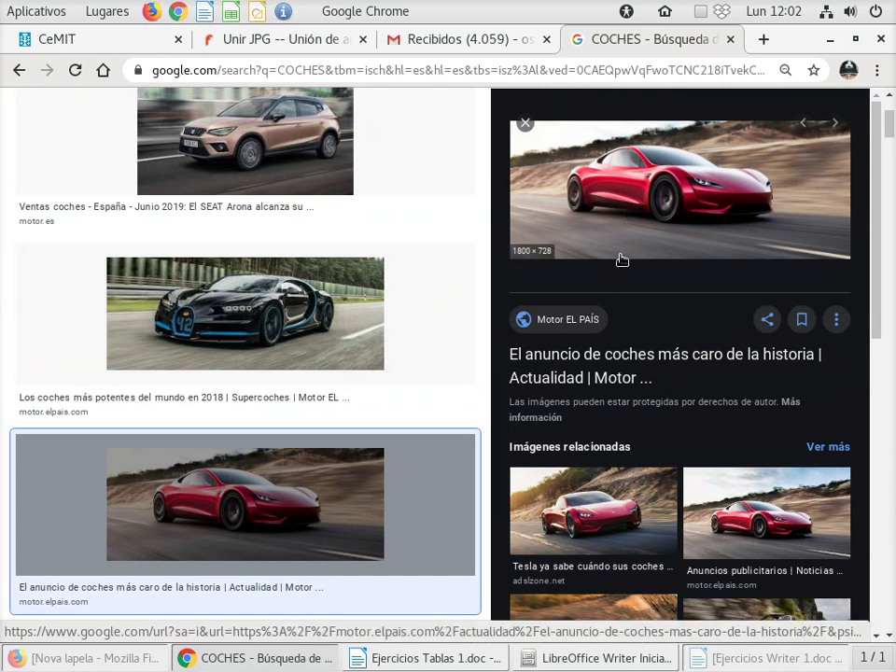
scroll(621, 243, up, 1)
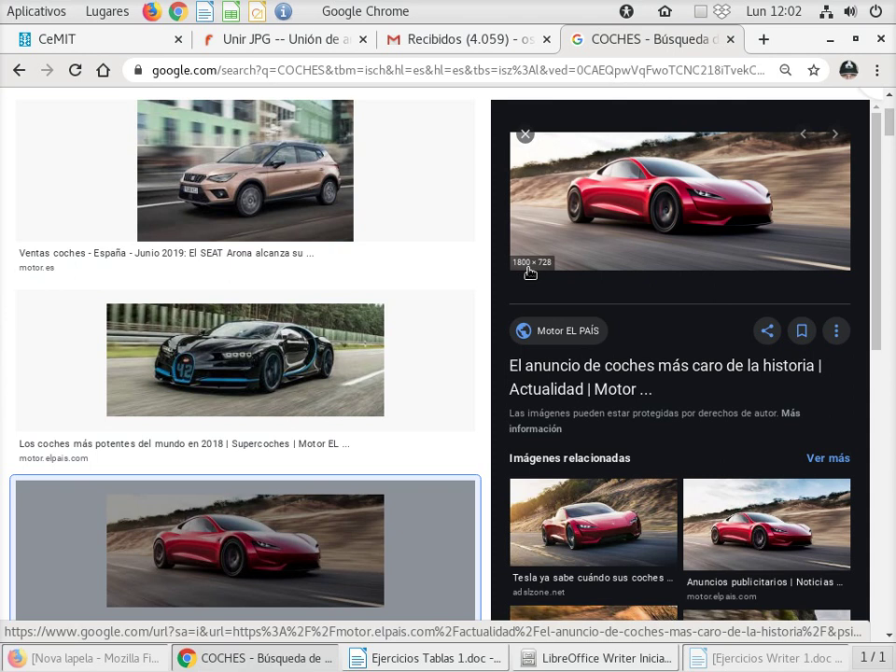
scroll(529, 271, up, 1)
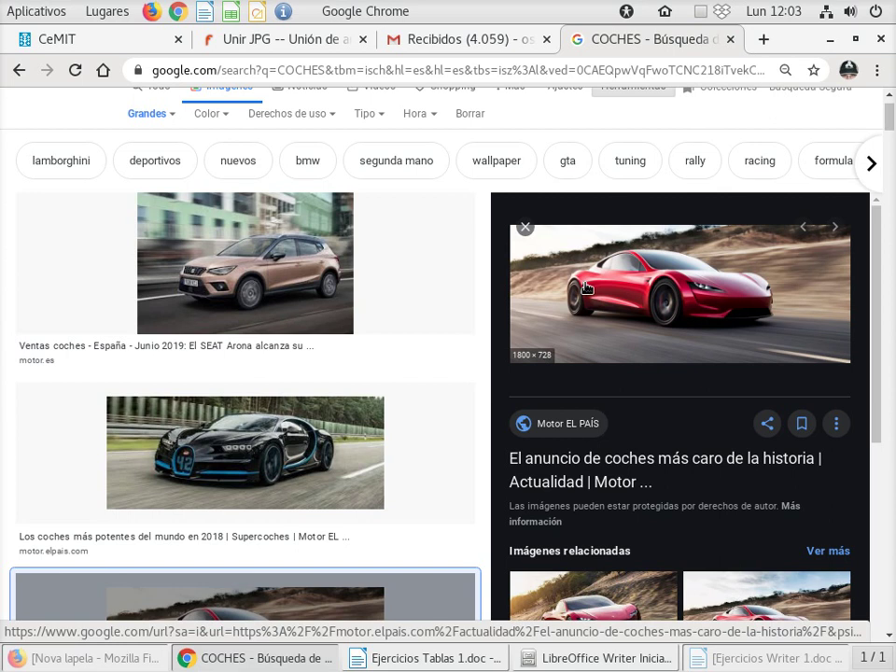
right_click(586, 288)
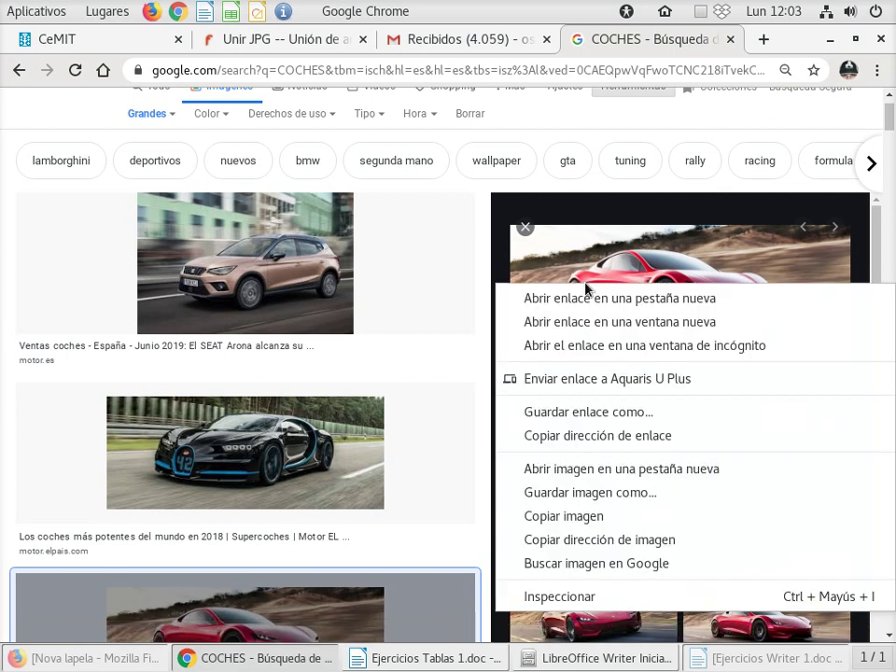
click(705, 470)
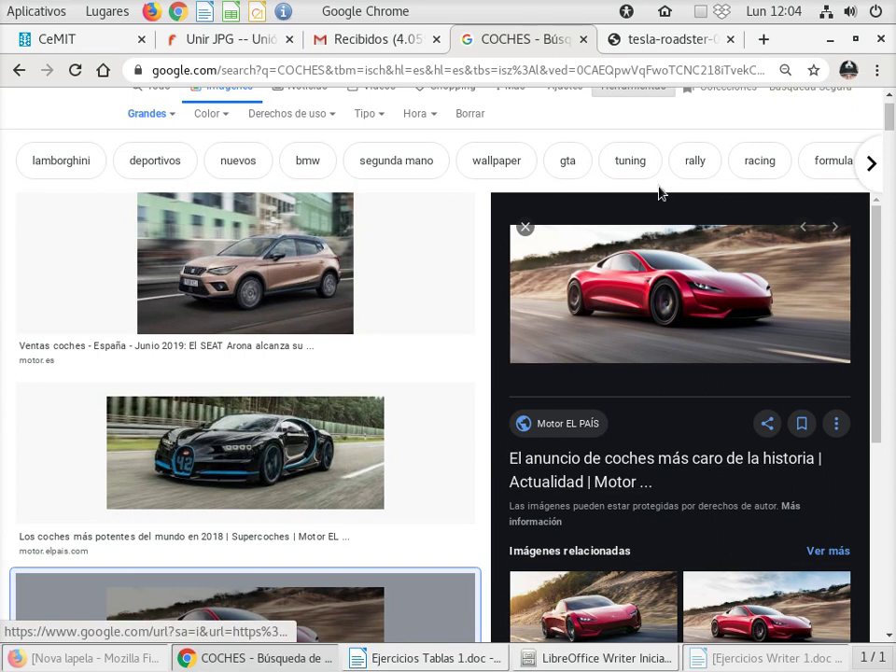
click(650, 40)
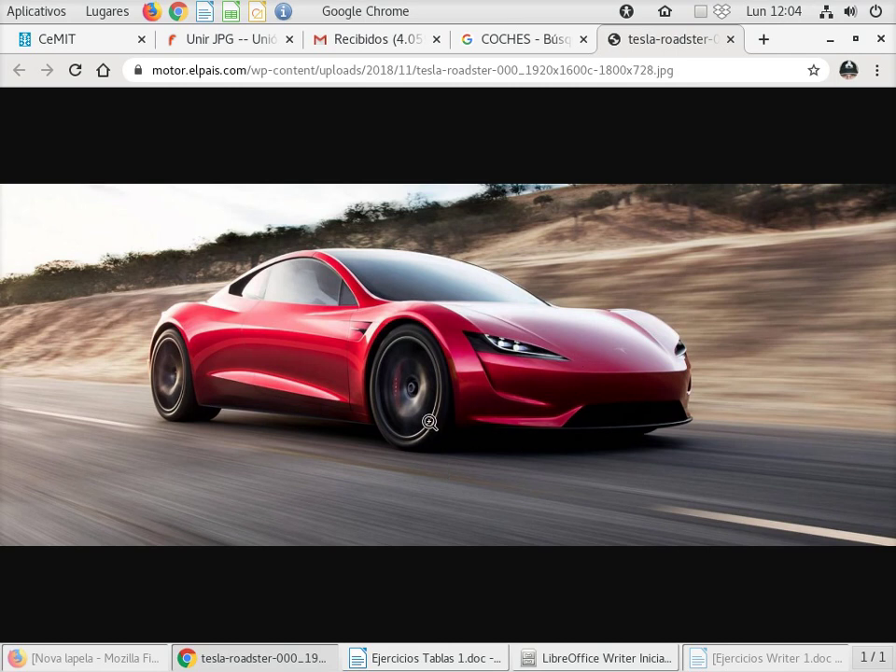
- Enlarge the red Tesla Roadster image to inspect its detail, then return it to fit the window
click(342, 388)
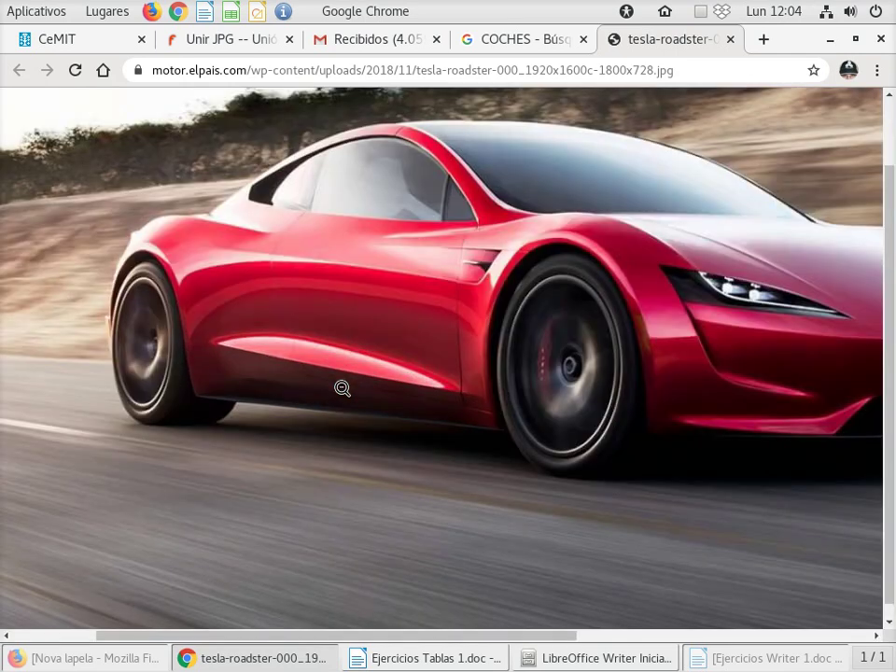
drag(702, 436, 620, 532)
drag(554, 637, 642, 644)
scroll(526, 456, up, 2)
scroll(526, 456, down, 3)
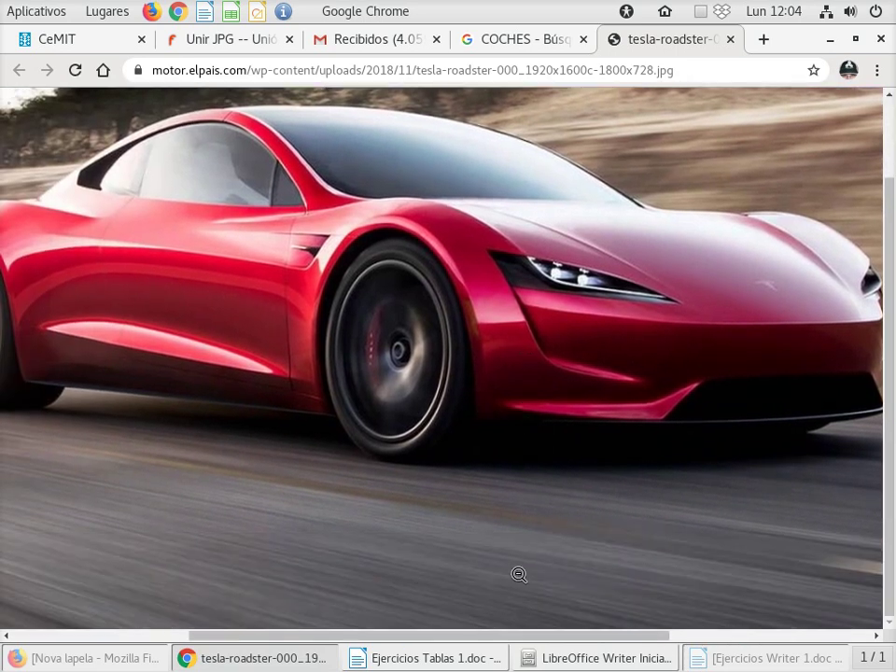
drag(539, 638, 512, 636)
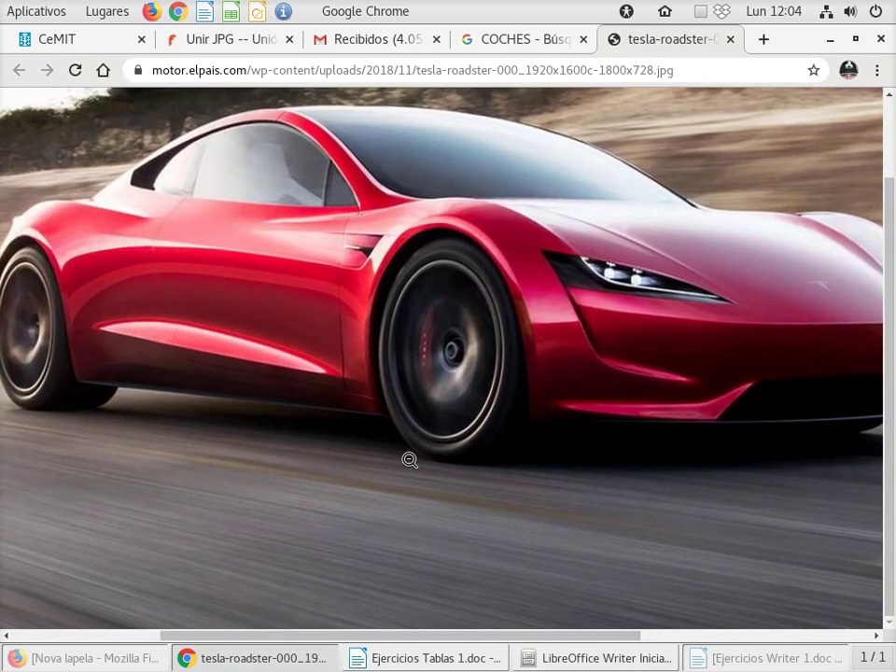
click(328, 314)
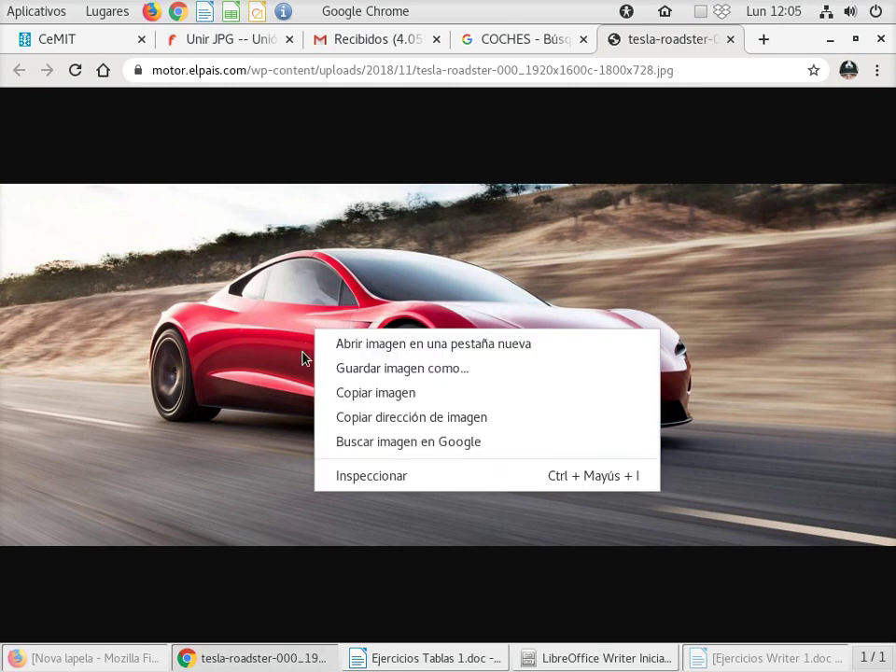
- Copy the Tesla Roadster image and paste it into the table's first cell in Ejercicios Tablas 1.doc, replacing the flower picture
click(344, 398)
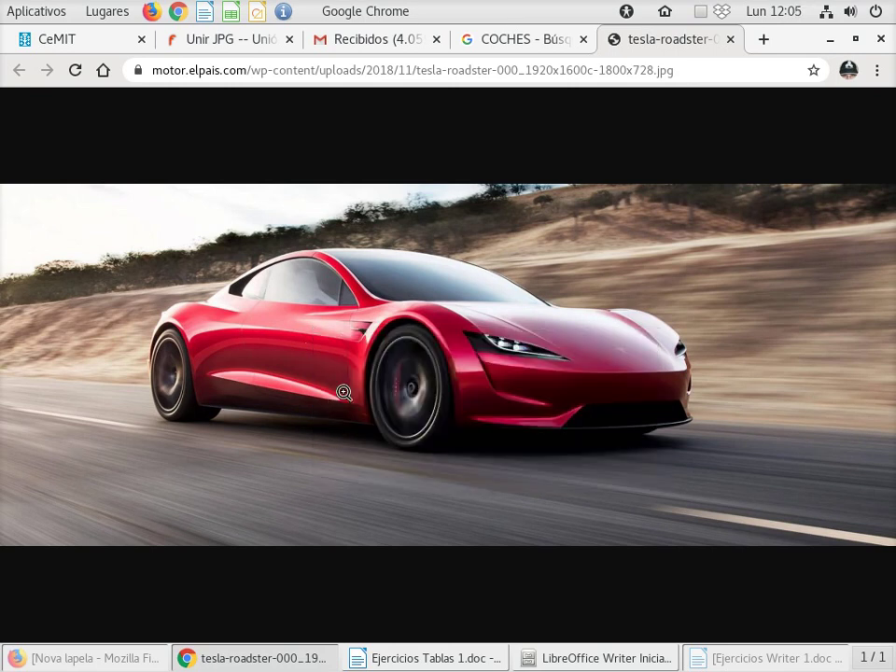
click(770, 658)
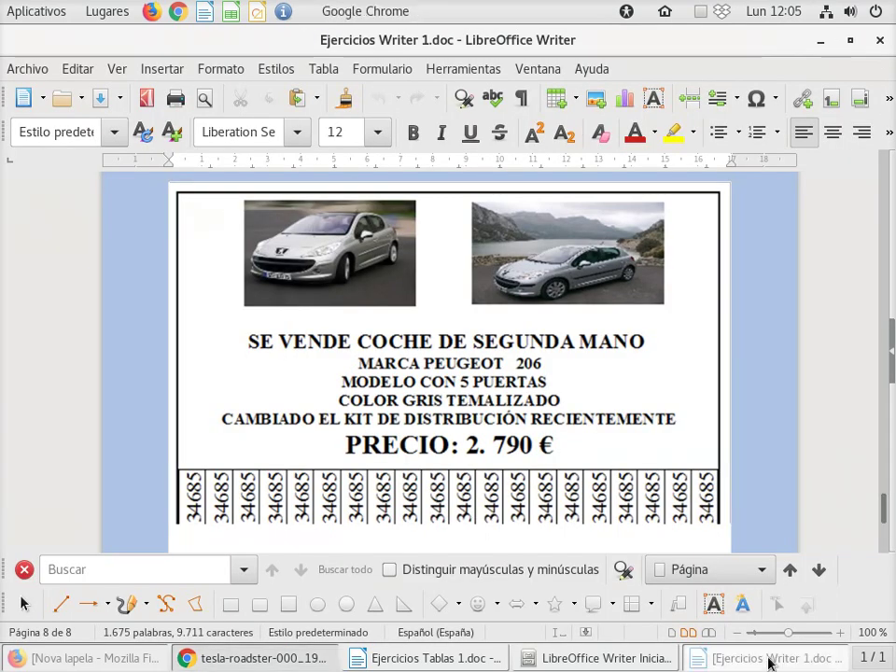
click(770, 658)
click(420, 649)
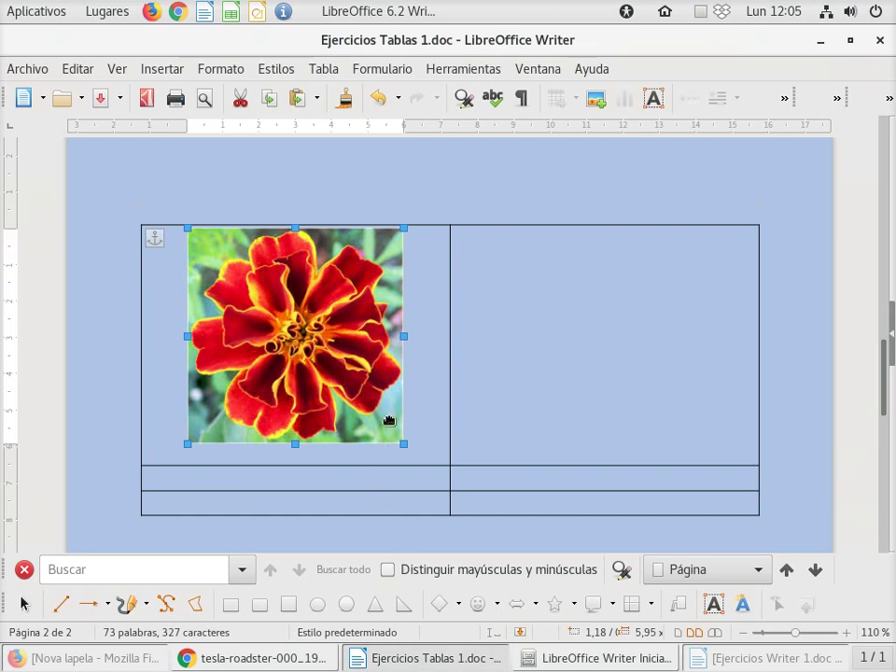
key(Delete)
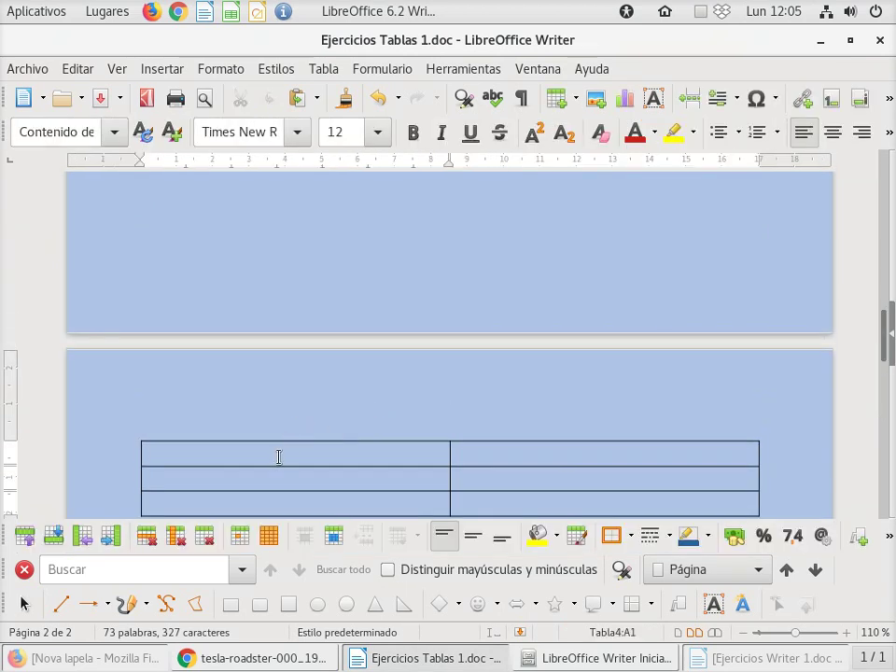
right_click(278, 456)
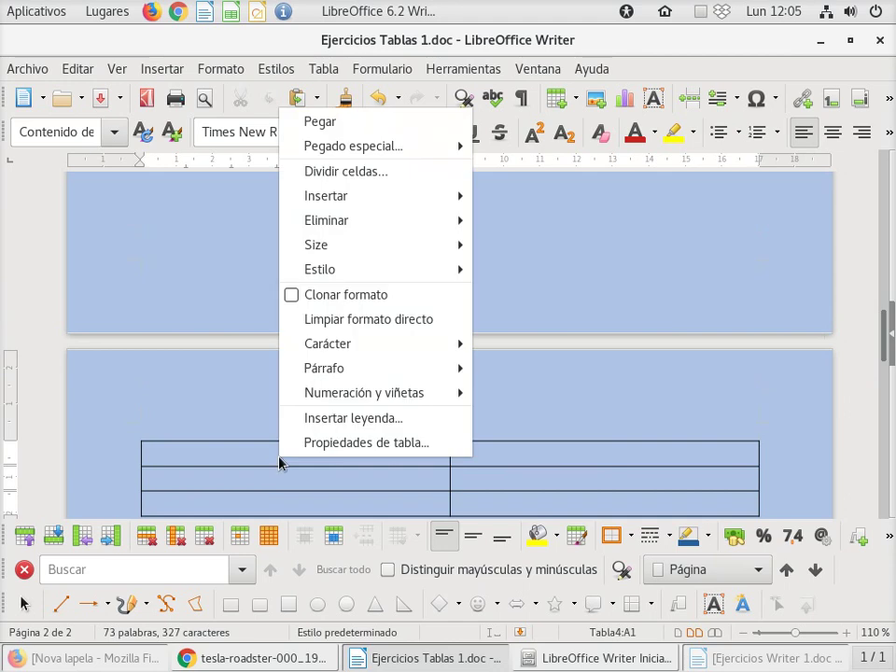
click(340, 122)
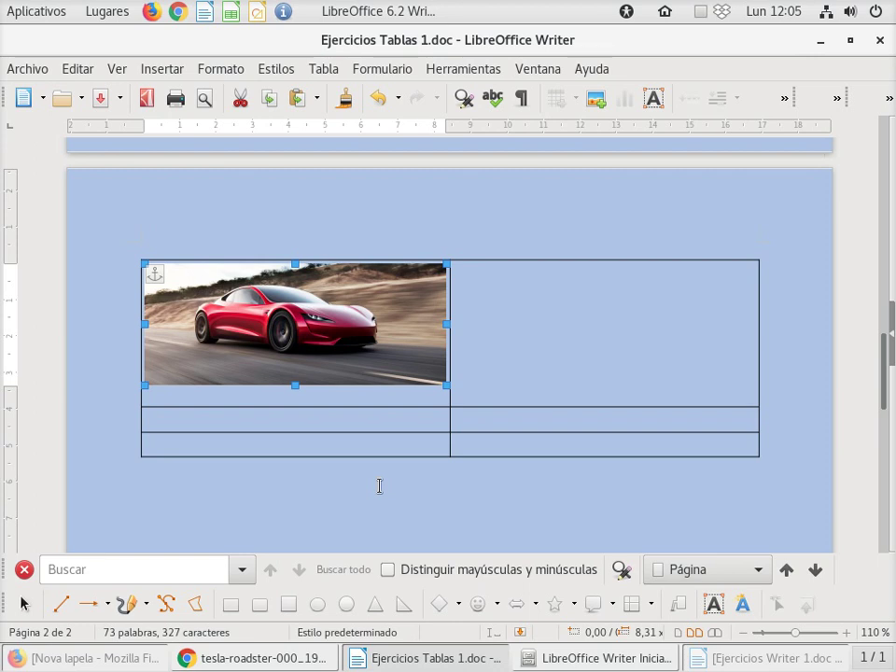
click(231, 392)
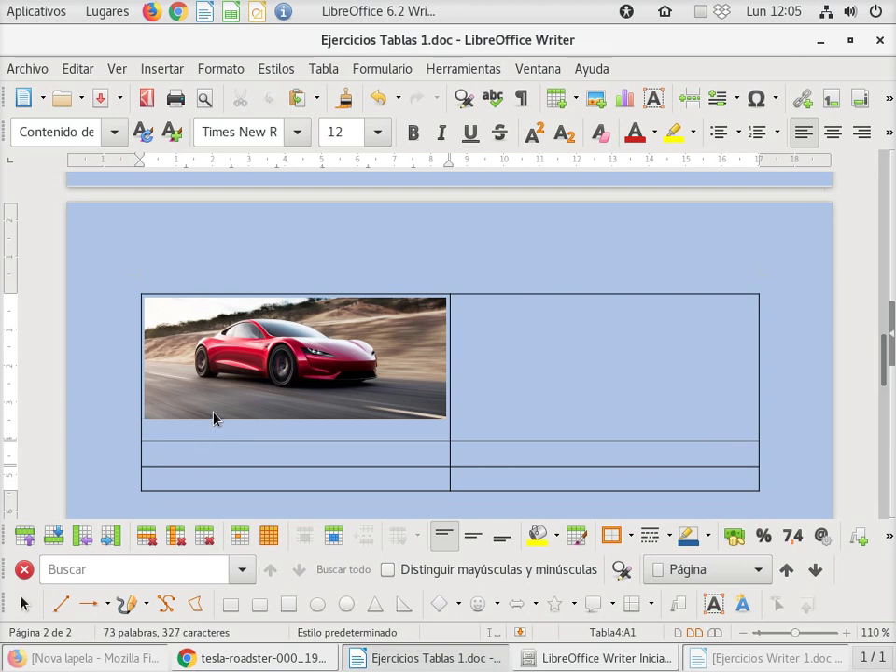
drag(214, 439, 214, 426)
- Switch back to Google Chrome, close the full-size Tesla image and show the complete set of images related to it
click(250, 658)
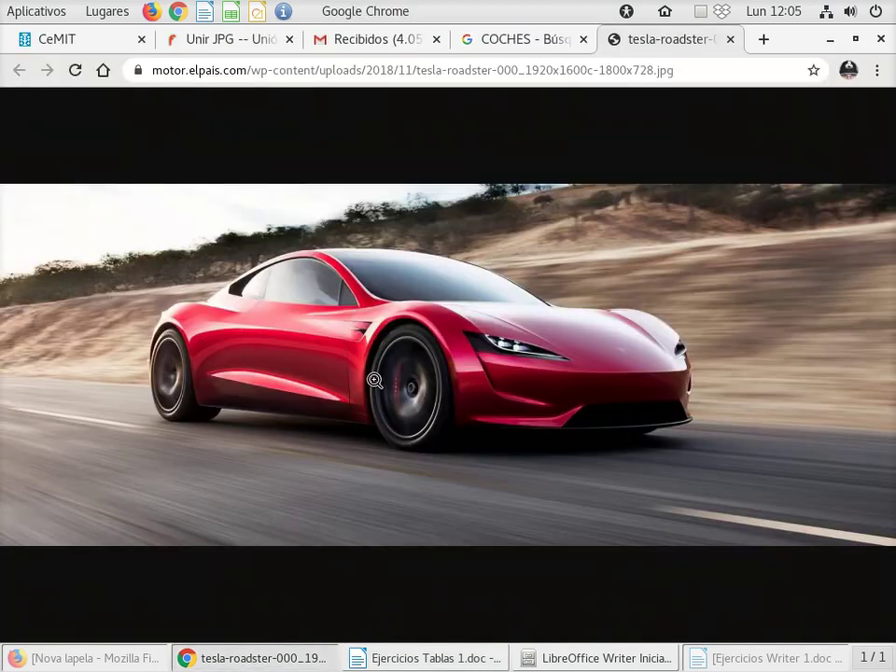
click(730, 40)
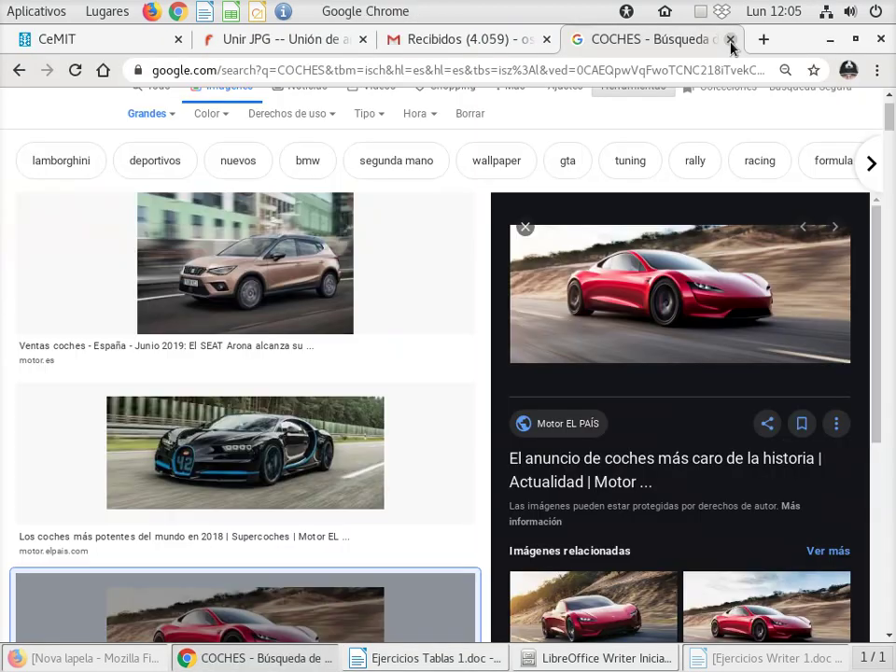
scroll(433, 380, down, 3)
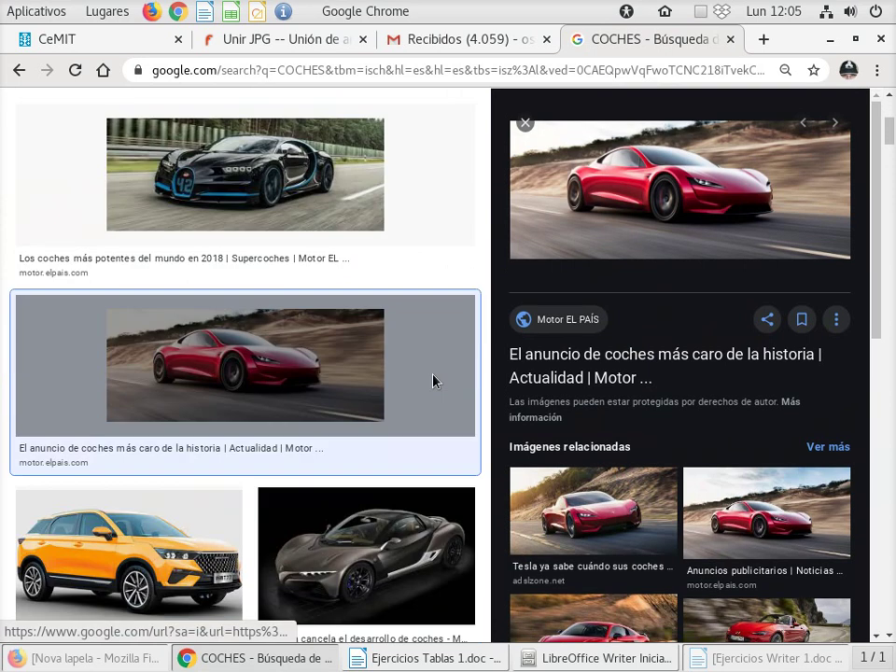
scroll(621, 385, down, 1)
scroll(621, 386, down, 2)
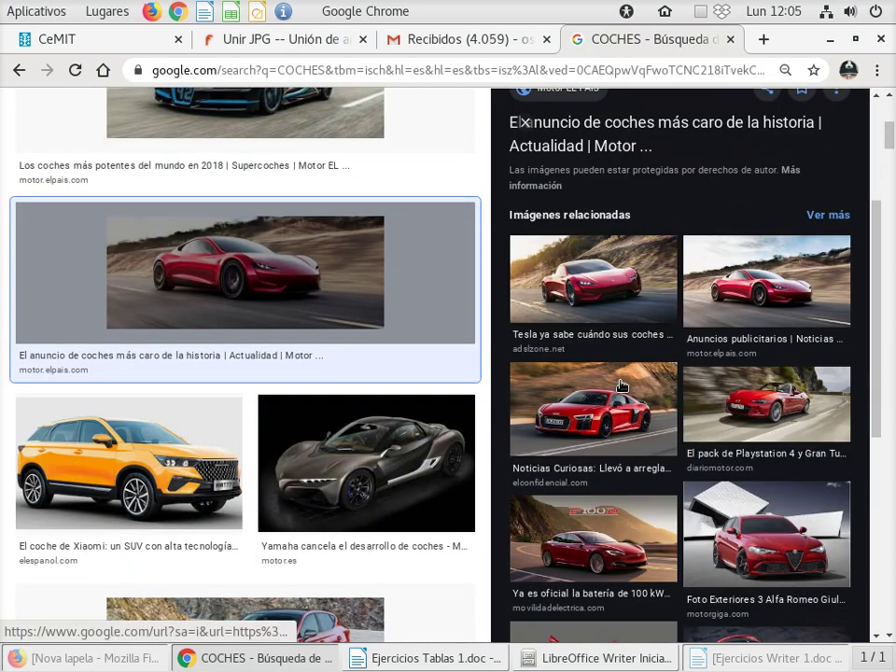
scroll(621, 385, up, 3)
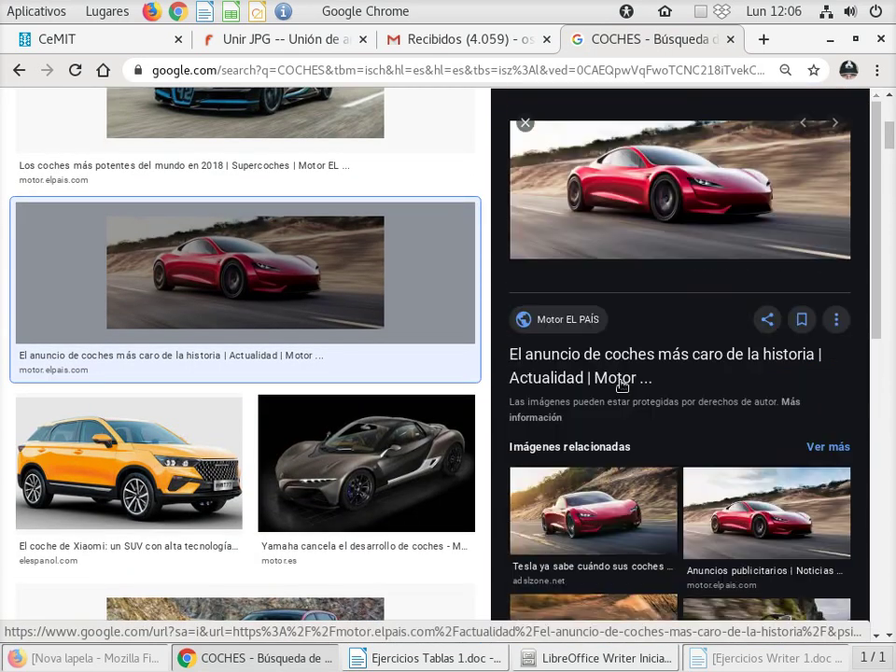
scroll(658, 354, down, 3)
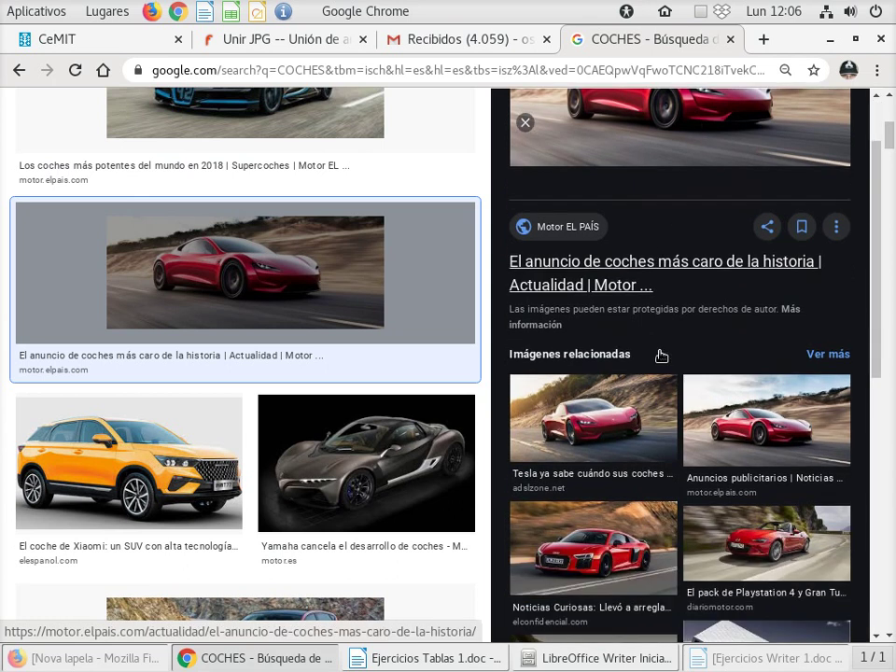
scroll(658, 354, down, 4)
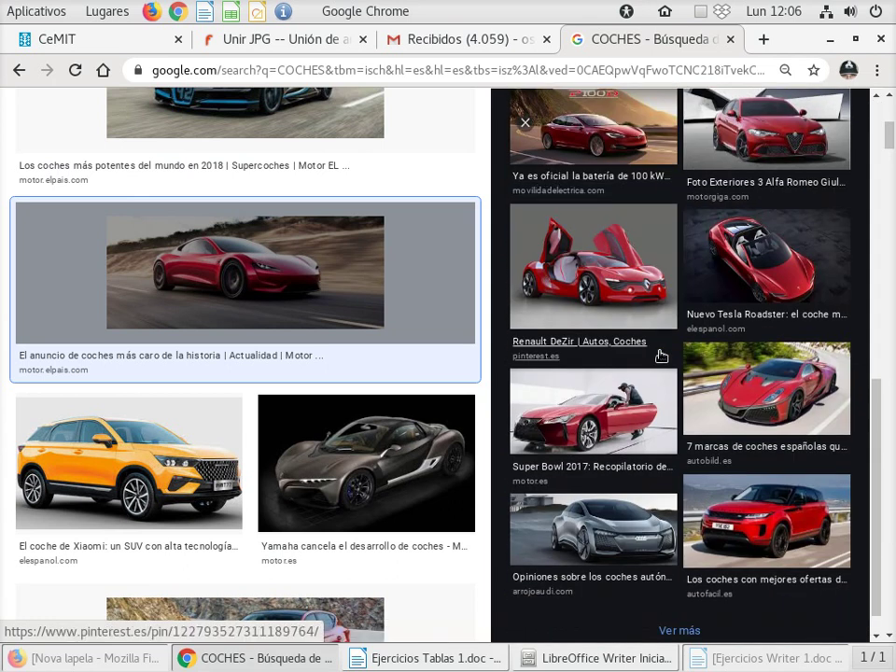
scroll(659, 356, up, 4)
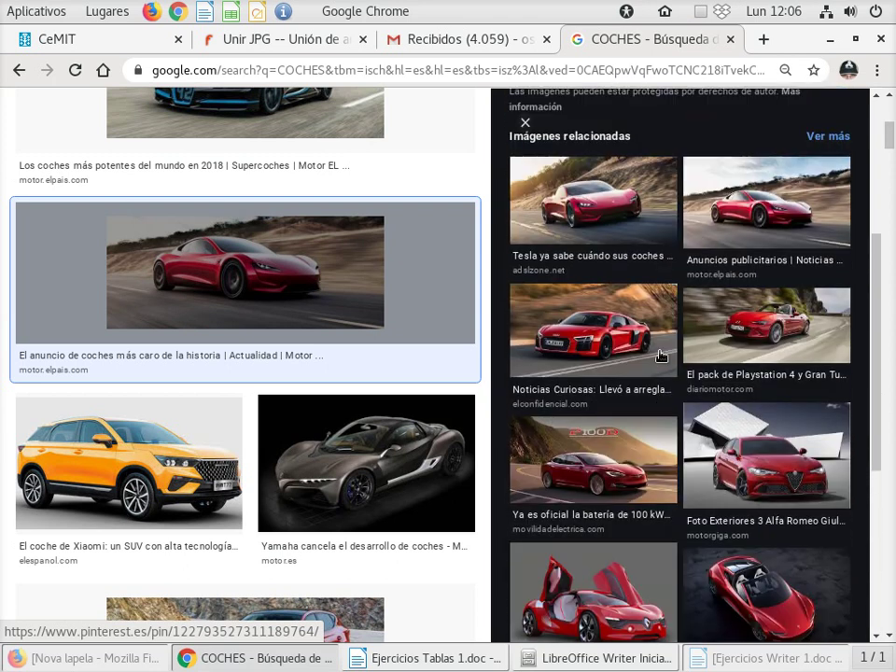
scroll(660, 356, up, 2)
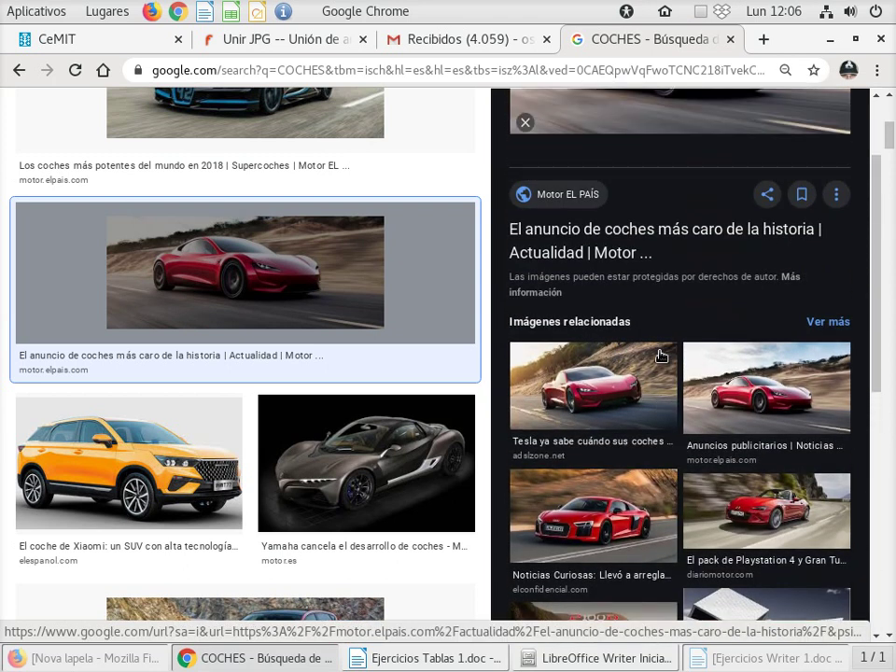
scroll(660, 356, down, 6)
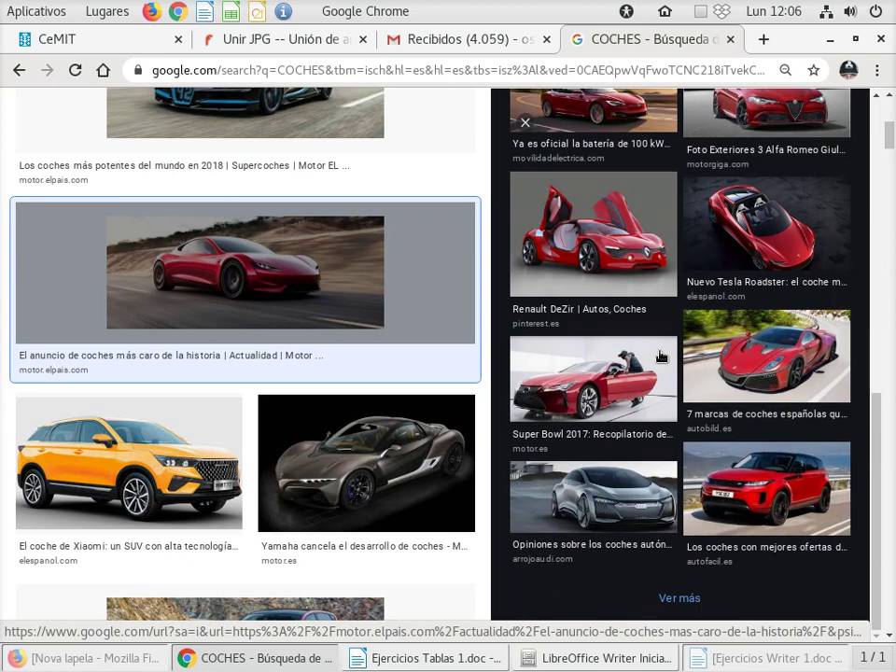
click(690, 600)
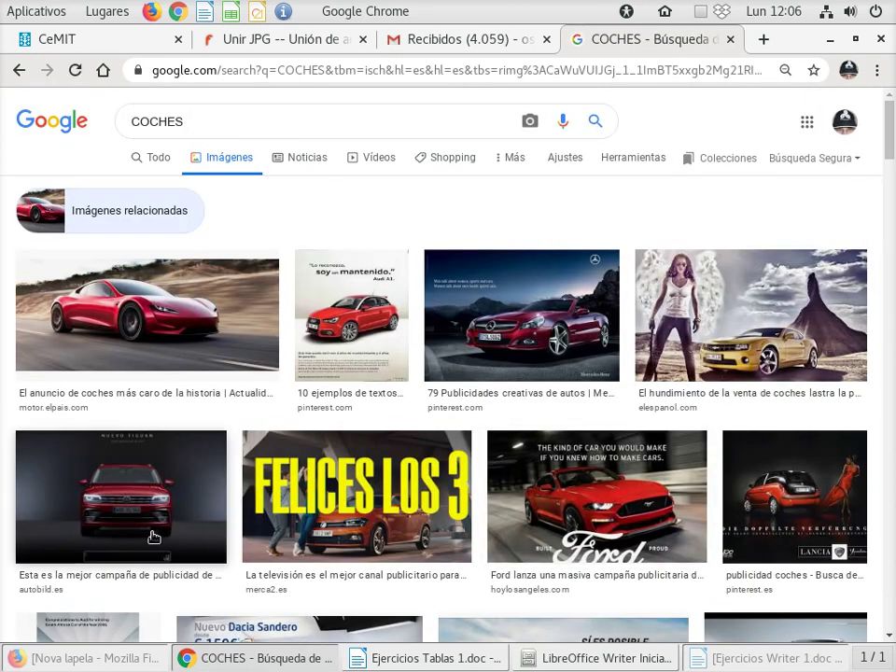
- Browse the related car images, preview the red Audi Q5 advert and open its image in a new tab
scroll(163, 524, down, 3)
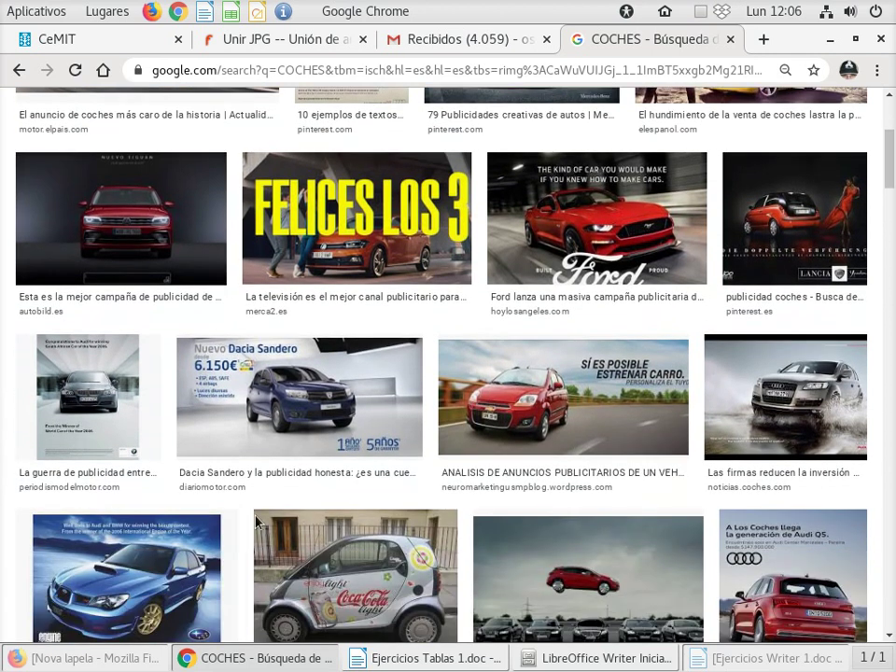
scroll(474, 531, down, 3)
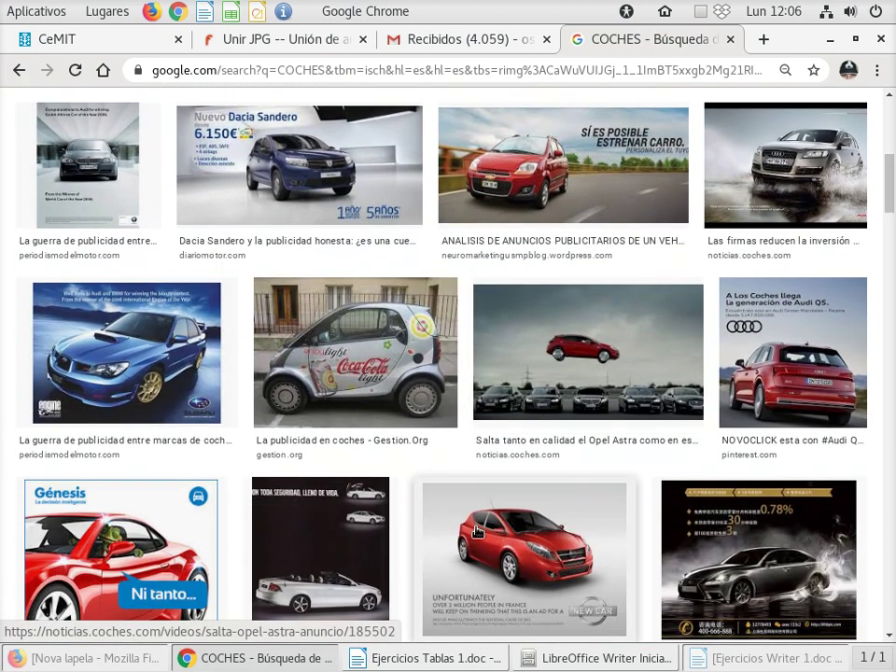
scroll(398, 579, down, 1)
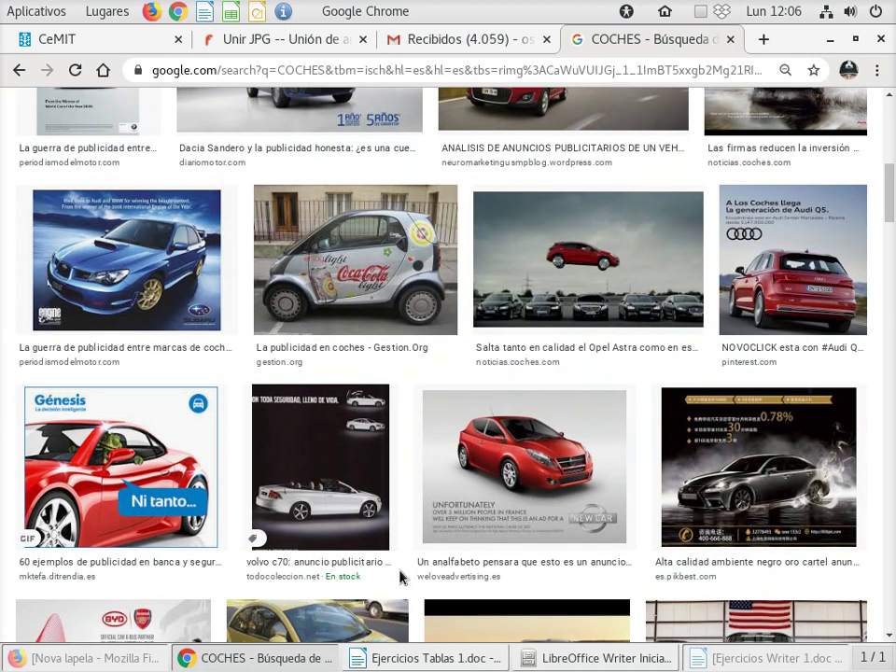
scroll(399, 577, up, 2)
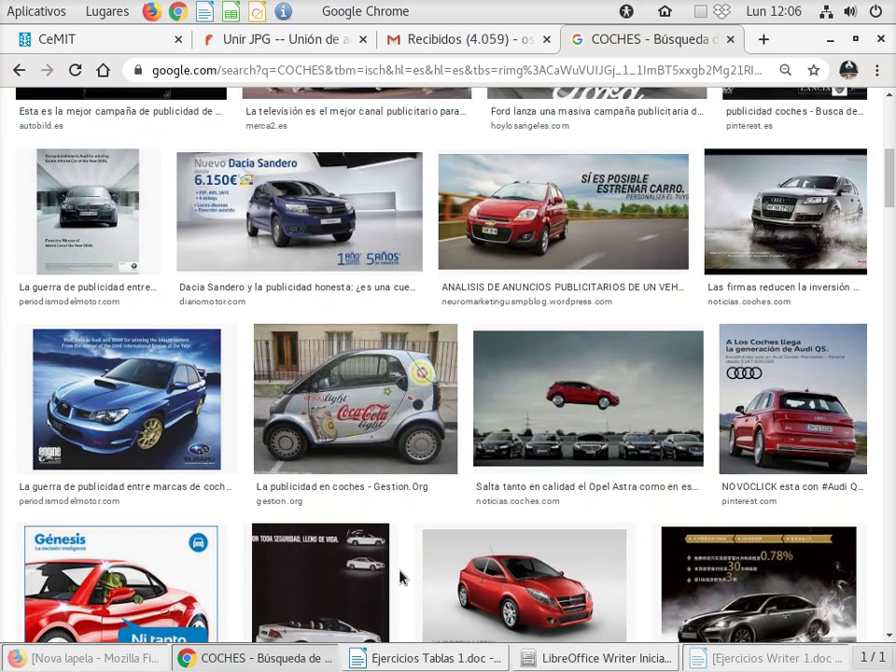
click(795, 390)
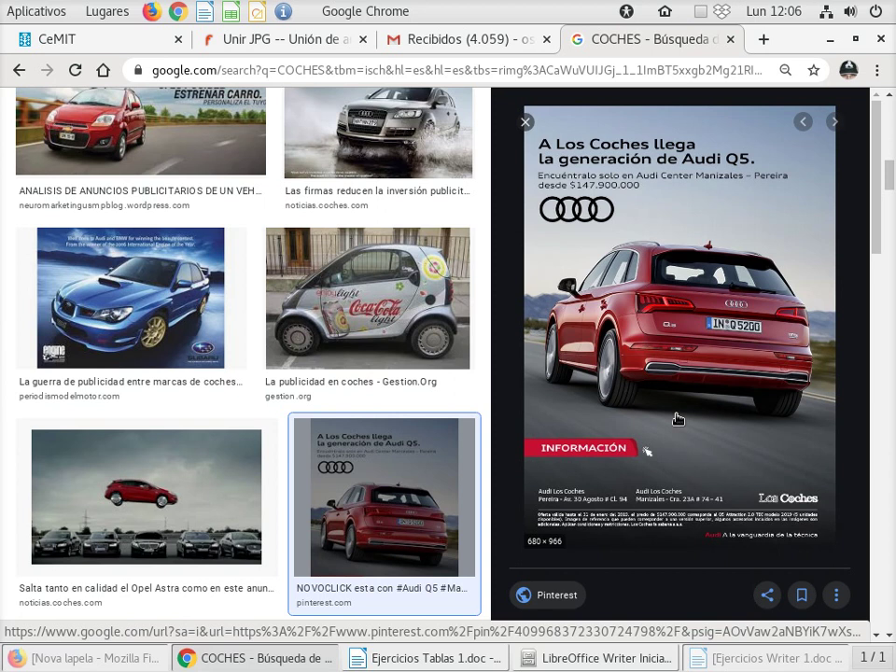
right_click(655, 304)
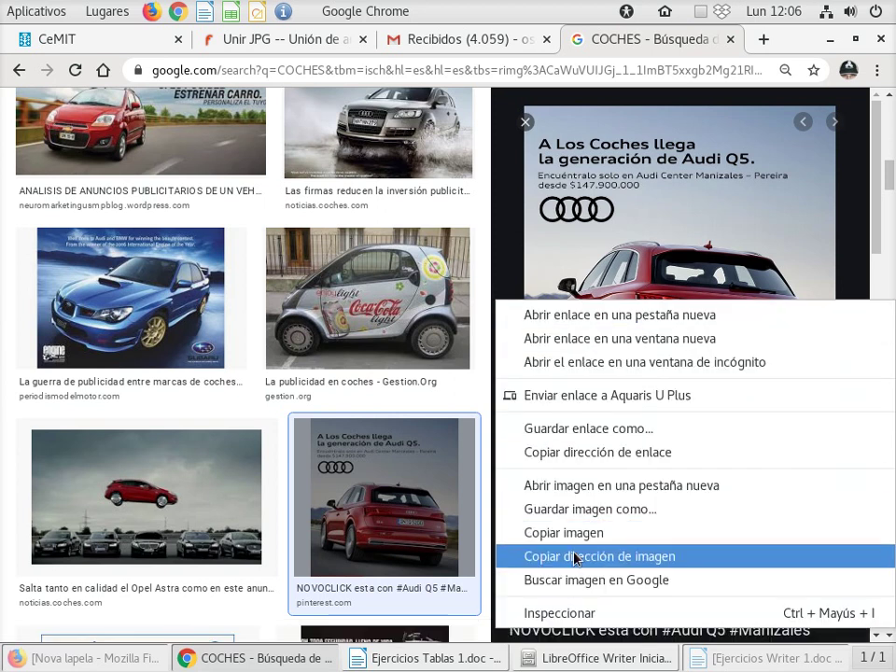
click(575, 486)
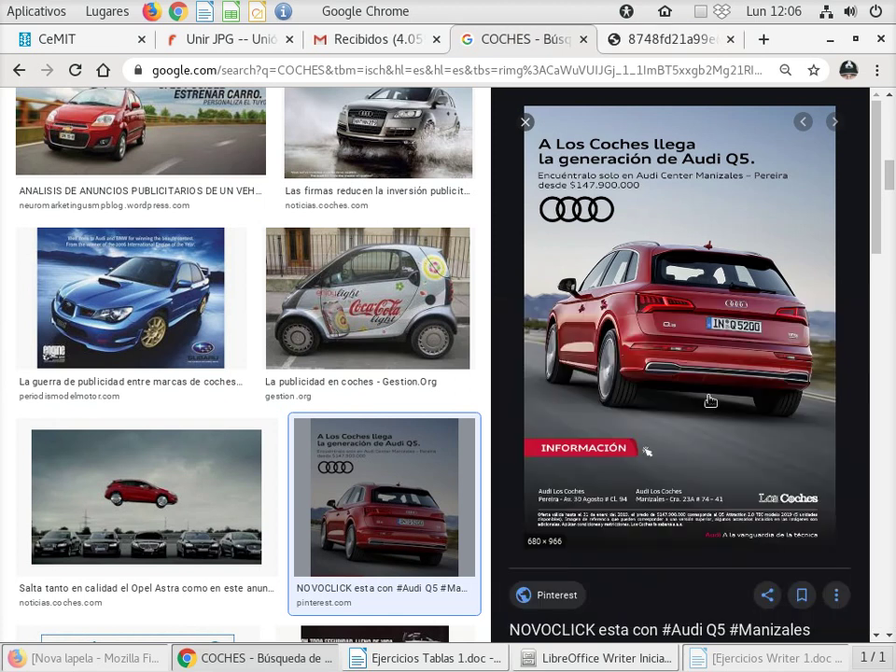
- Copy the full-size Audi Q5 advert from its Chrome tab and paste it into the table's second top cell in Ejercicios Tablas 1.doc
click(658, 42)
click(527, 204)
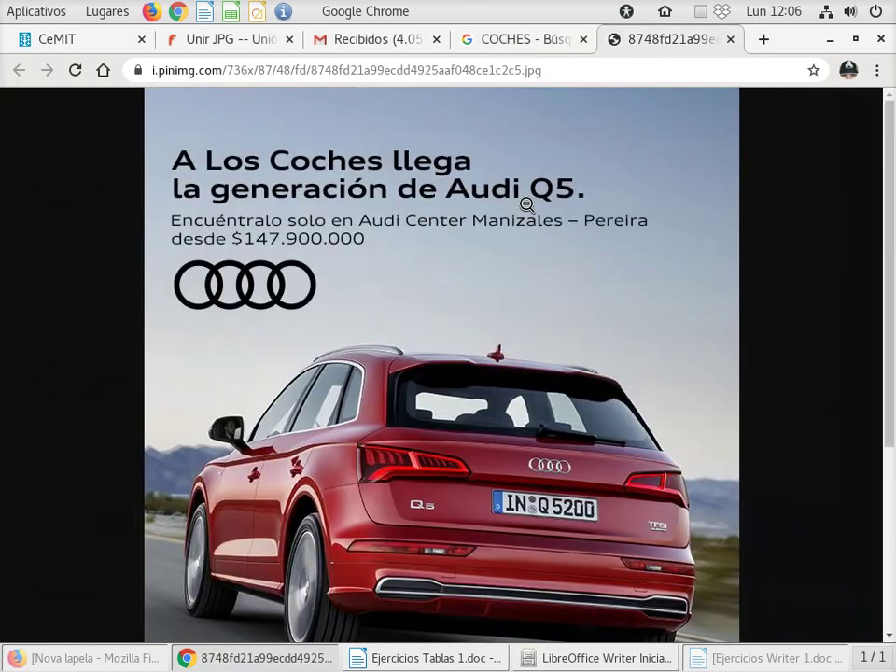
right_click(503, 224)
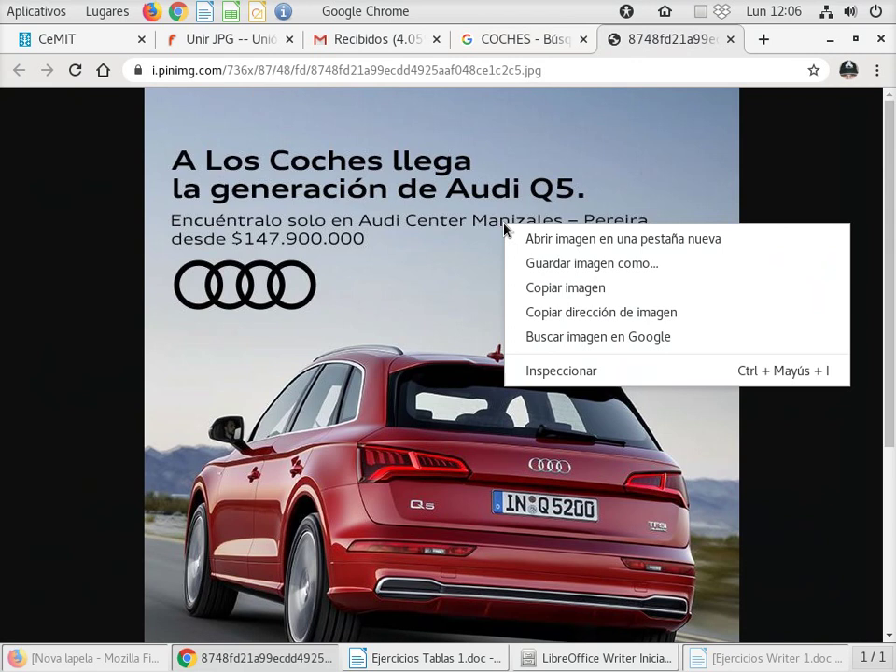
click(545, 291)
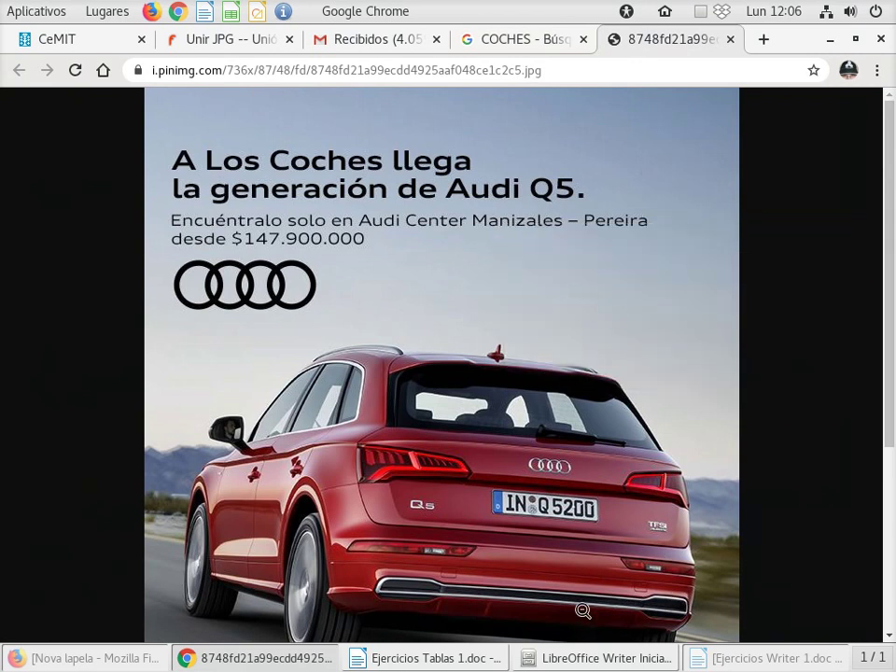
click(452, 658)
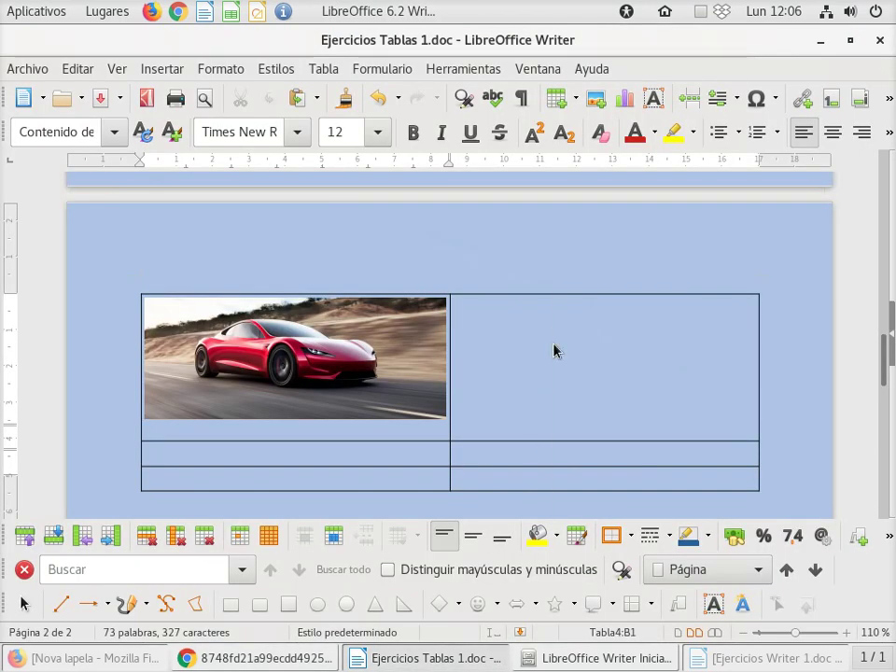
right_click(553, 345)
click(614, 309)
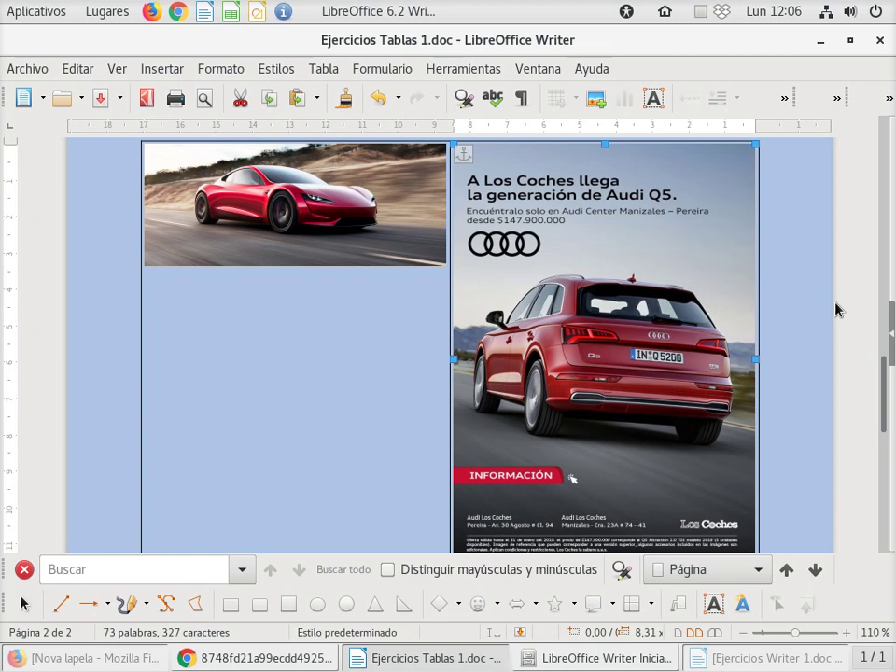
- Try stretching the Tesla image vertically to roughly the height of the neighbouring Audi advert
click(246, 241)
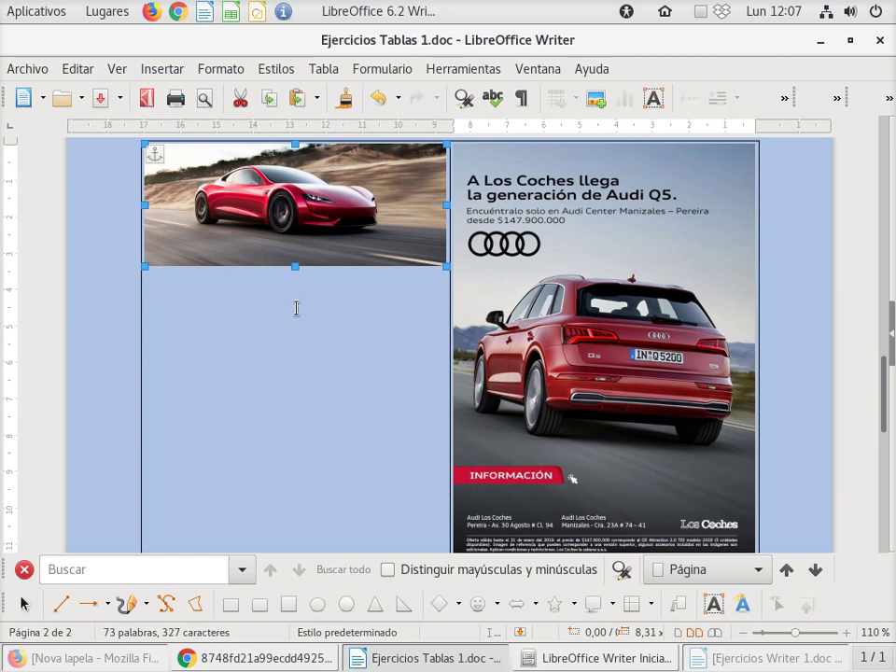
drag(294, 268, 295, 479)
scroll(294, 459, down, 3)
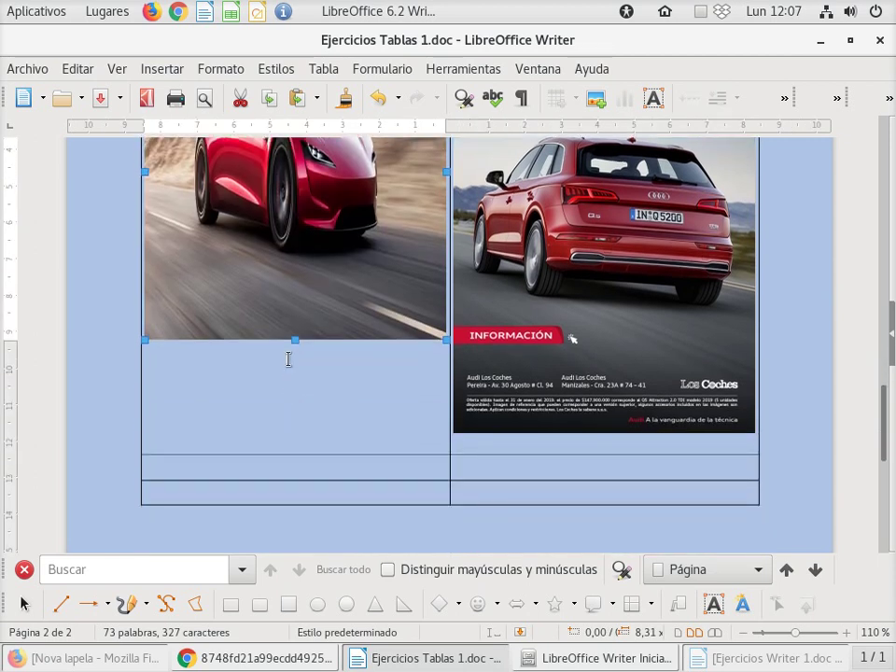
drag(295, 339, 299, 451)
scroll(103, 390, up, 4)
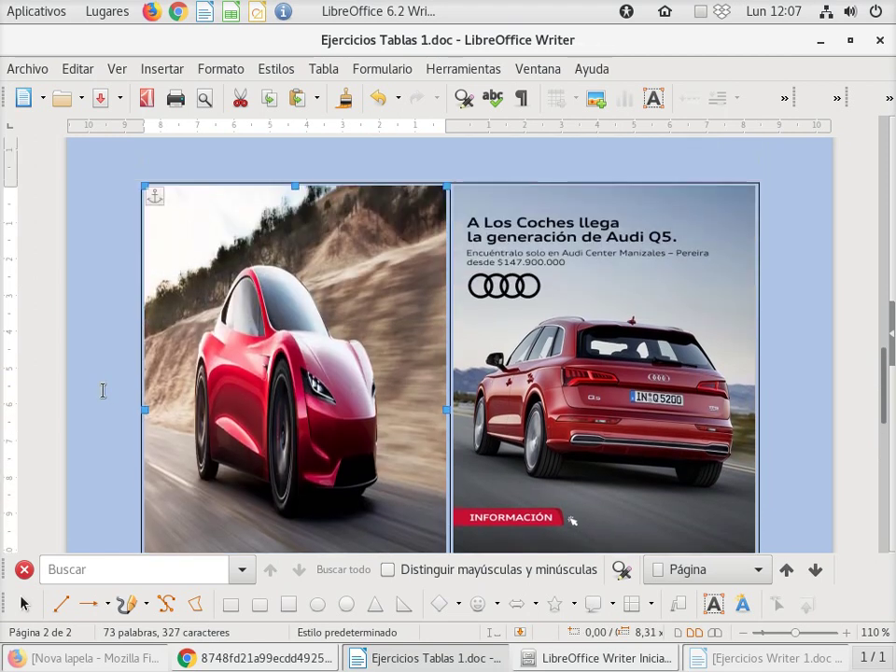
scroll(107, 388, down, 2)
scroll(112, 384, up, 2)
scroll(112, 383, down, 1)
scroll(113, 383, down, 2)
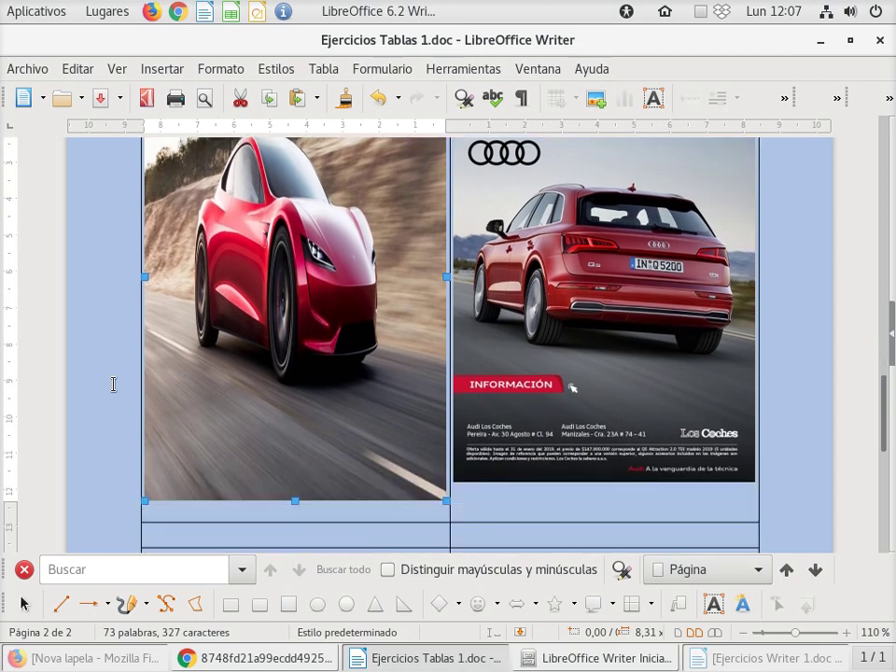
- Reduce the stretched Tesla image's height so the car looks less distorted
drag(295, 502, 300, 322)
scroll(132, 411, up, 3)
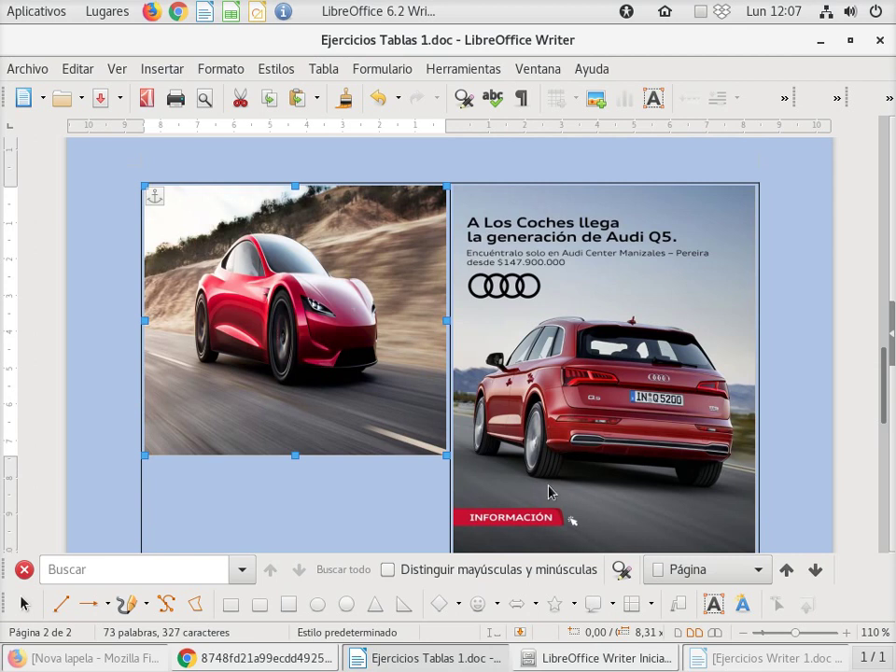
scroll(560, 467, down, 2)
scroll(597, 511, up, 1)
- Reduce the Audi Q5 advert's height in its table cell by raising its lower edge
click(597, 511)
scroll(605, 467, down, 3)
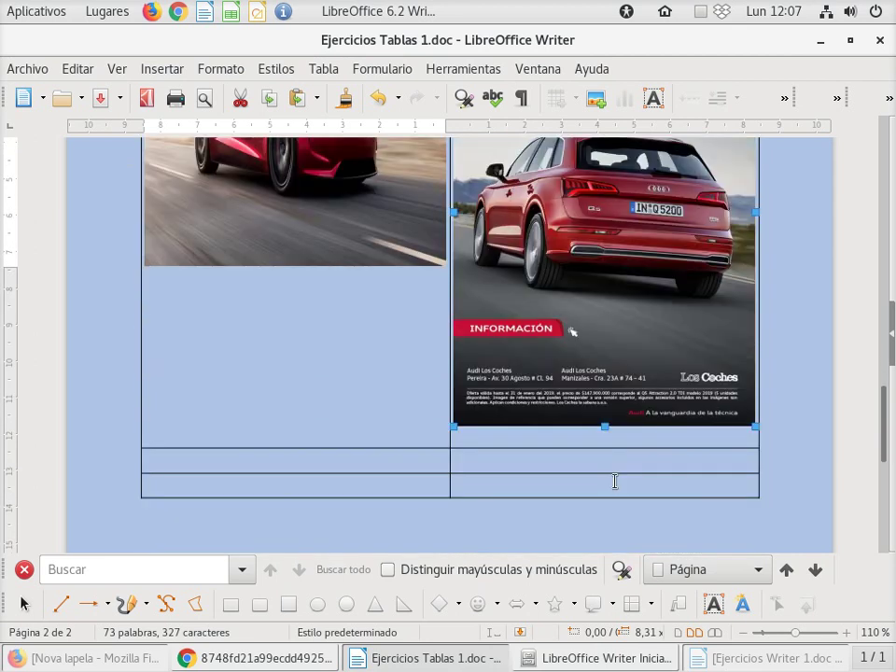
drag(606, 423, 596, 340)
scroll(567, 400, up, 3)
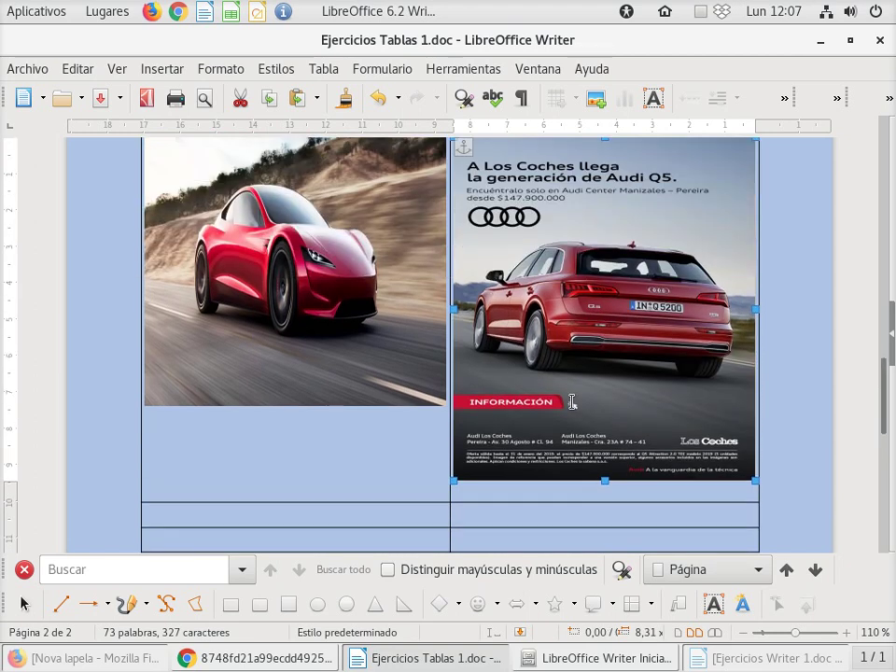
scroll(572, 401, up, 1)
- Move the Tesla image down inside its cell, leaving a gap above it
click(349, 339)
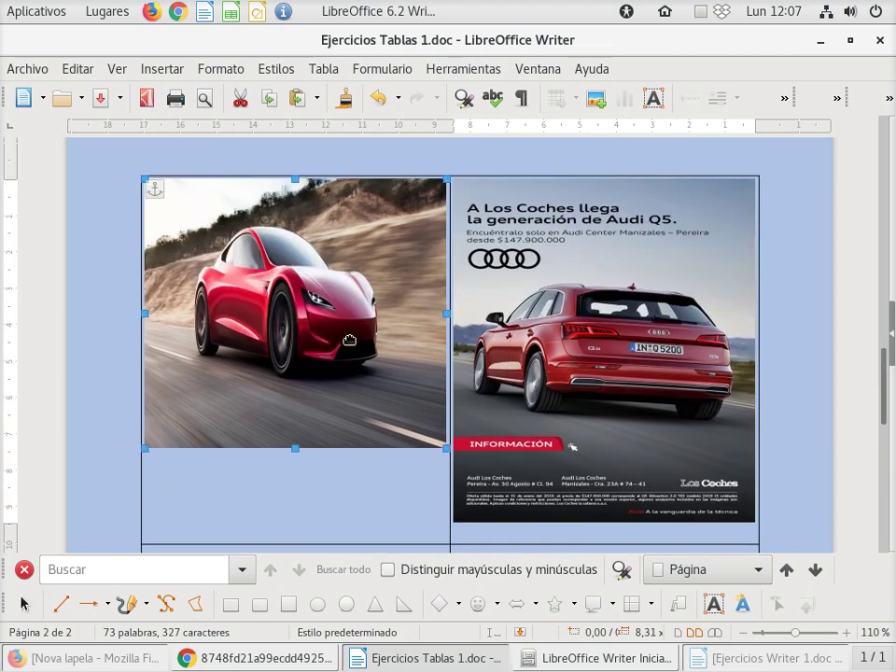
drag(312, 308, 310, 353)
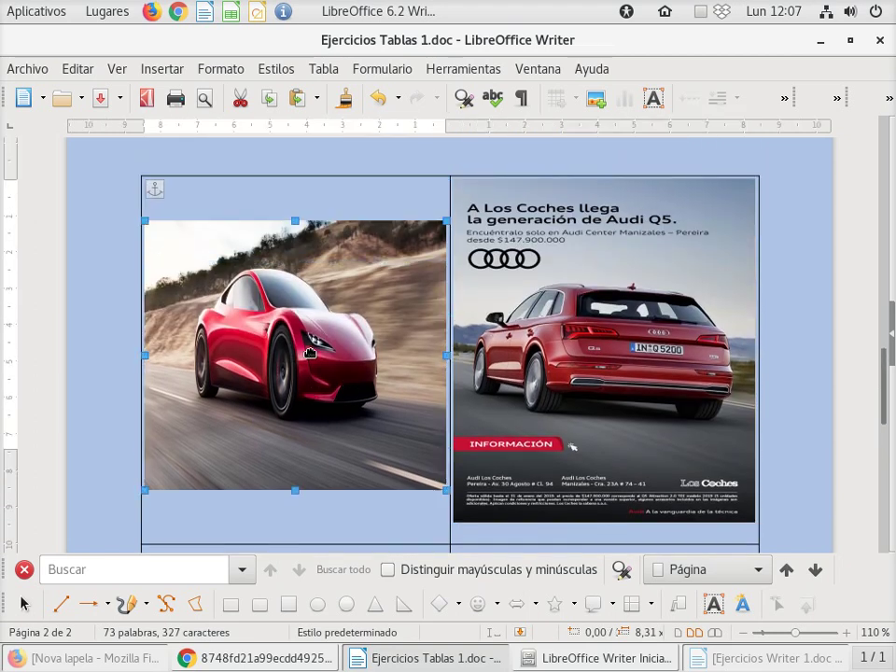
click(103, 306)
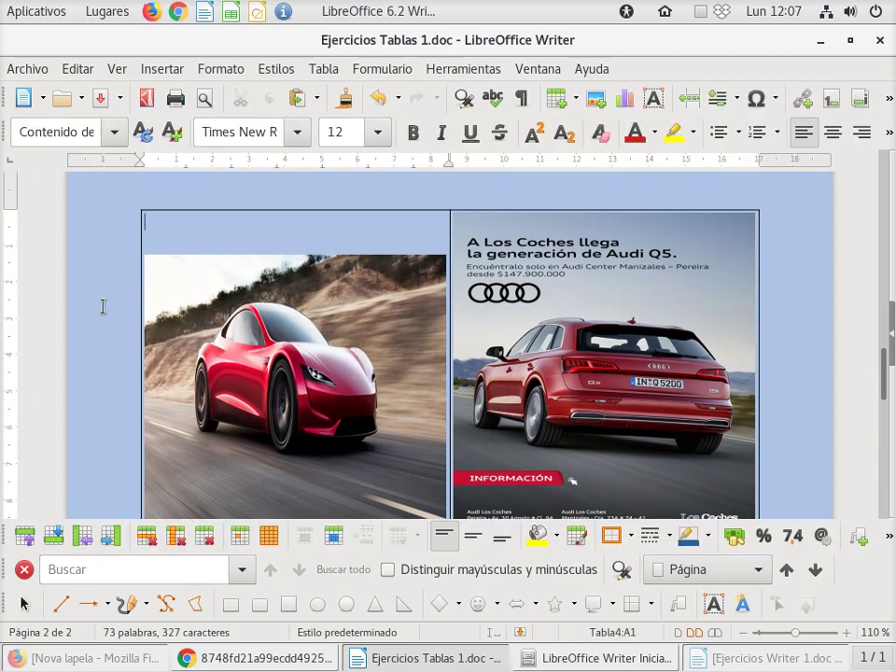
- Crop the Audi advert from below and above, keeping only the car and the four-ring logo
scroll(102, 306, down, 2)
scroll(334, 383, up, 1)
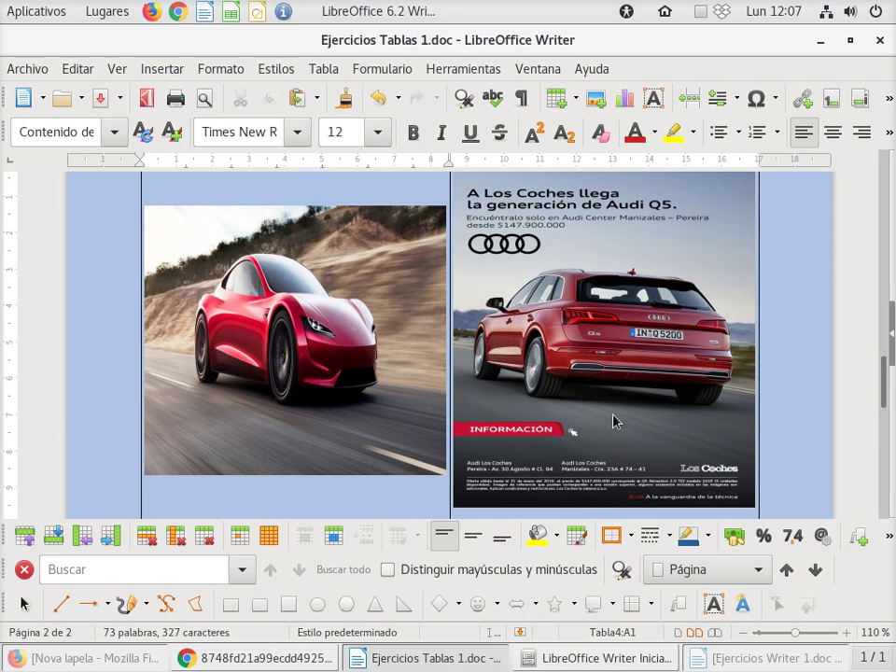
scroll(616, 396, down, 1)
click(621, 364)
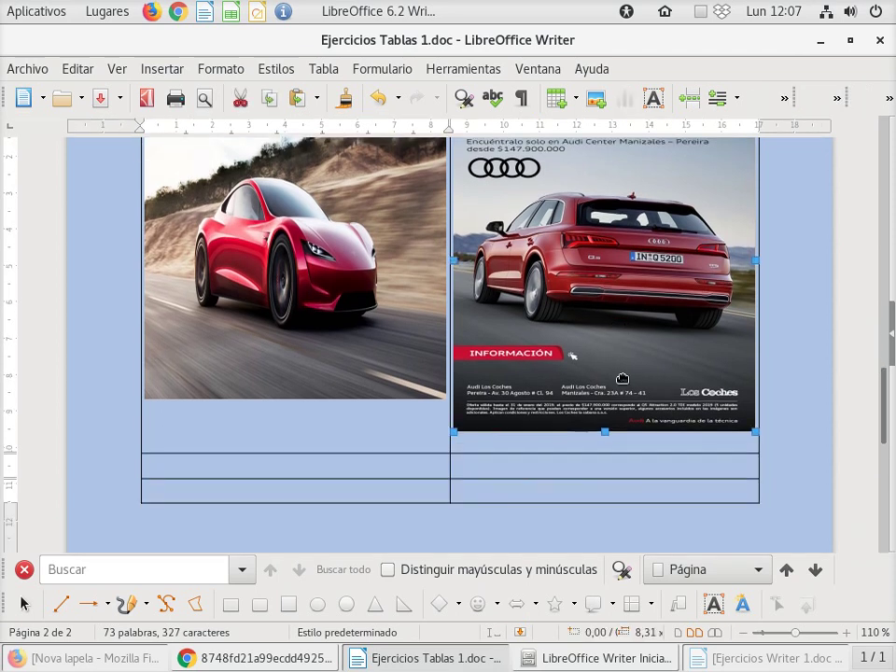
right_click(591, 325)
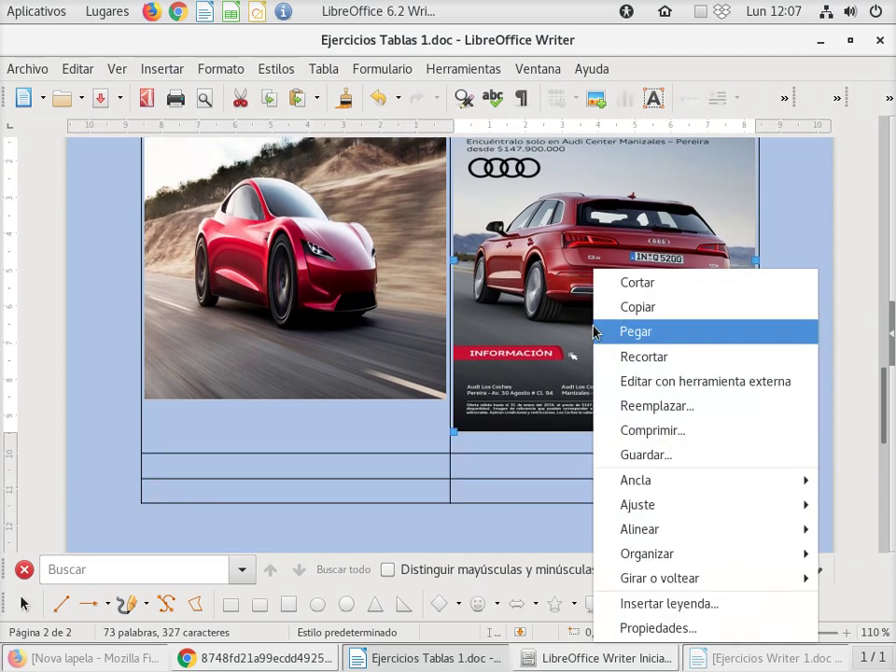
click(690, 362)
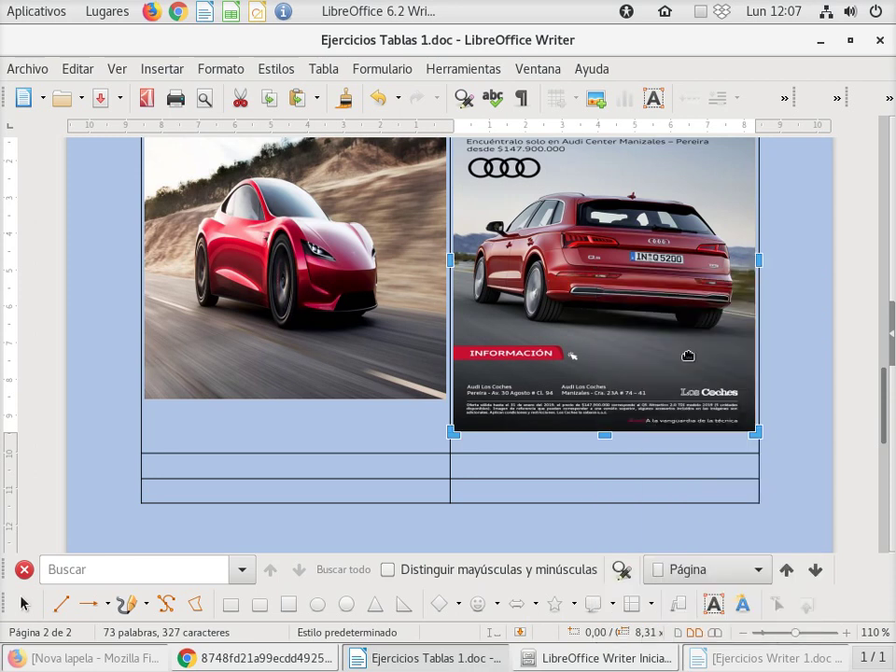
drag(612, 386, 599, 336)
scroll(575, 342, up, 2)
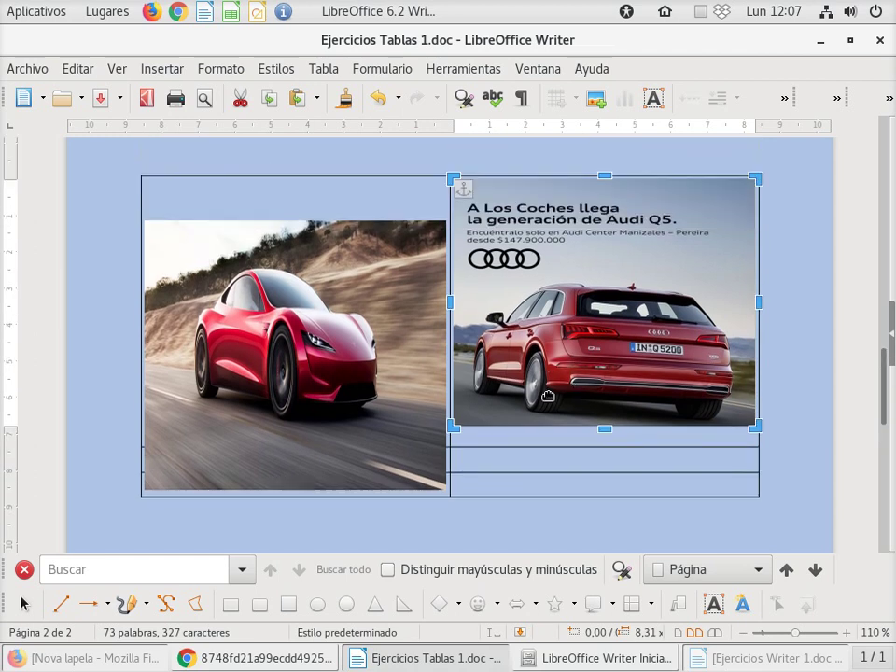
drag(605, 178, 593, 243)
click(100, 290)
- Move the cropped Audi image and the Tesla image up to the upper edge of their table cells
click(335, 363)
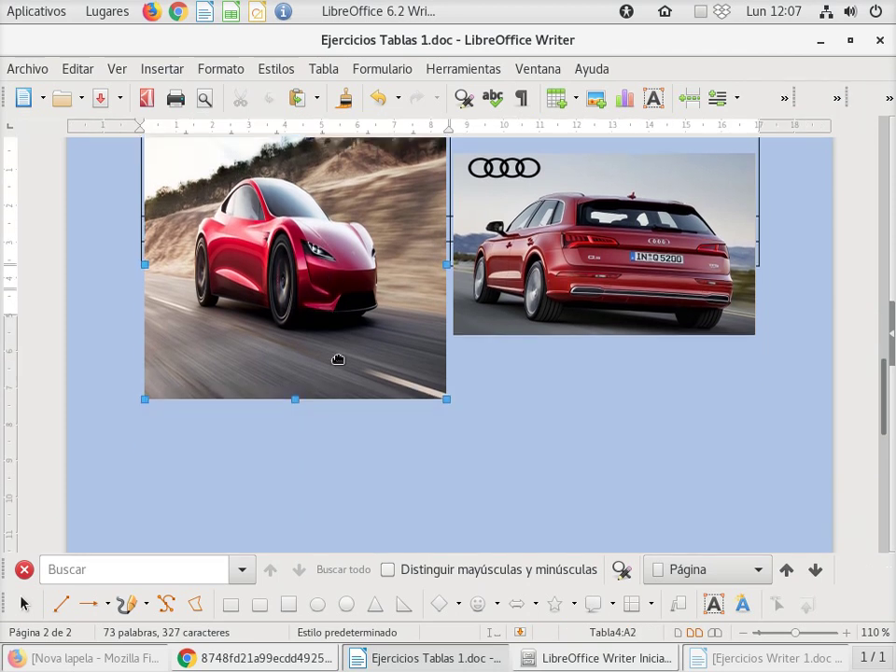
scroll(335, 362, down, 1)
scroll(340, 355, up, 3)
click(542, 363)
drag(542, 363, 551, 300)
click(312, 232)
- Adjust the Tesla image's height to match the cropped Audi image beside it, then deselect it
click(238, 356)
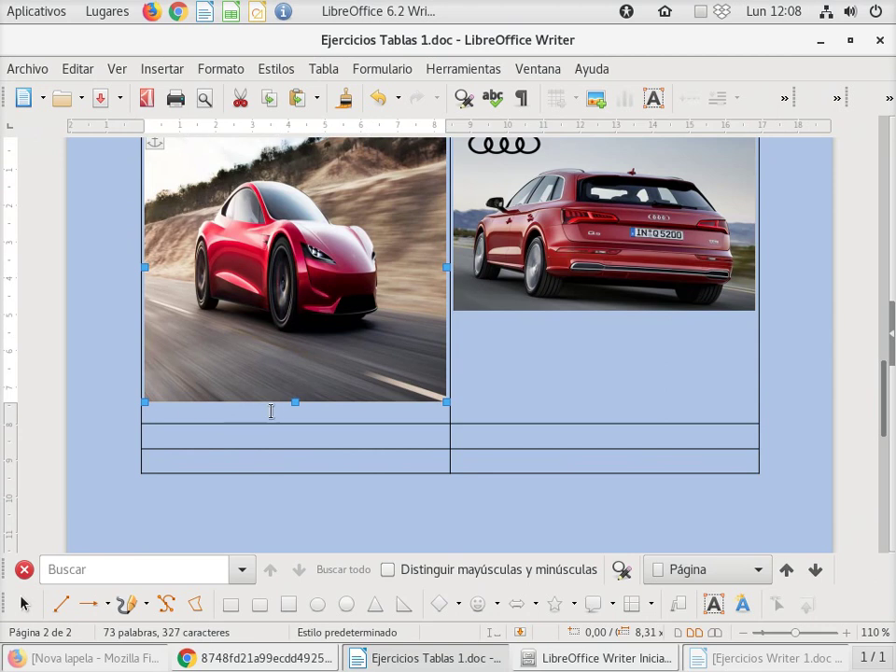
drag(293, 402, 294, 299)
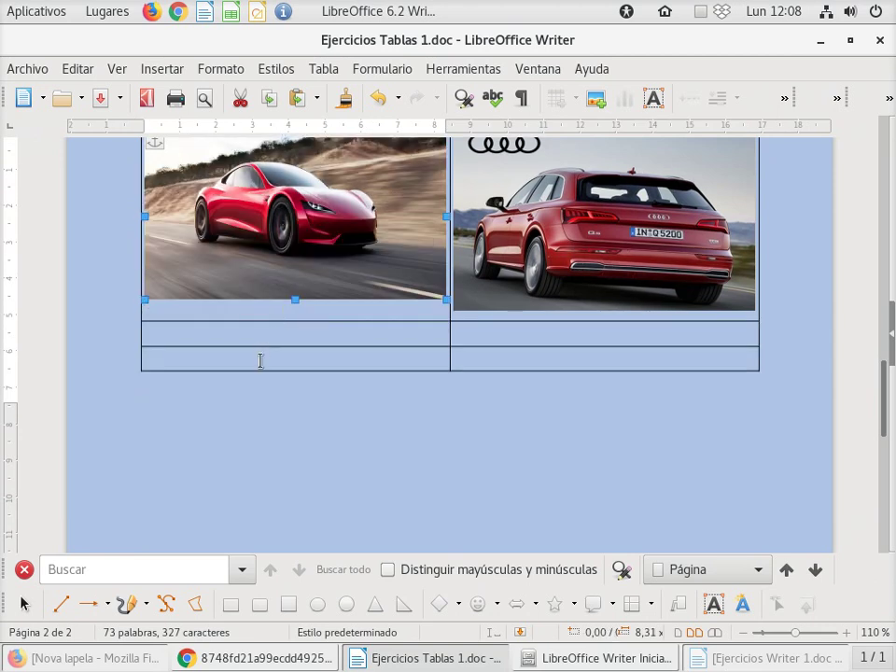
scroll(264, 353, up, 2)
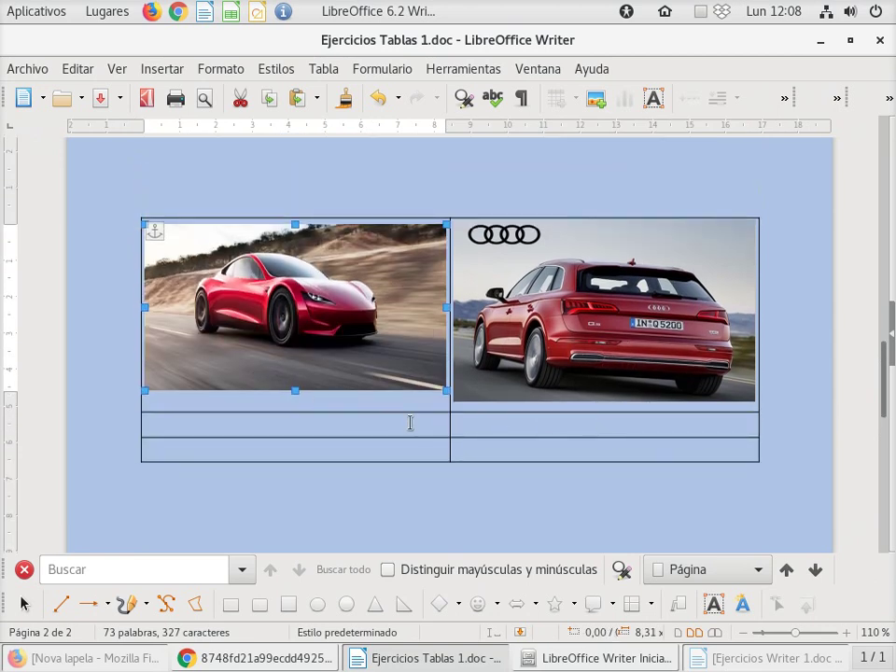
drag(295, 390, 298, 400)
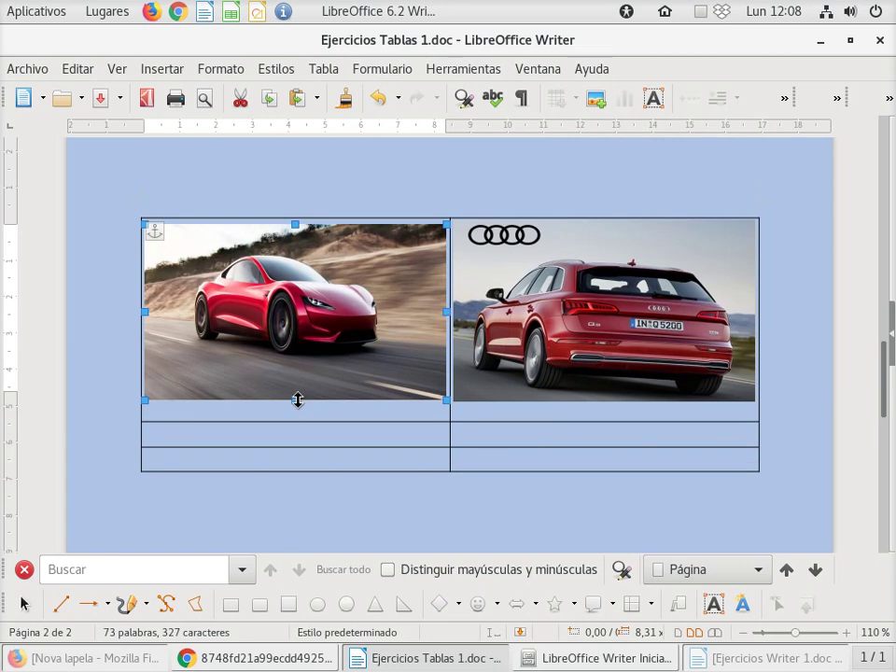
click(117, 306)
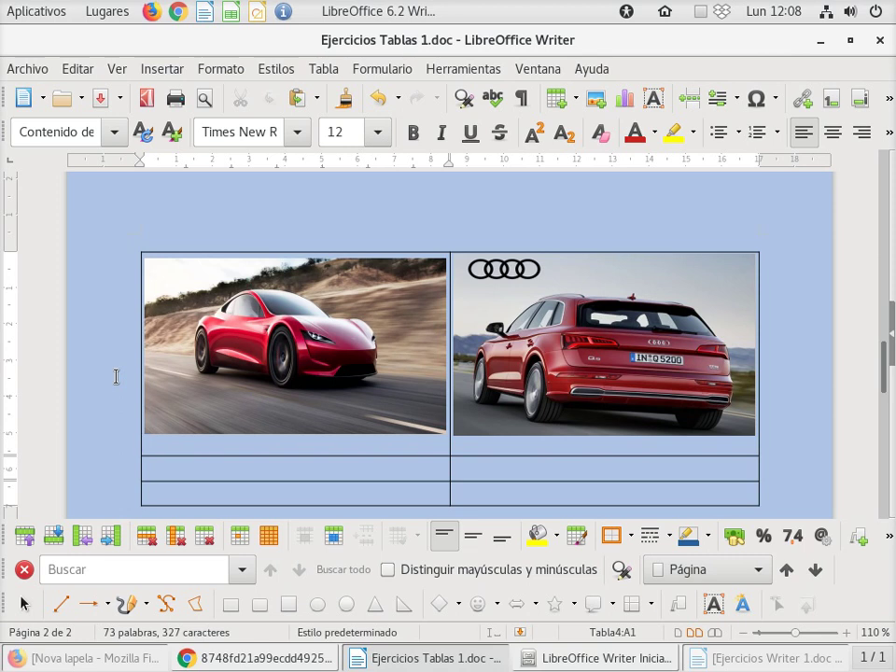
- Check the sample car flyer in Ejercicios Writer 1.doc, return to Ejercicios Tablas 1.doc and merge the two cells of the table's second row
scroll(116, 376, down, 2)
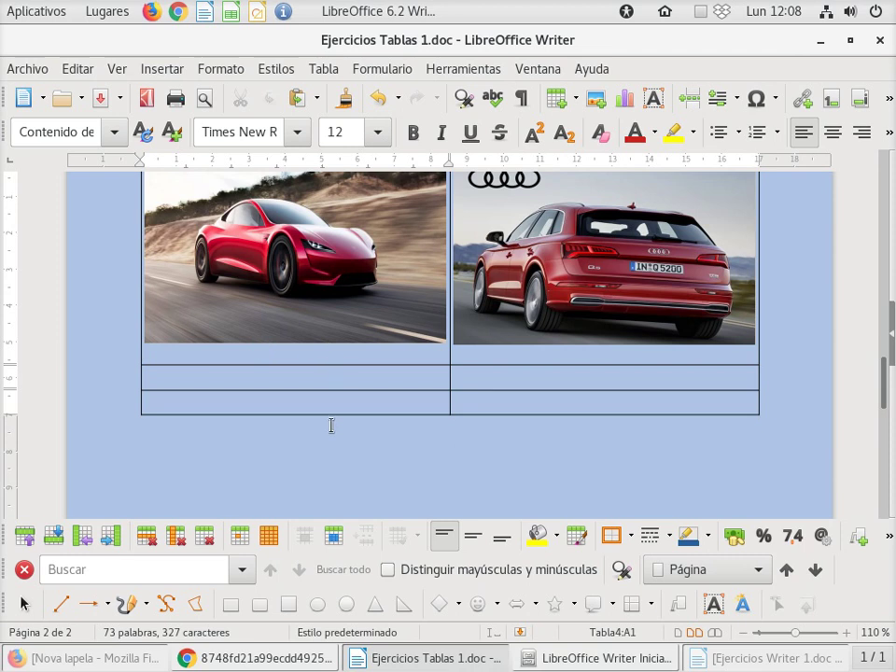
scroll(334, 376, up, 1)
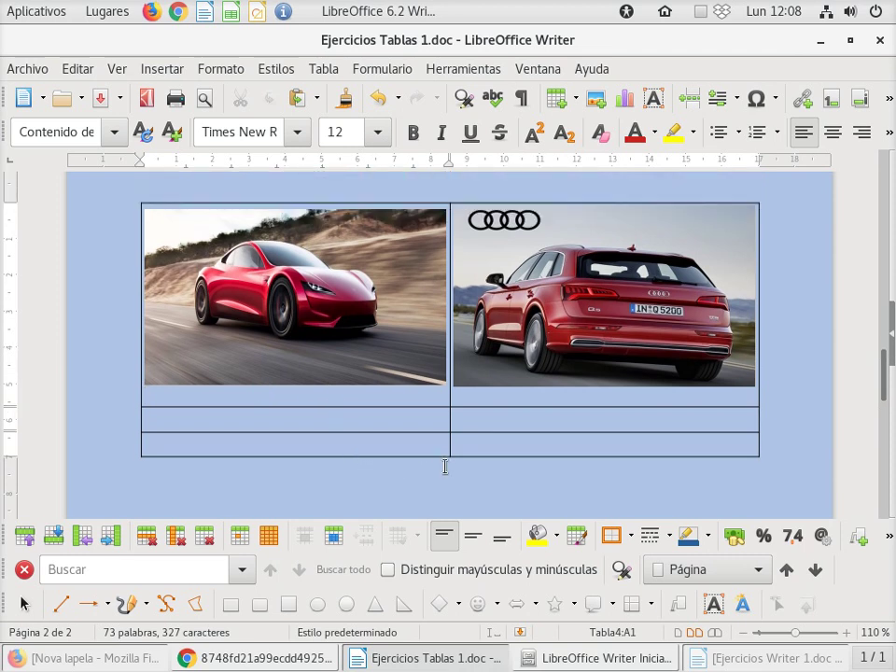
click(720, 653)
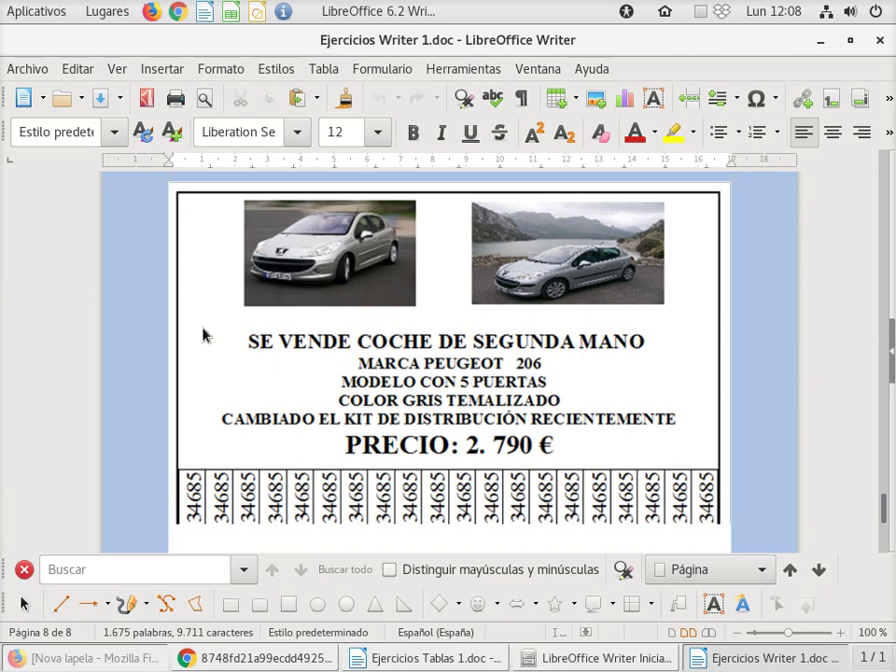
click(750, 666)
drag(396, 421, 480, 421)
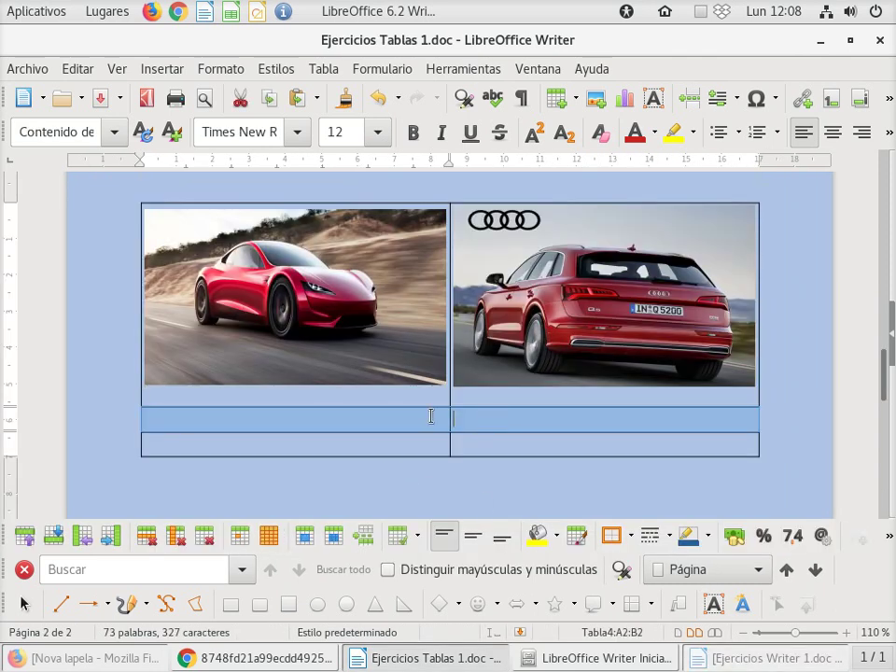
right_click(489, 420)
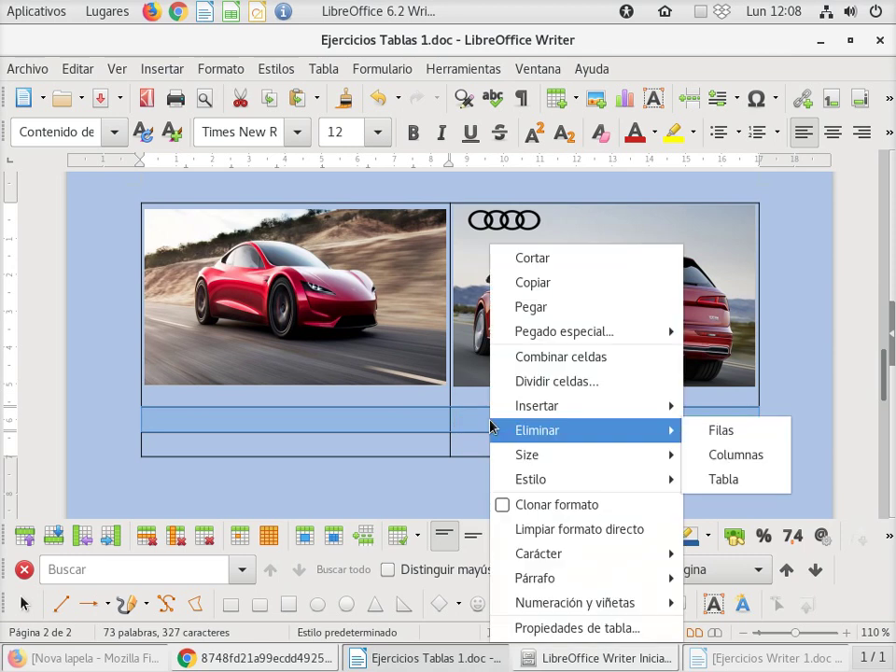
click(537, 356)
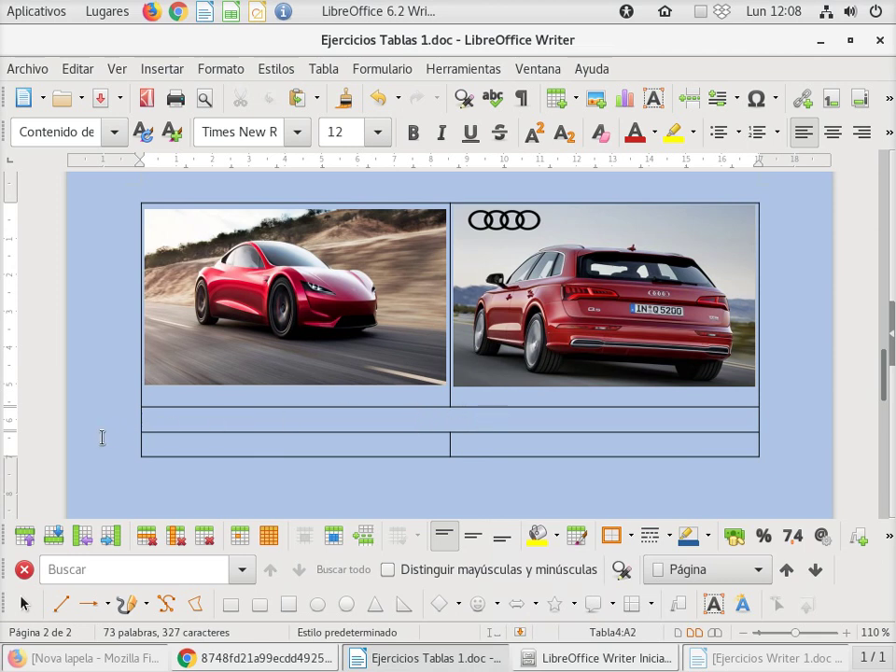
- Enter four placeholder lines in the merged row: AAAAAA, DKDFKSDFKLSDF, SDFSÑDSDSD and SDKSDFKDSFK
text(AAAAAA)
key(Return)
text(DKDFKSDFKLSDF)
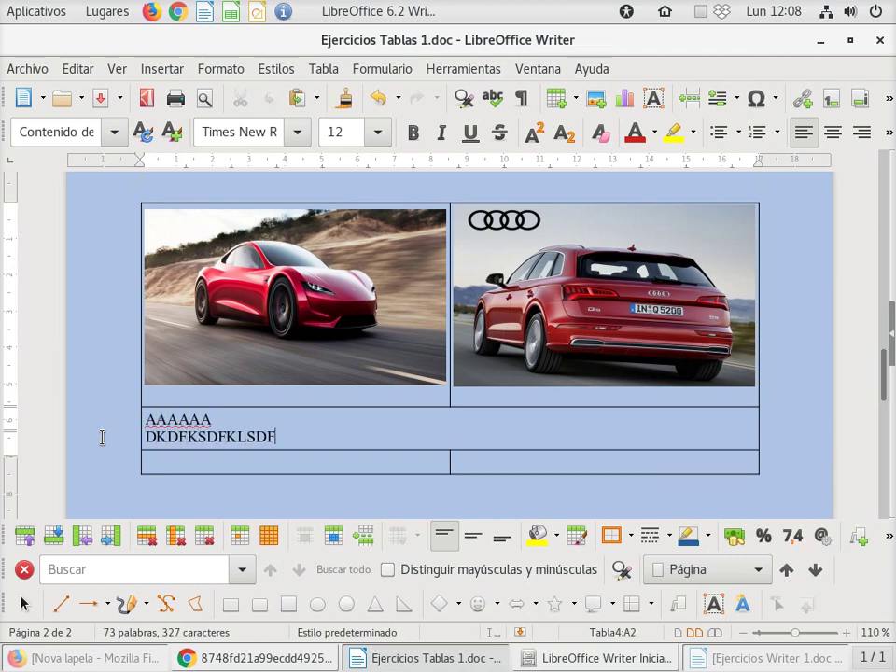
key(Return)
text(SDFSNDSDSD)
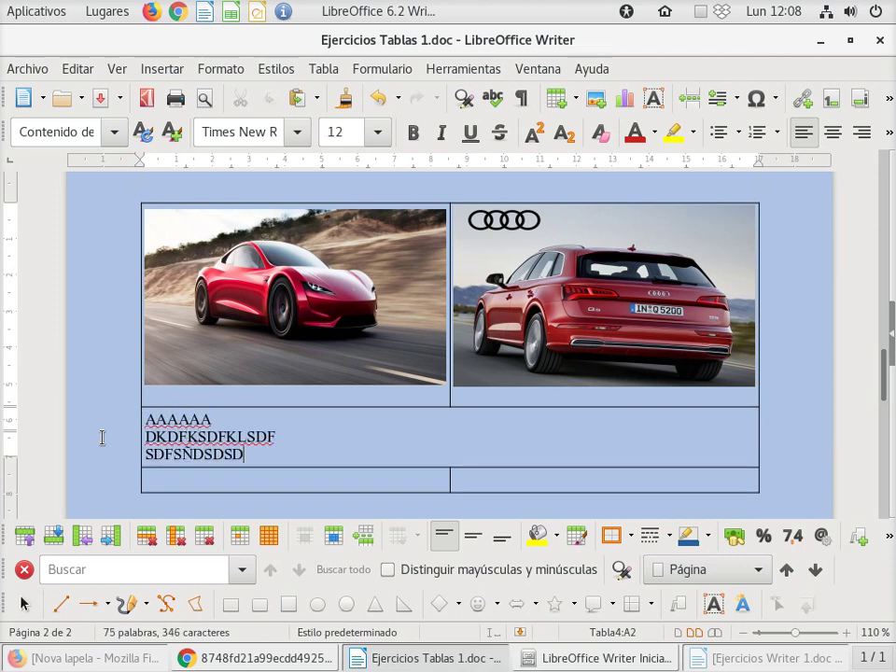
key(Return)
text(SDKSDFKDSFK)
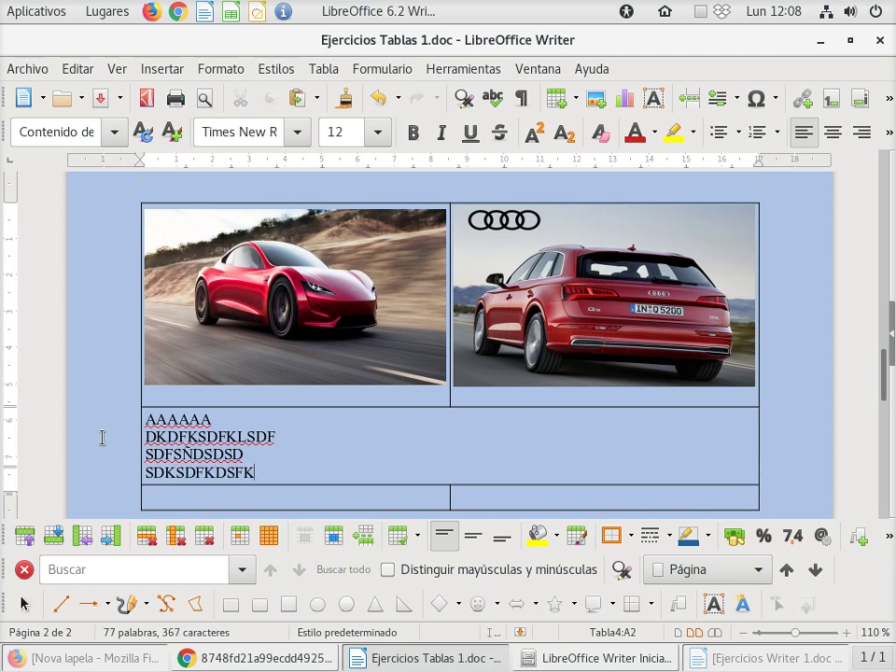
- Add a fifth placeholder line, V.FRLRFF, below the others in the merged row
key(Return)
text(V.FRLRFF)
key(Return)
scroll(103, 438, down, 1)
key(BackSpace)
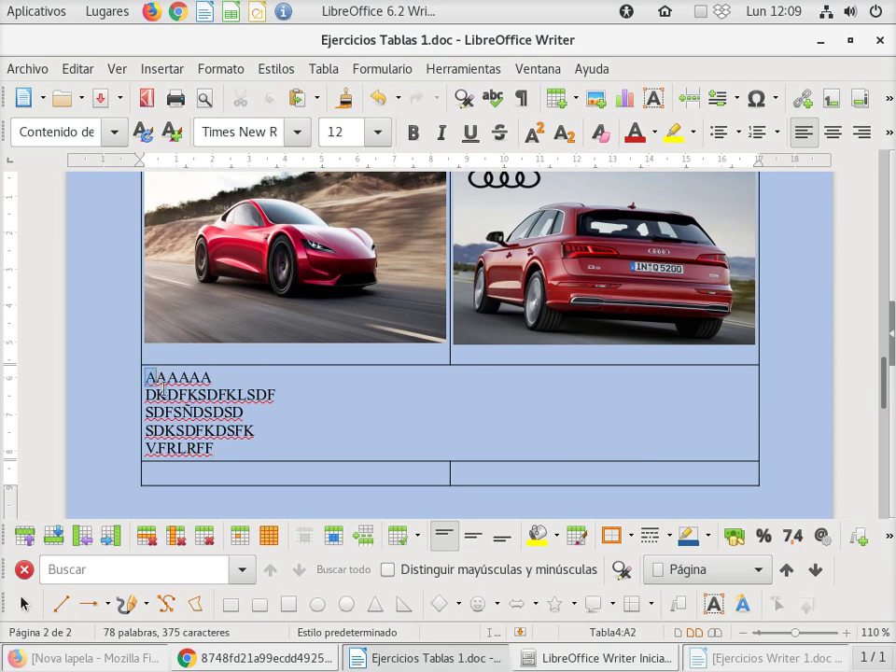
- Centre all five placeholder lines in the merged row and make them bold
drag(146, 376, 240, 444)
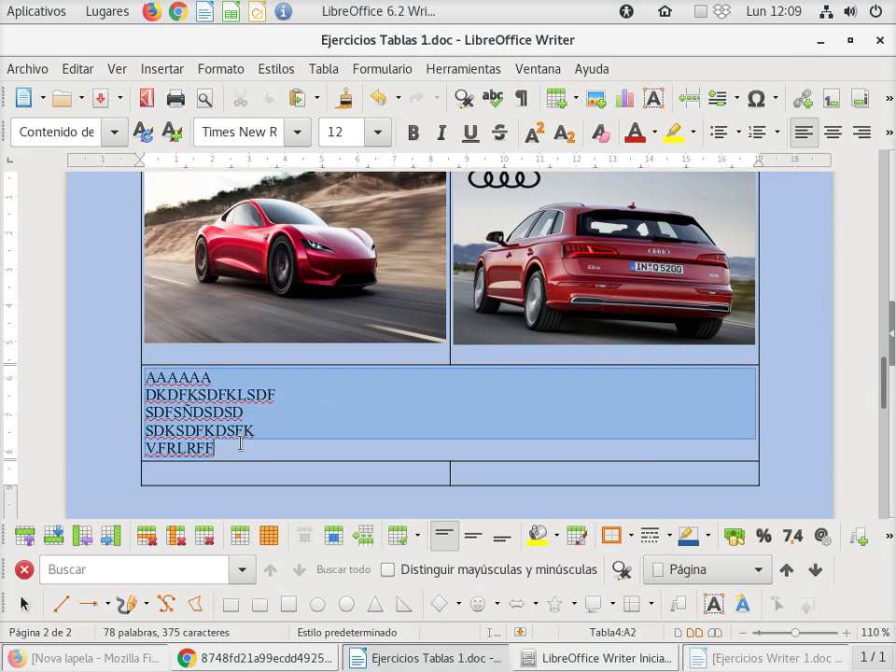
click(833, 132)
click(413, 132)
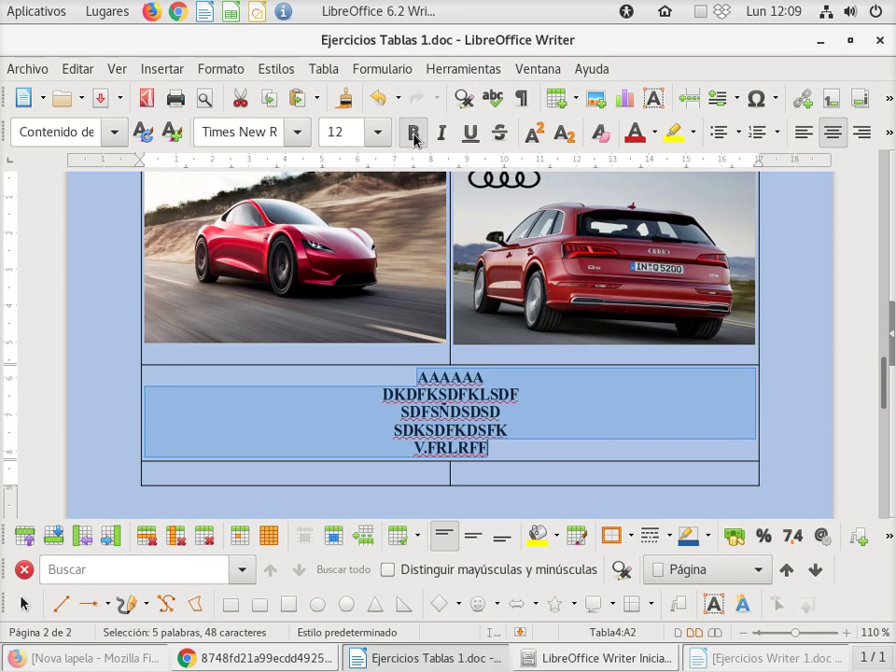
- Check the sample flyer in Ejercicios Writer 1.doc, return to Ejercicios Tablas 1.doc and replace the line V.FRLRFF with the price 19.900 €
click(739, 660)
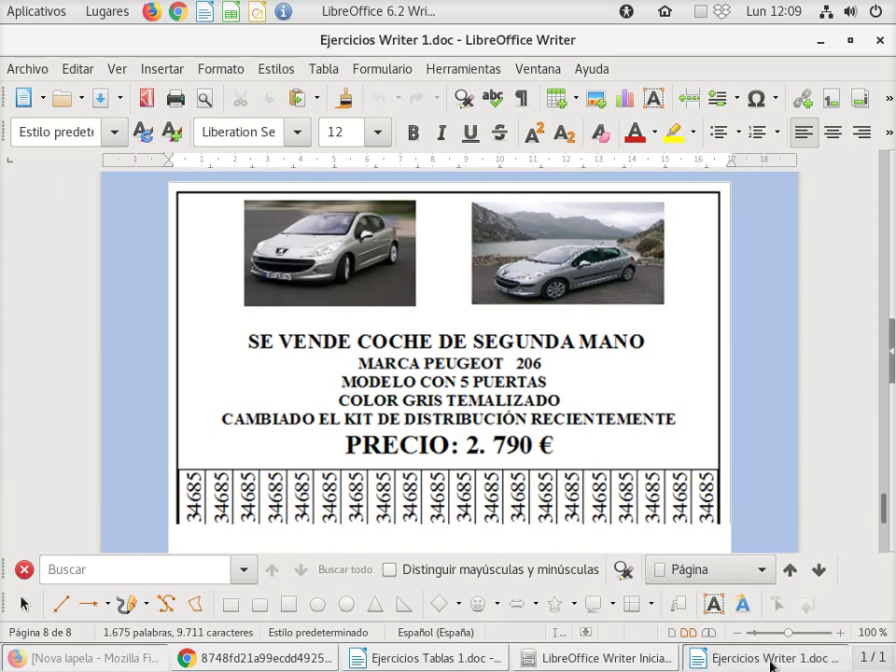
click(770, 664)
click(418, 446)
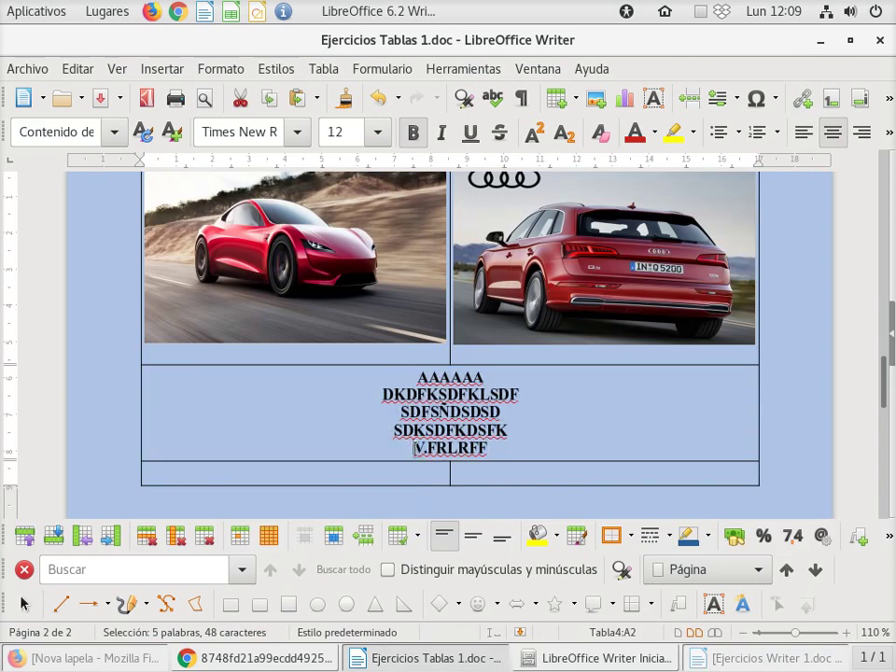
drag(418, 446, 414, 448)
double_click(419, 448)
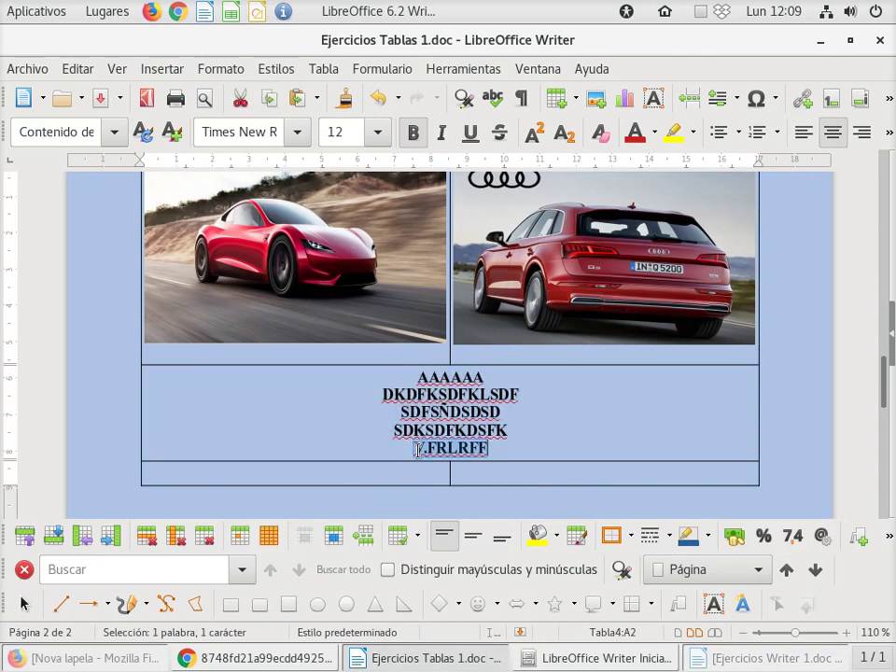
text(19)
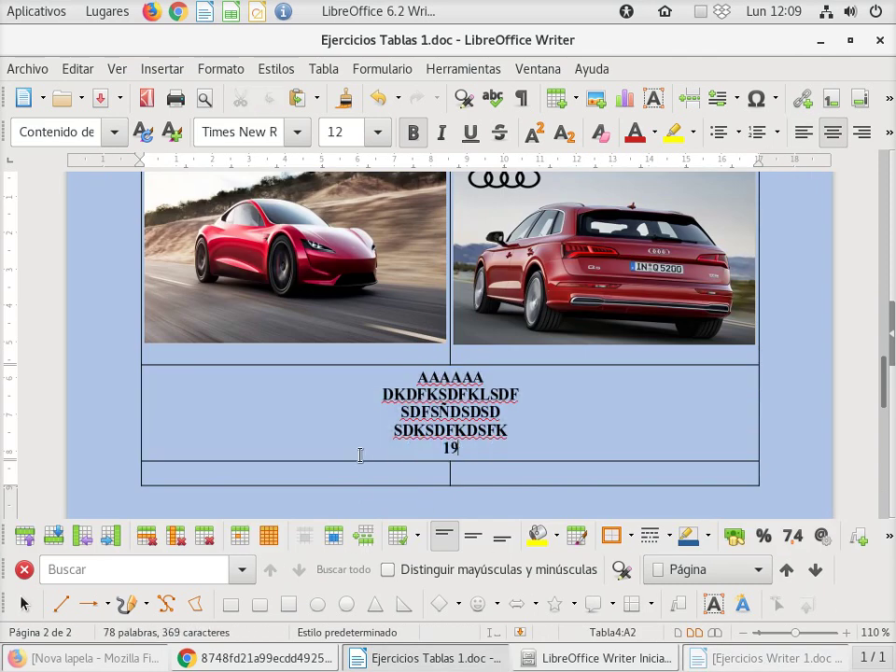
text(.900 €€)
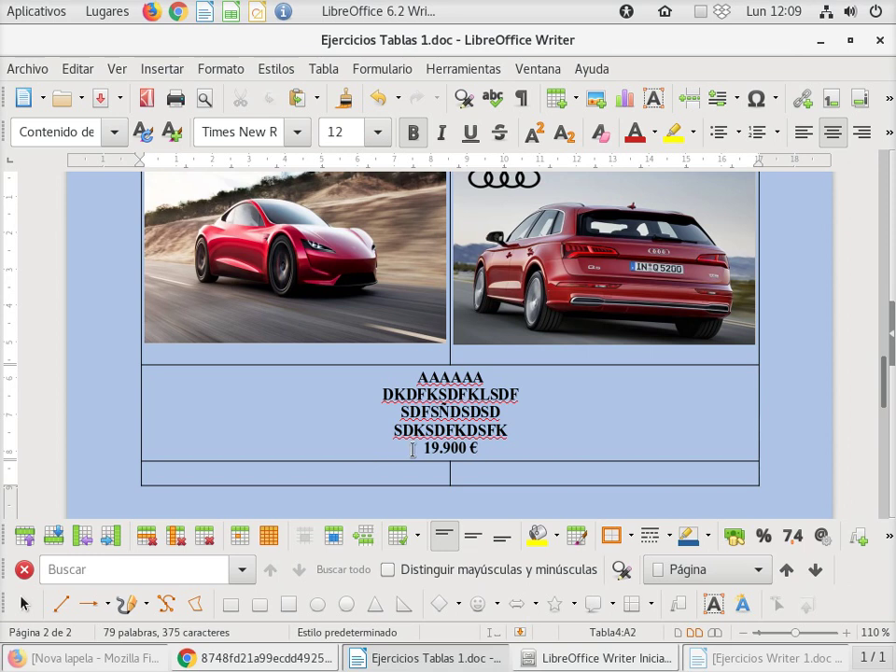
- Set the font size of the 19.900 € price line to 16 and deselect it
drag(420, 448, 479, 448)
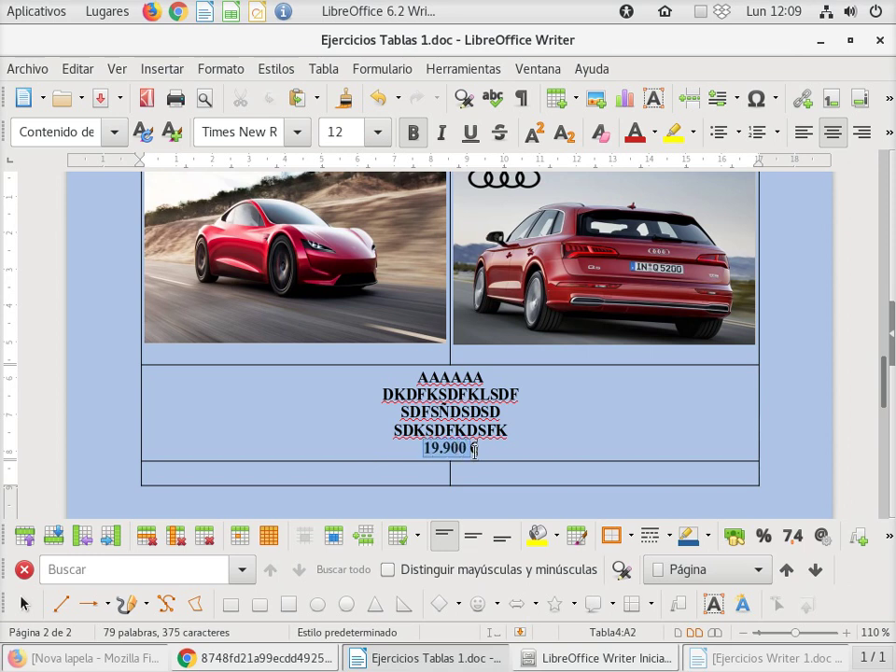
click(378, 131)
key(Escape)
text(16)
key(Return)
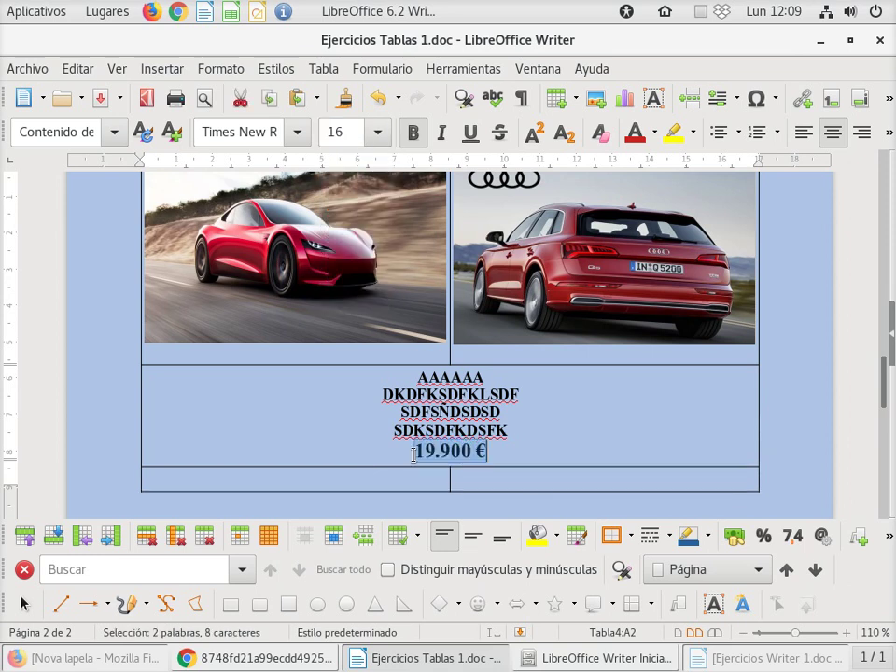
click(530, 450)
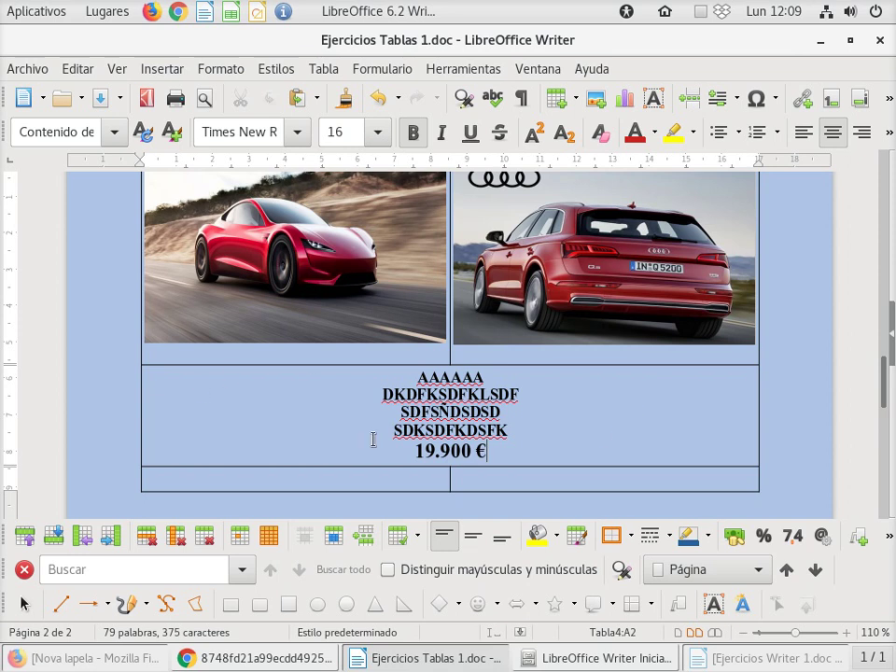
- Check the tear-off strip in the sample flyer, return to Ejercicios Tablas 1.doc and merge the two cells of the table's third row
click(761, 658)
scroll(757, 445, down, 2)
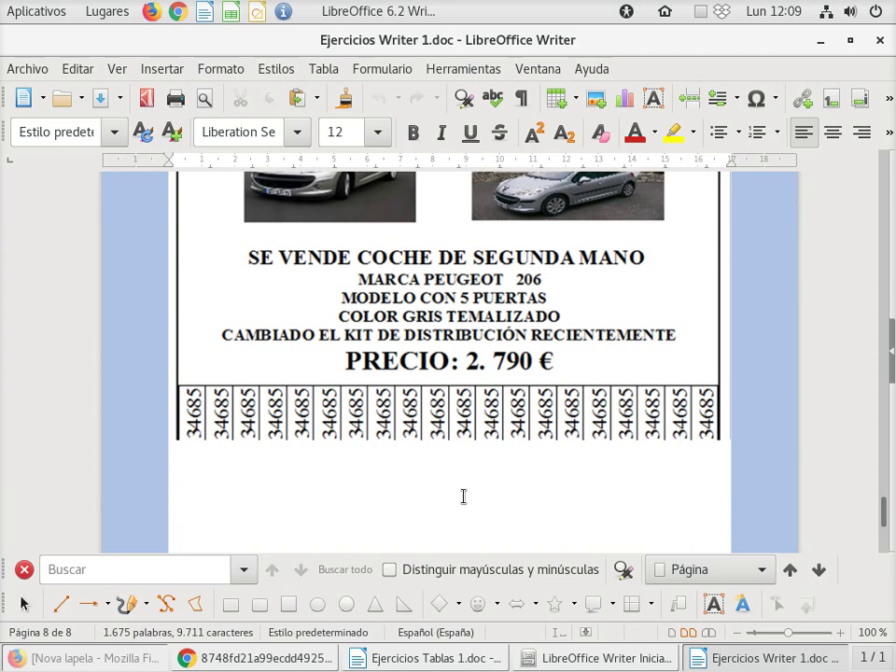
click(808, 663)
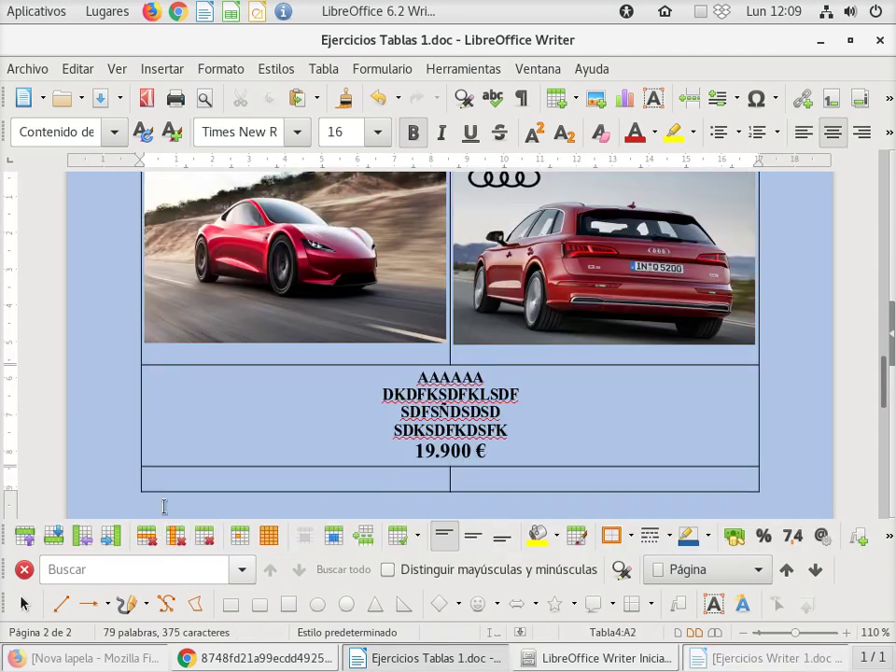
scroll(164, 460, down, 1)
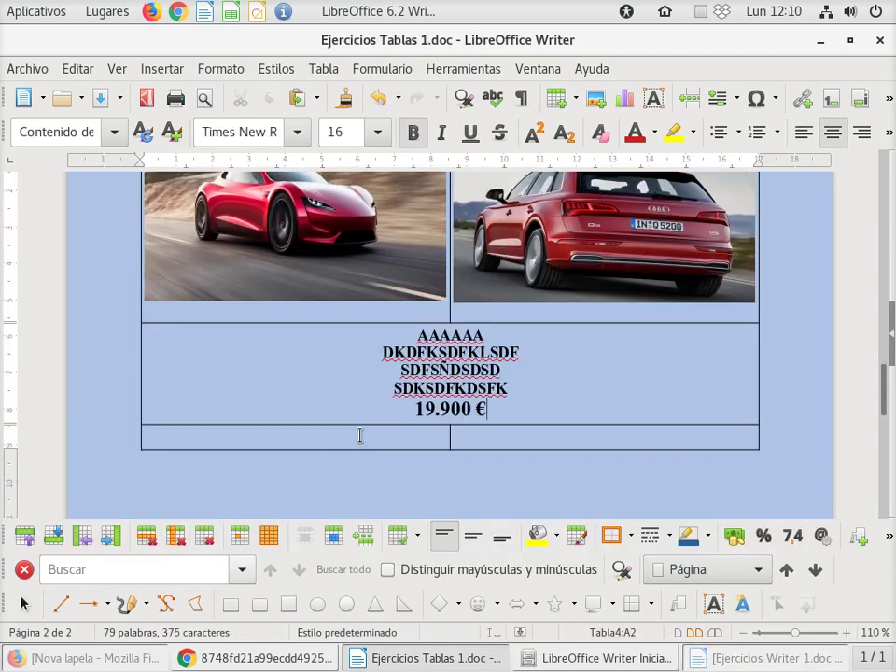
drag(359, 436, 474, 433)
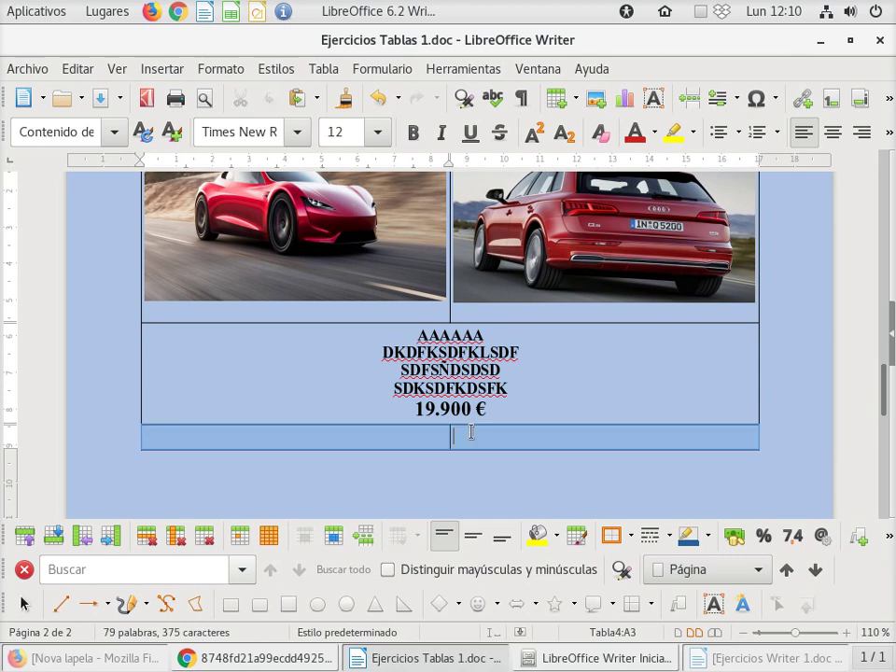
right_click(473, 436)
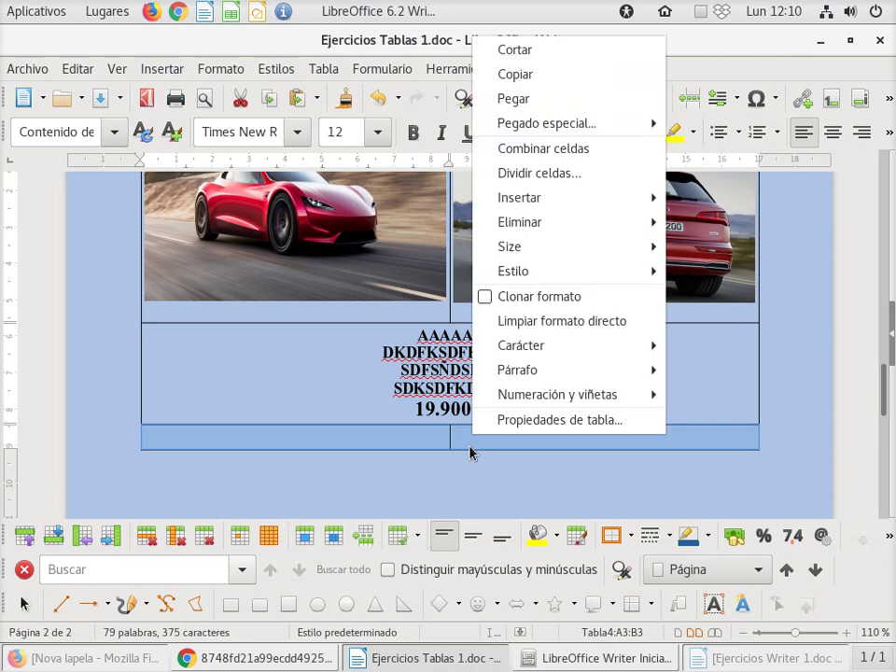
click(527, 155)
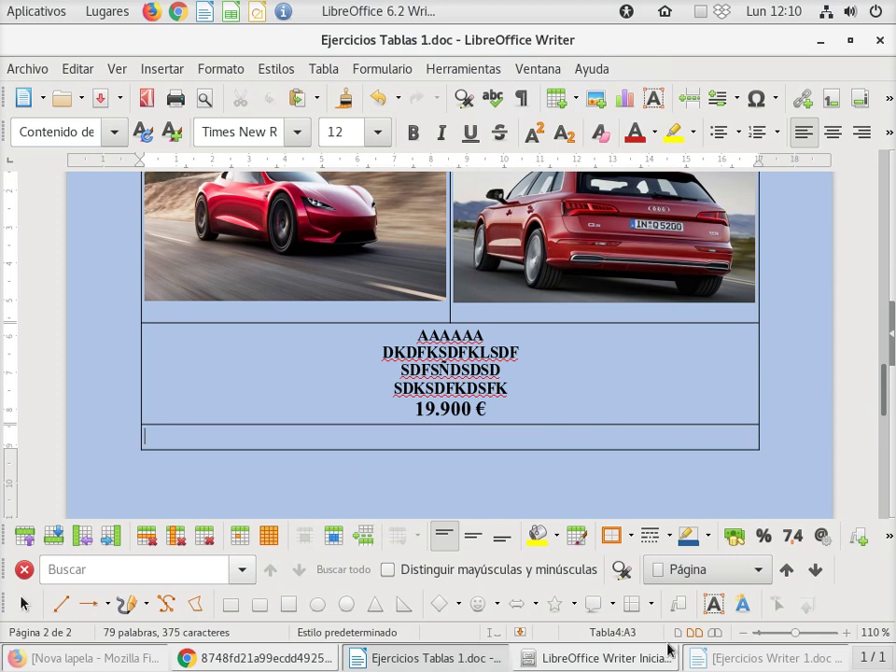
- Compare with the sample flyer's tear-off strip and try splitting the merged third-row cell horizontally into 15
click(716, 663)
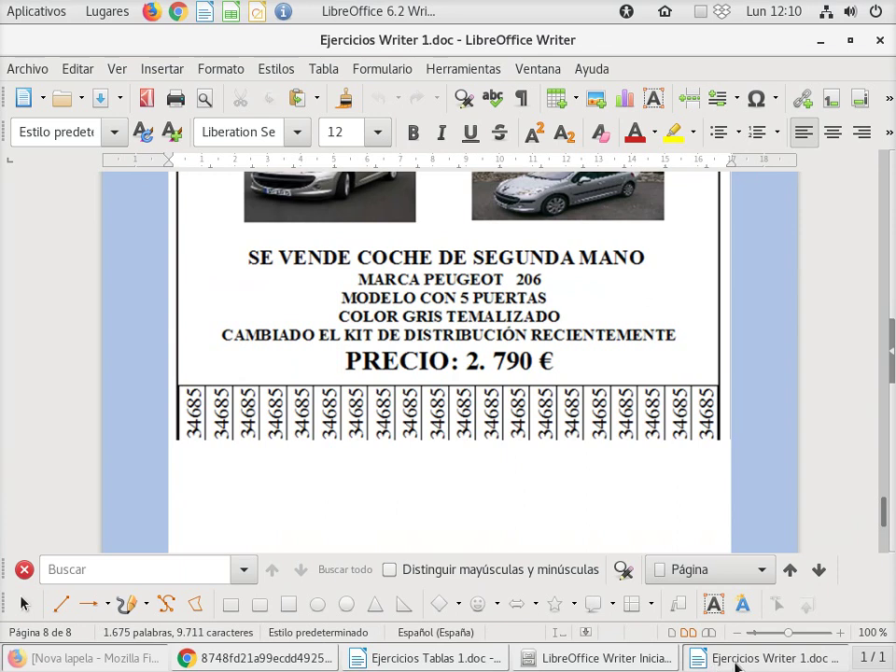
click(744, 664)
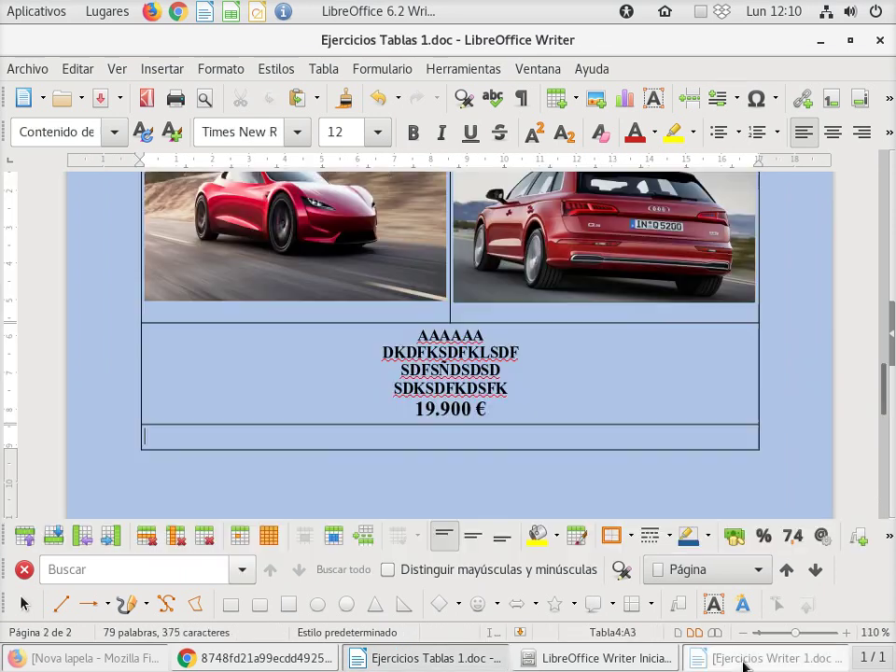
right_click(191, 446)
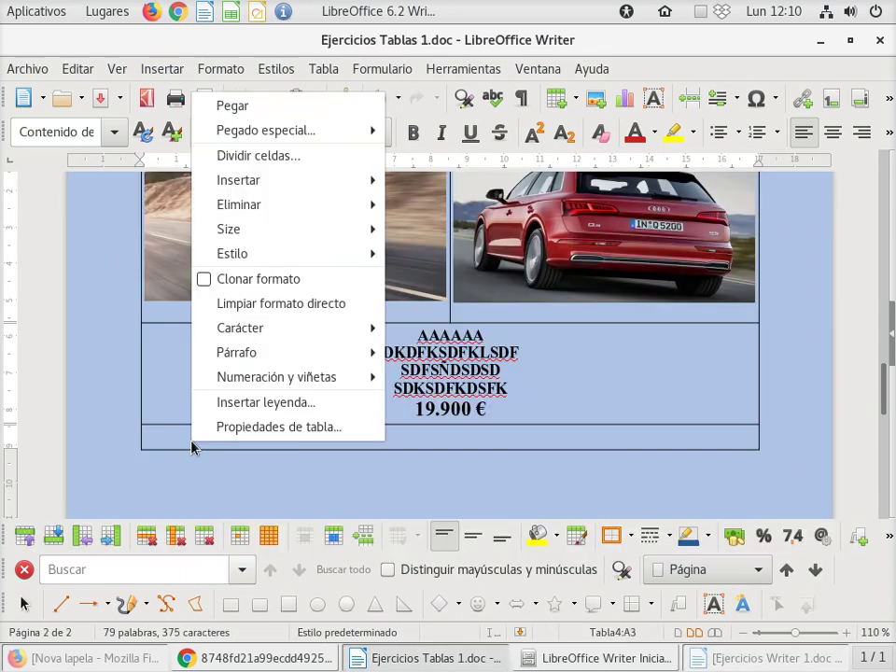
click(340, 156)
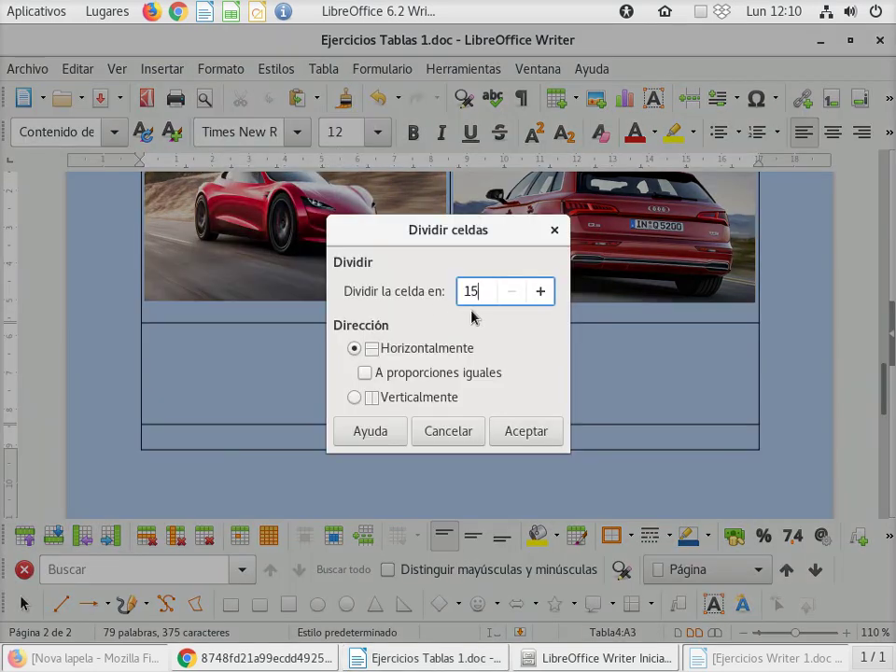
text(15)
click(523, 435)
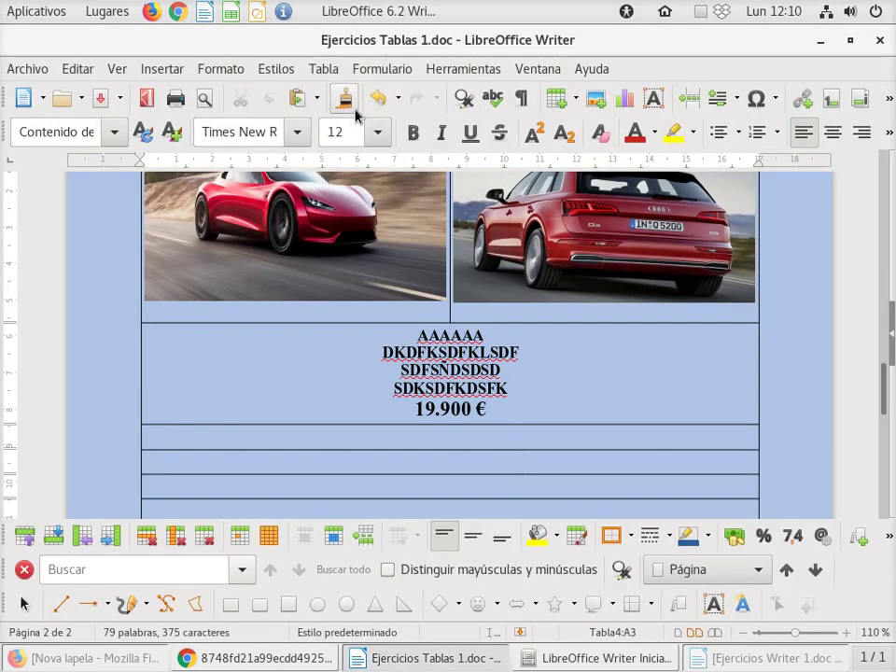
- Undo the horizontal split of the third-row cell
click(375, 99)
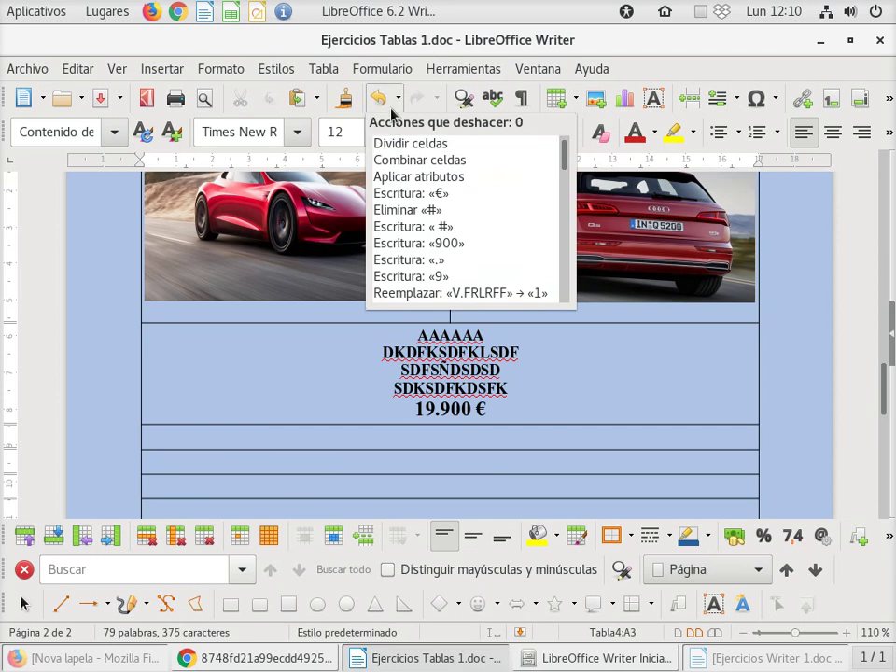
click(384, 100)
click(384, 99)
- Split the merged third-row cell vertically into 15 cells
right_click(294, 444)
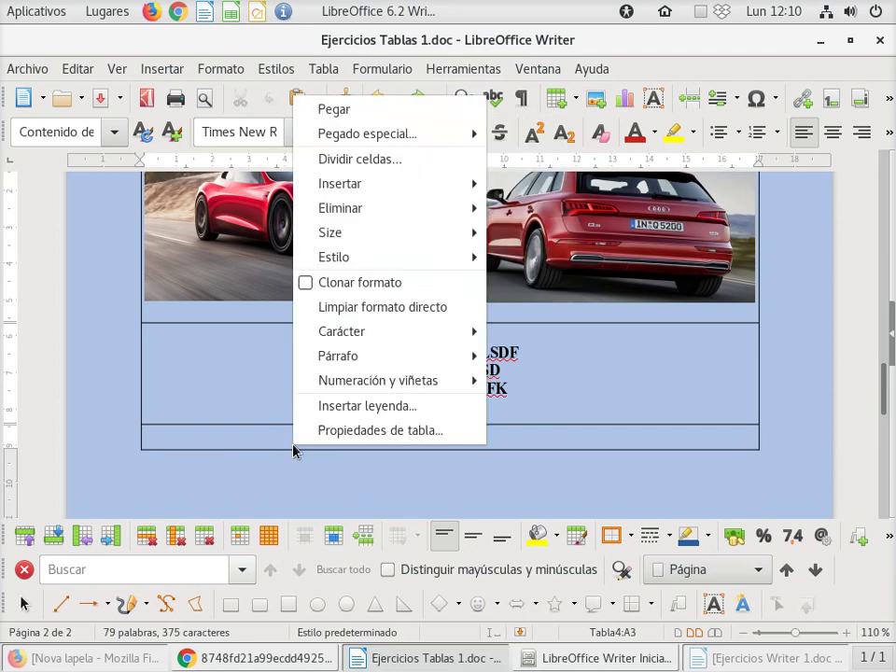
click(367, 162)
text(15)
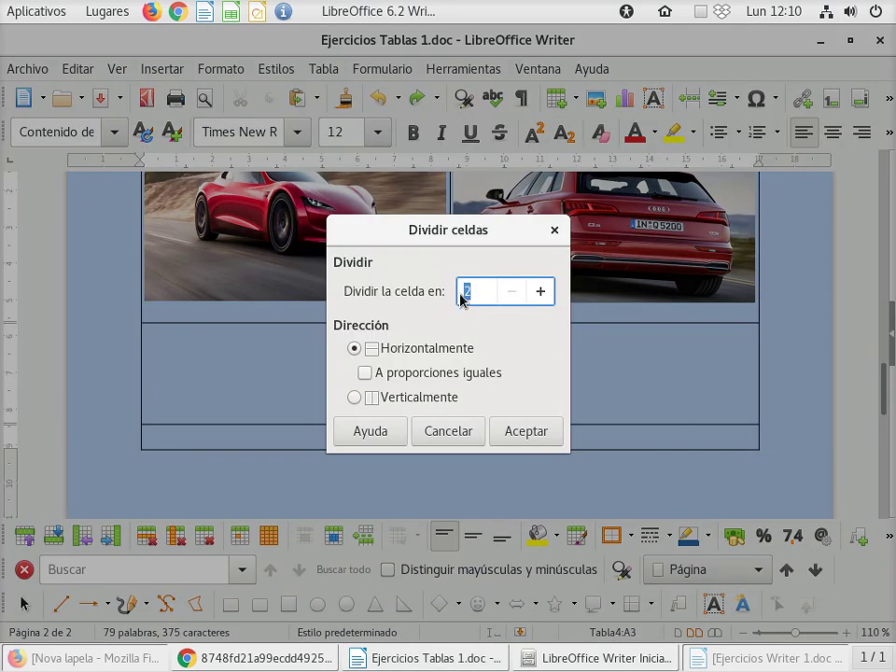
click(353, 397)
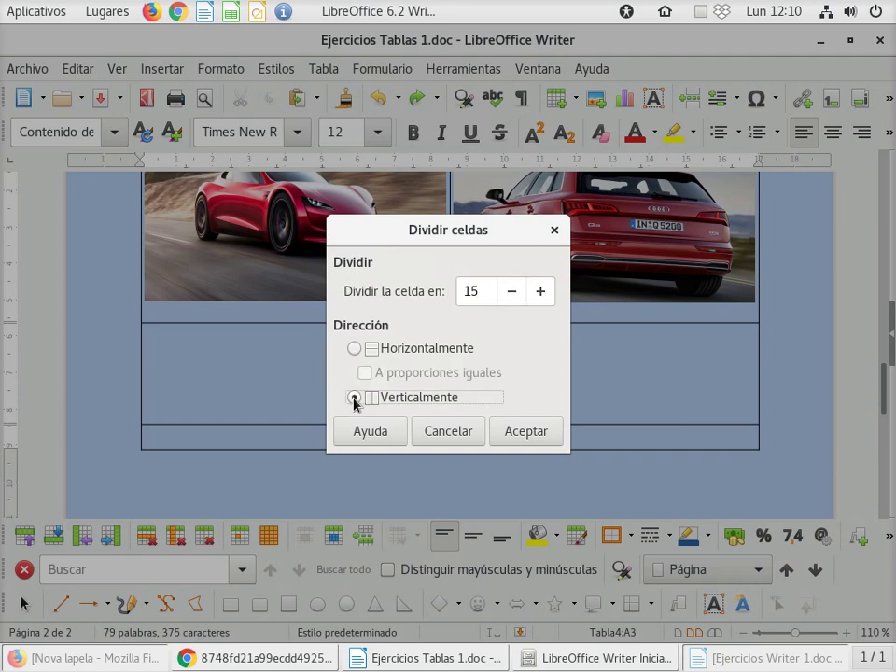
click(554, 435)
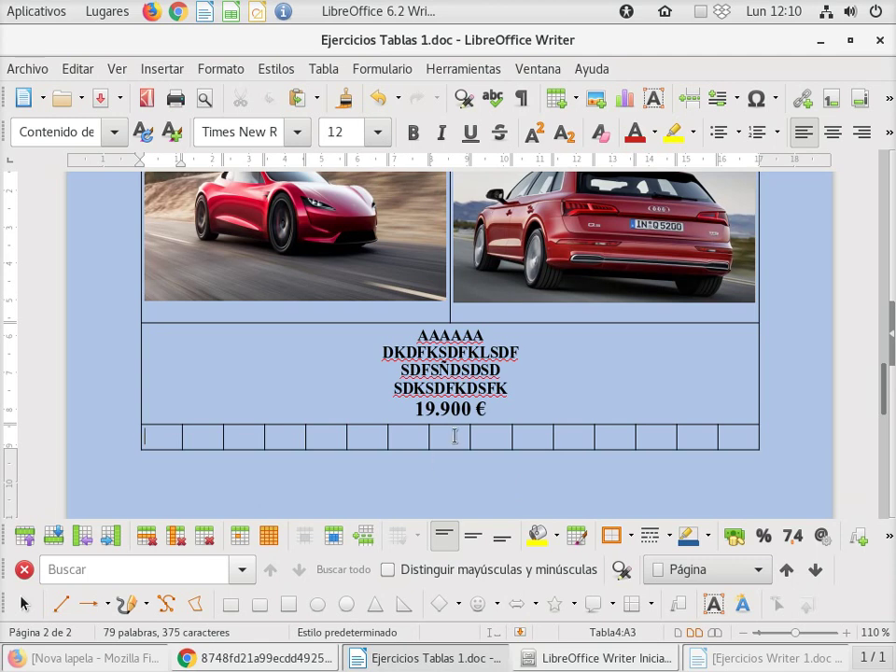
- Compare the number of cells with the sample flyer's tear-off strip, return to Ejercicios Tablas 1.doc and undo the vertical split
click(760, 657)
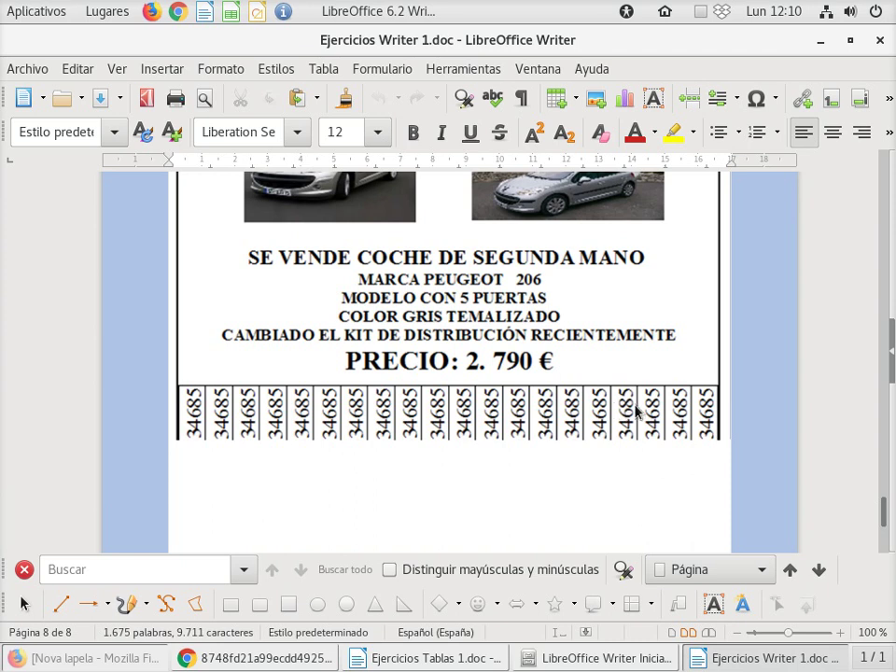
click(731, 659)
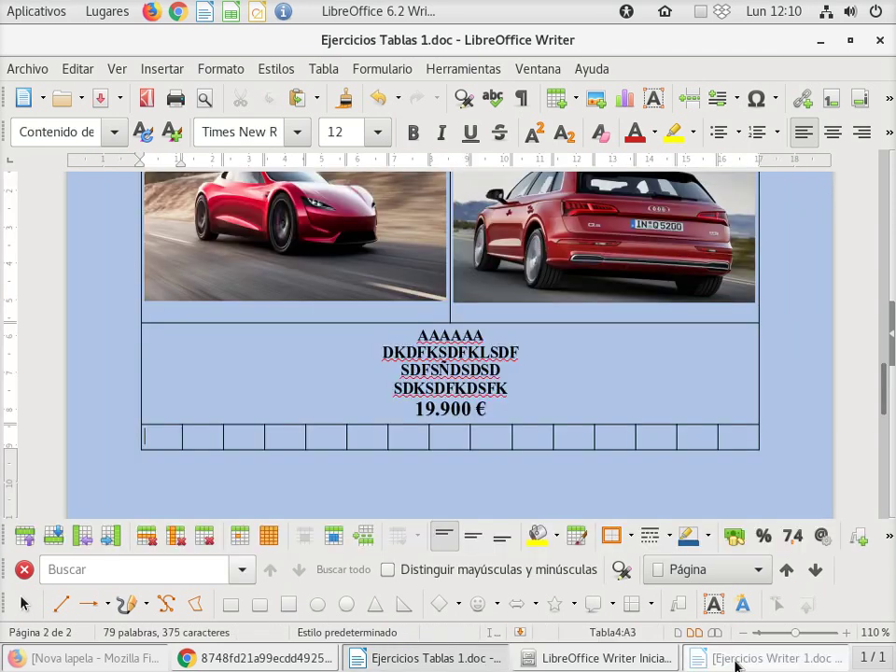
click(378, 97)
- Split the merged third-row cell vertically into 17 cells
right_click(327, 435)
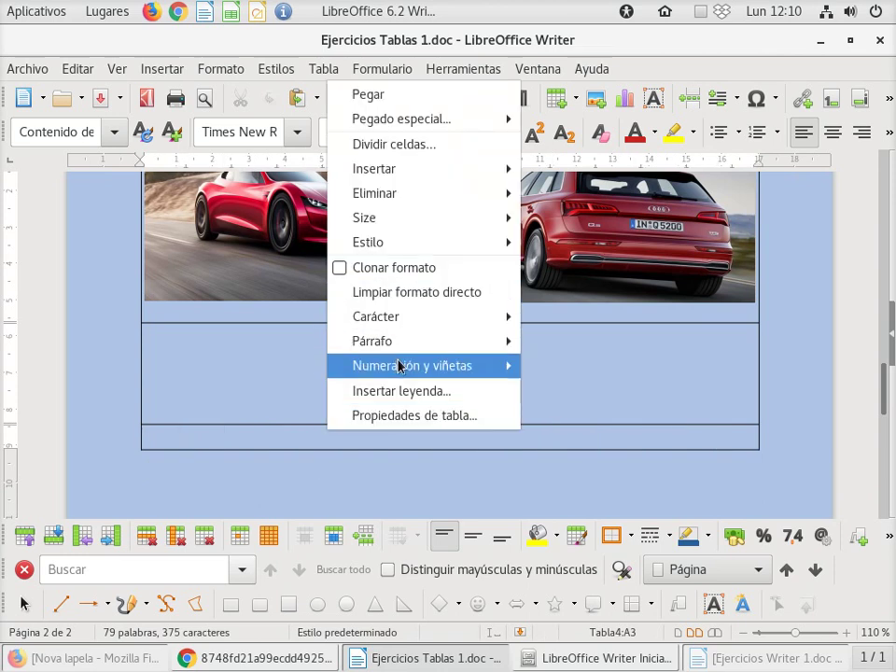
click(392, 144)
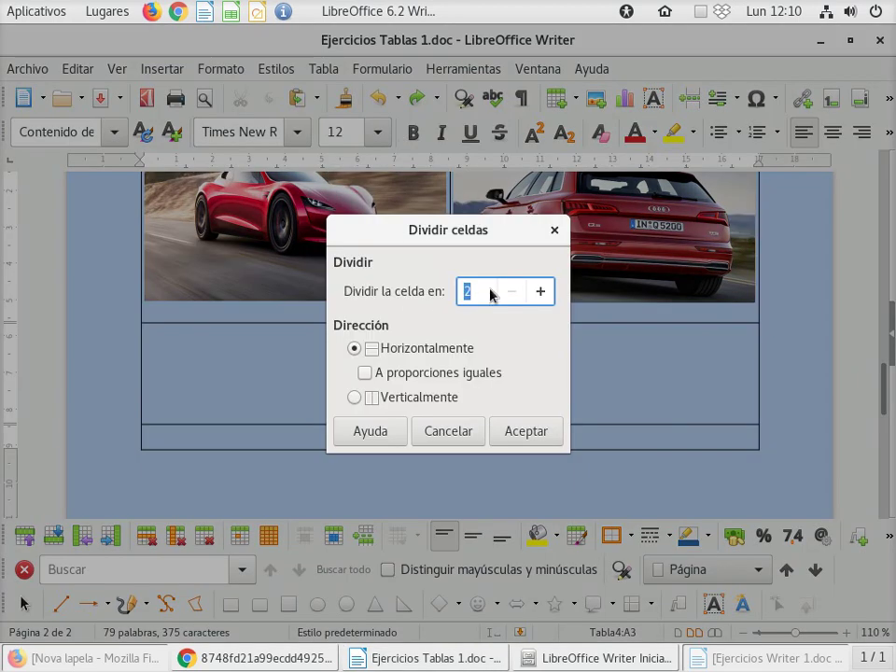
text(1)
click(468, 401)
click(522, 428)
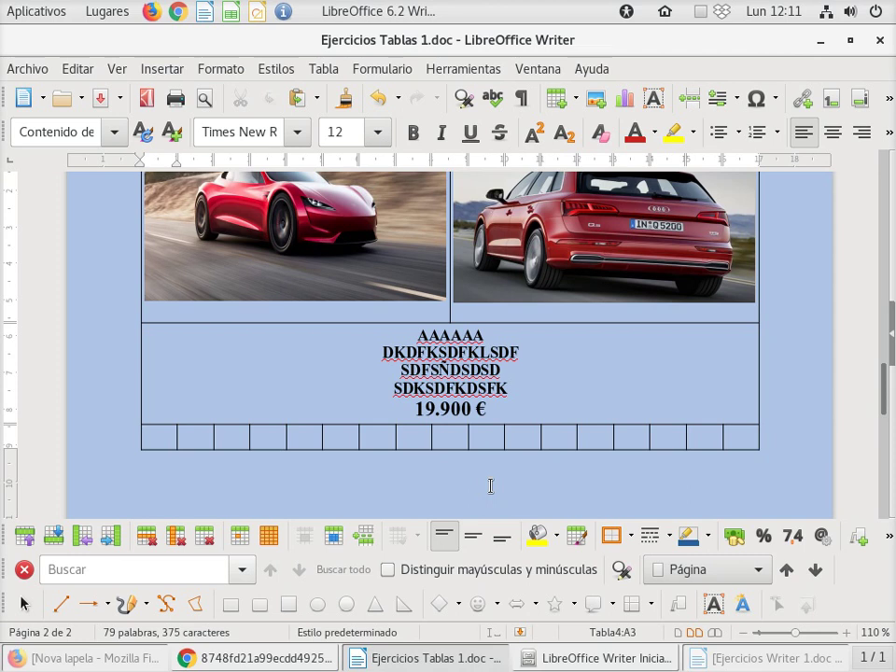
- Consult the tear-off strip in Ejercicios Writer 1.doc, then enter the phone number in the third row's first cell of Ejercicios Tablas 1.doc
click(736, 661)
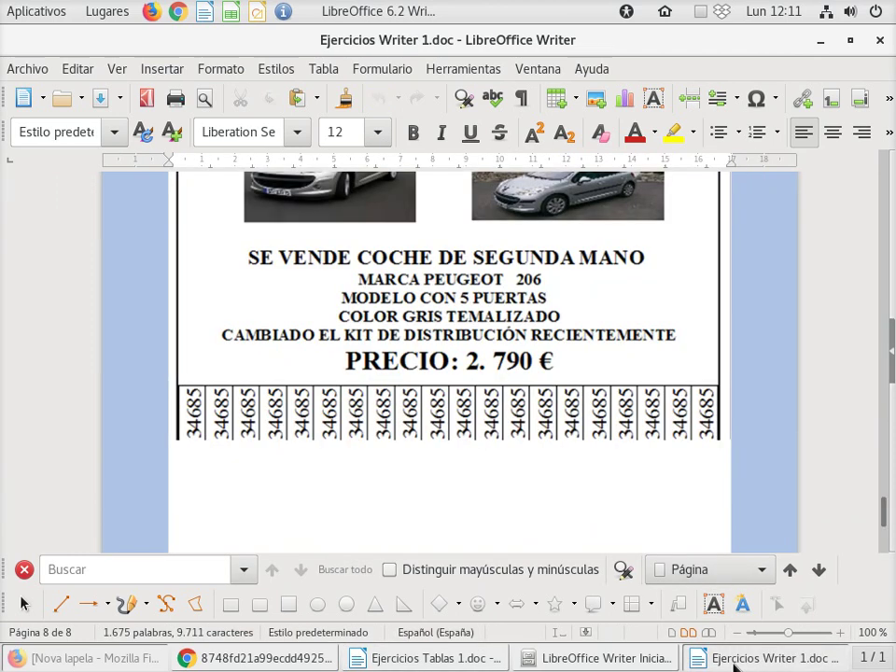
click(736, 663)
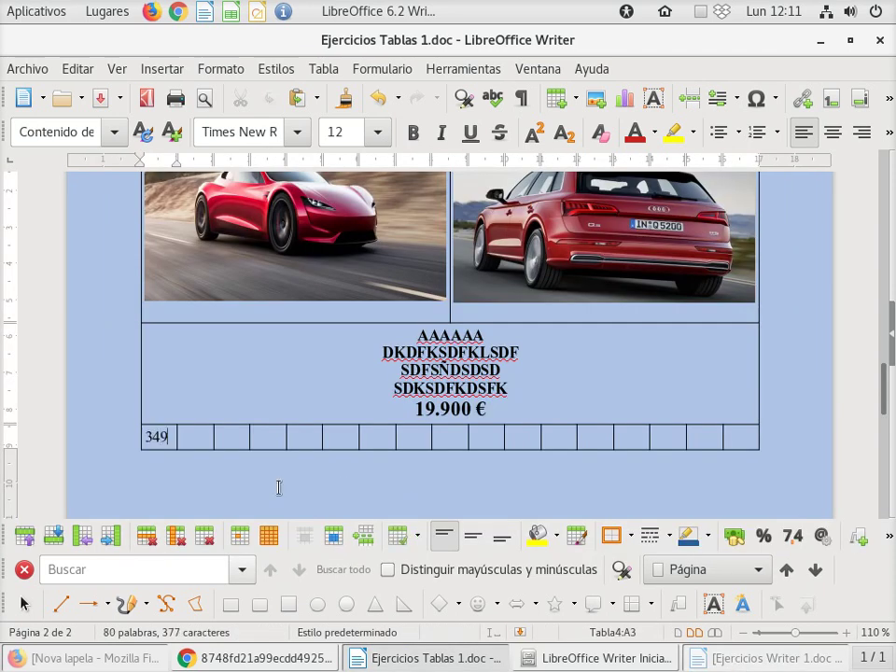
key(Return)
text(68)
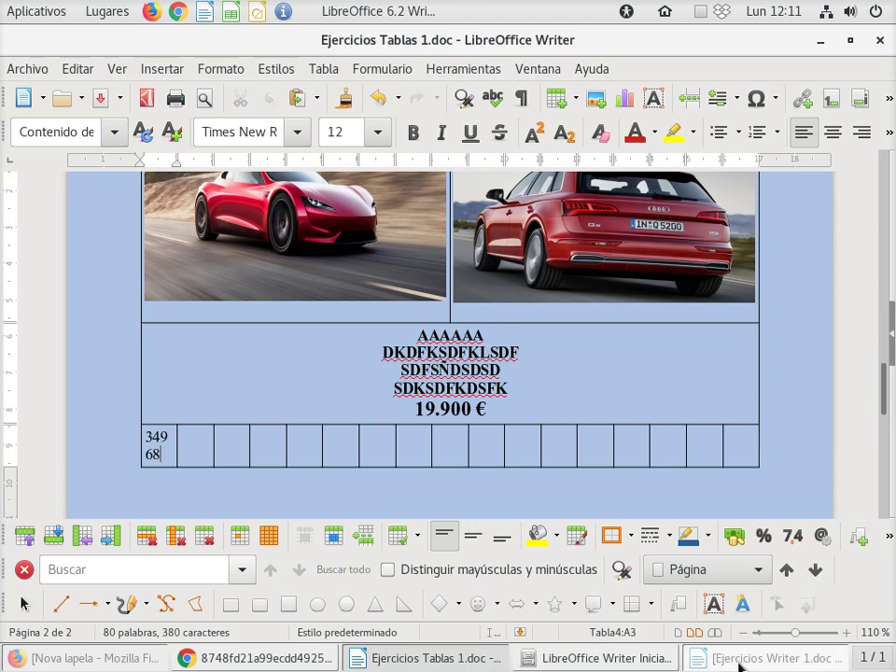
click(737, 663)
click(737, 661)
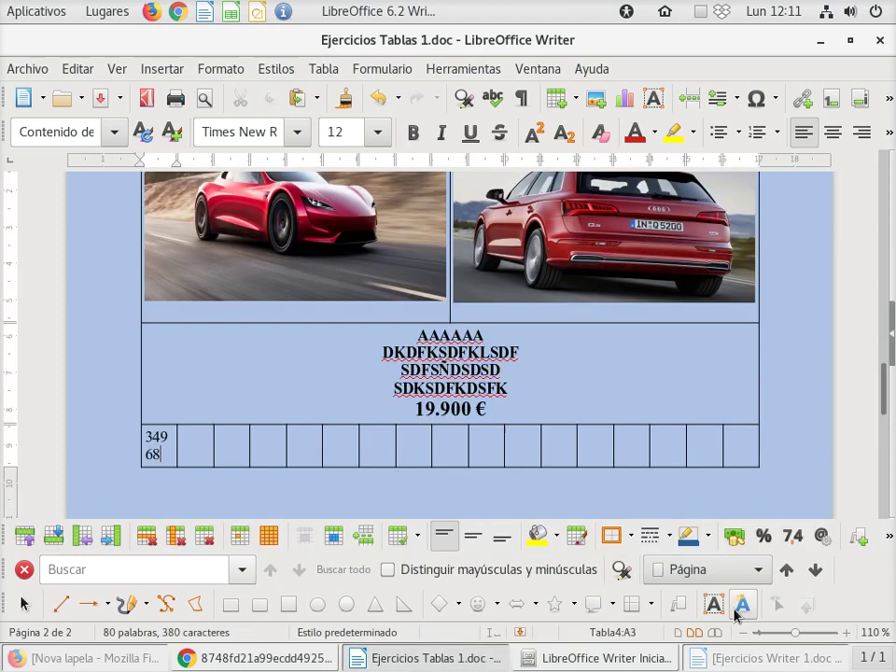
- Set the vertical alignment of the tear-off strip's first cell to Centrado in the table properties
click(138, 437)
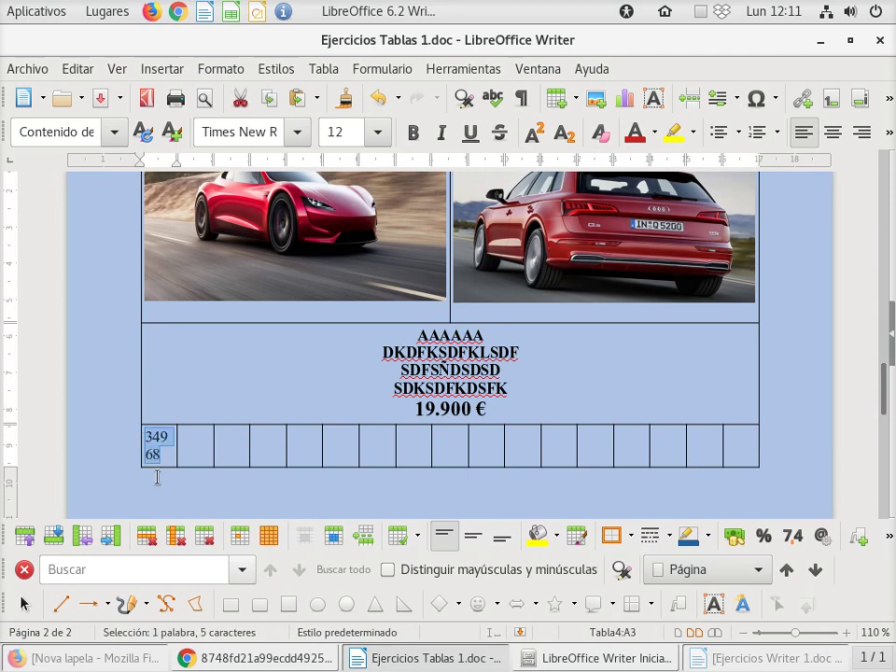
right_click(154, 435)
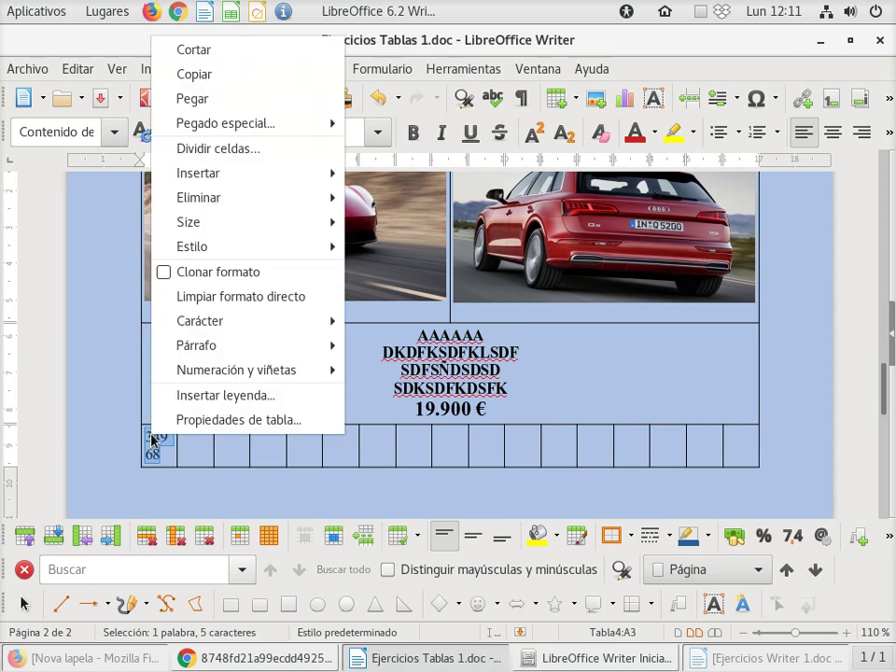
click(226, 421)
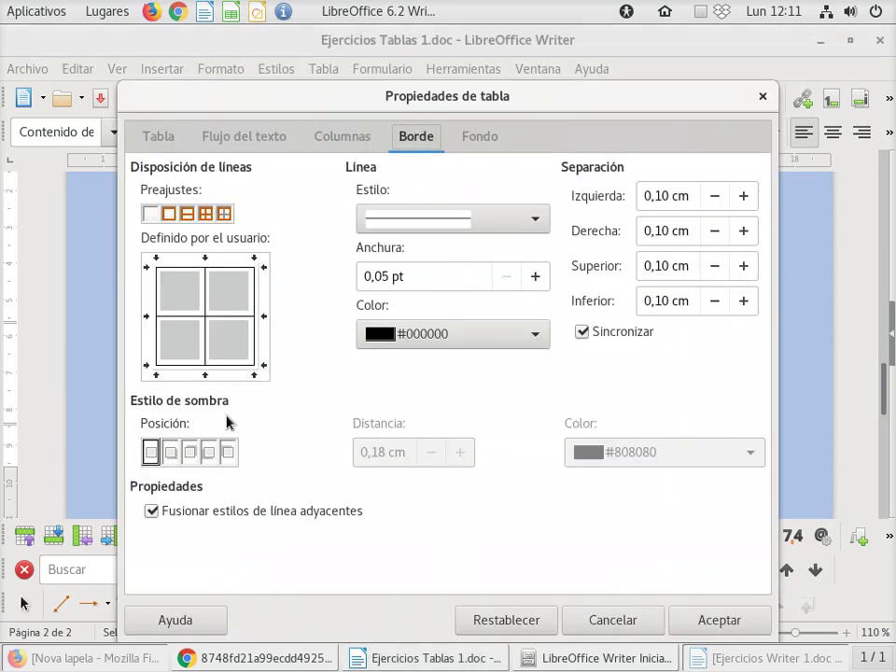
click(236, 138)
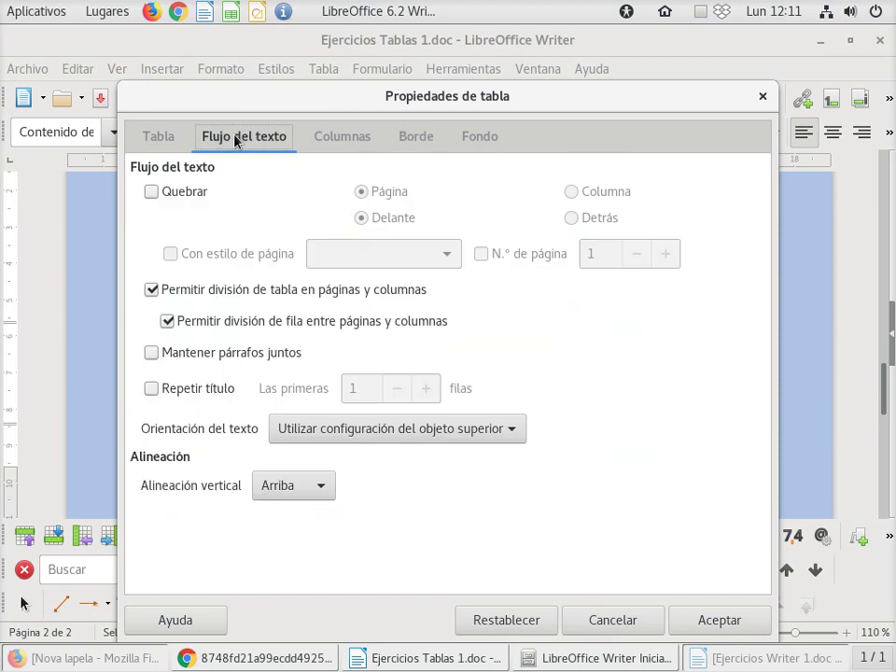
click(152, 140)
click(289, 485)
click(287, 519)
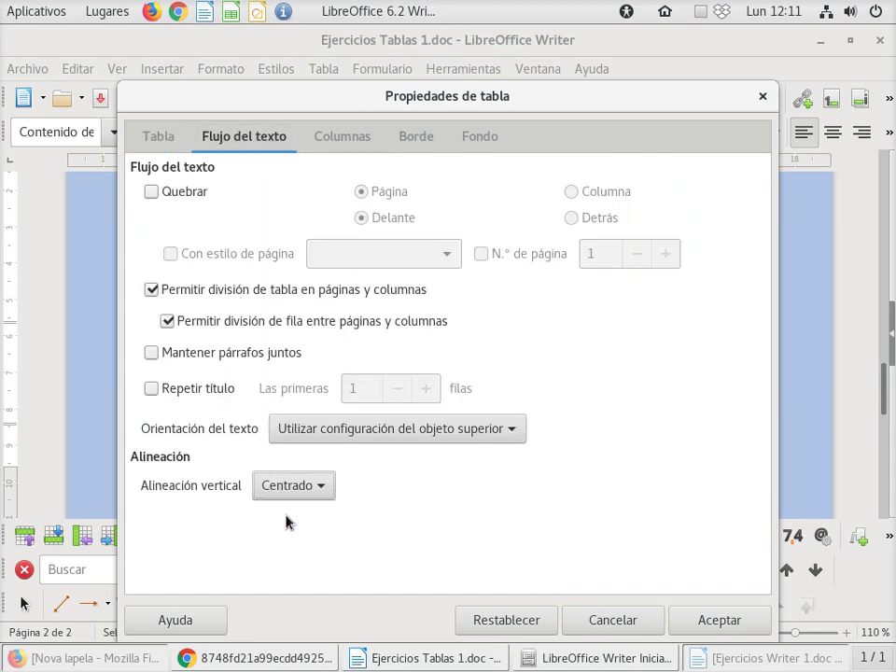
click(742, 619)
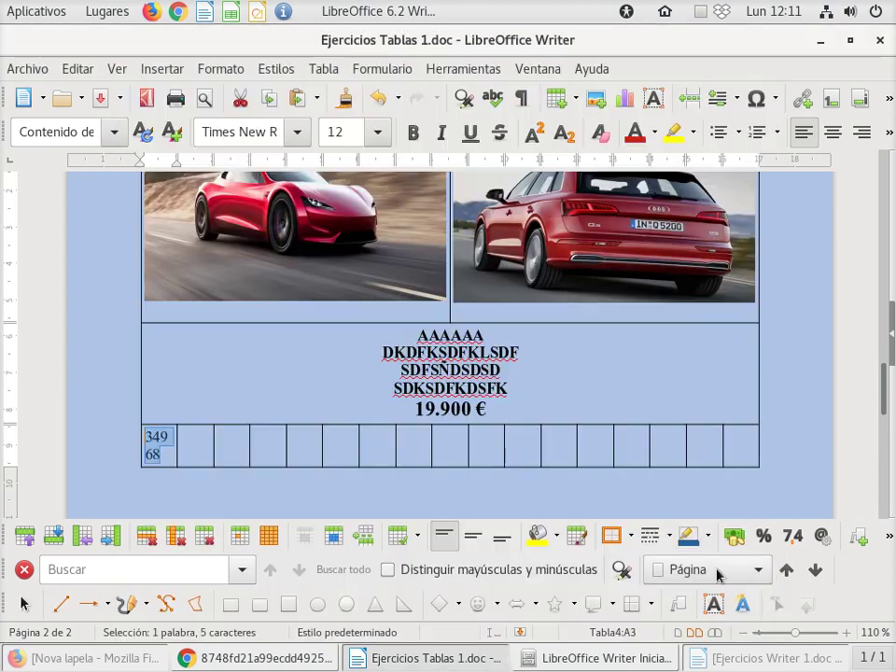
click(223, 70)
mouse_move(226, 67)
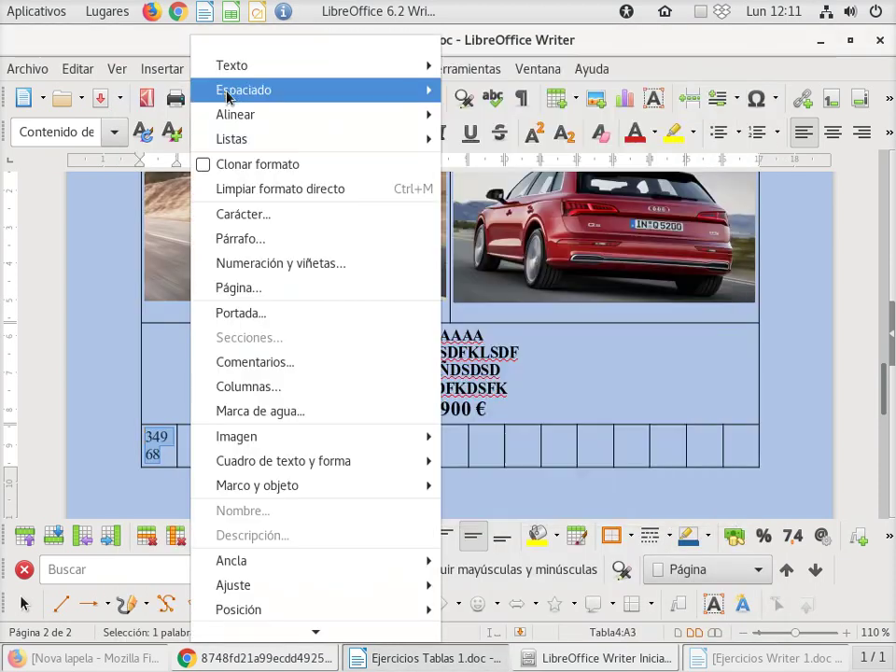
click(265, 221)
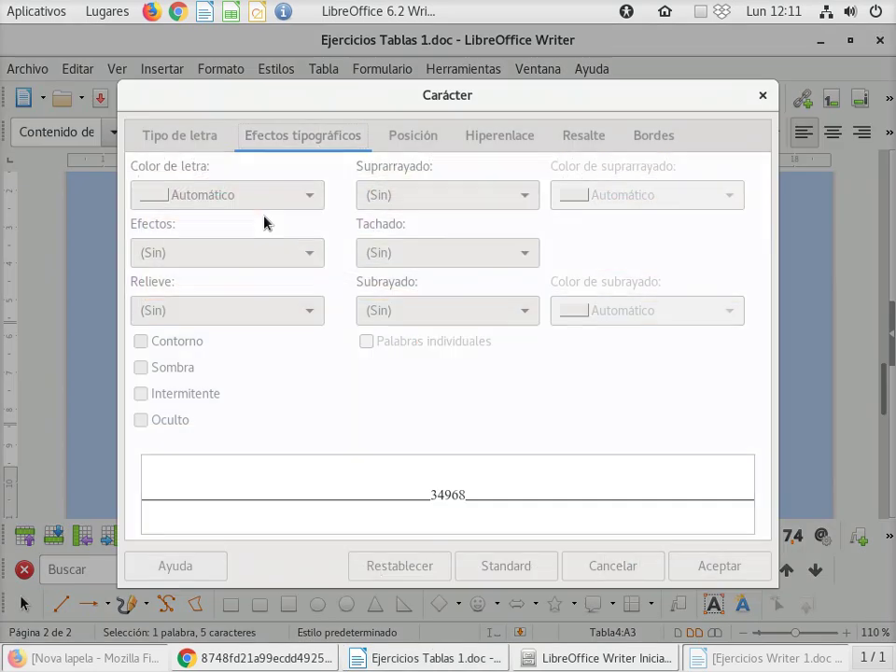
click(180, 137)
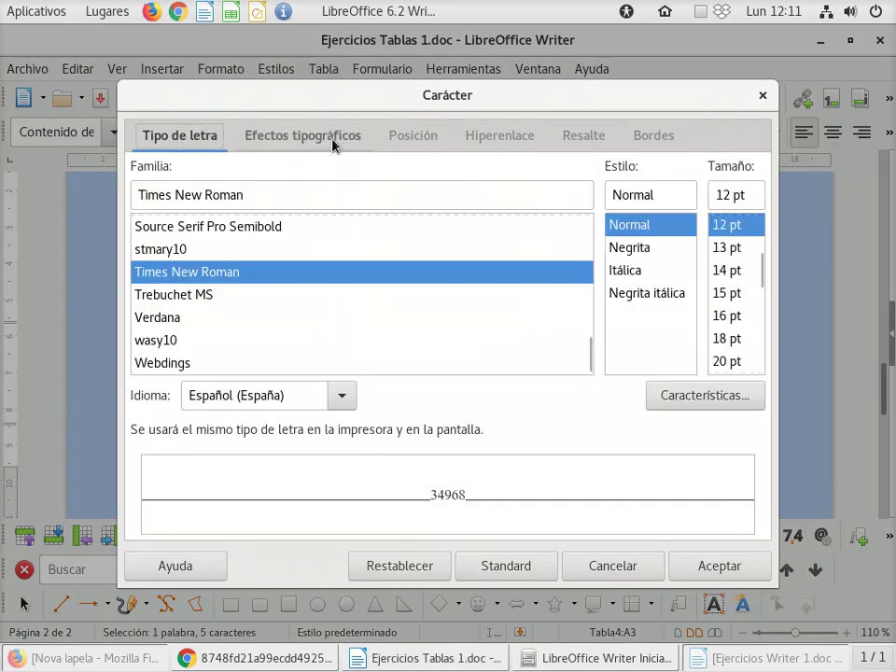
click(407, 139)
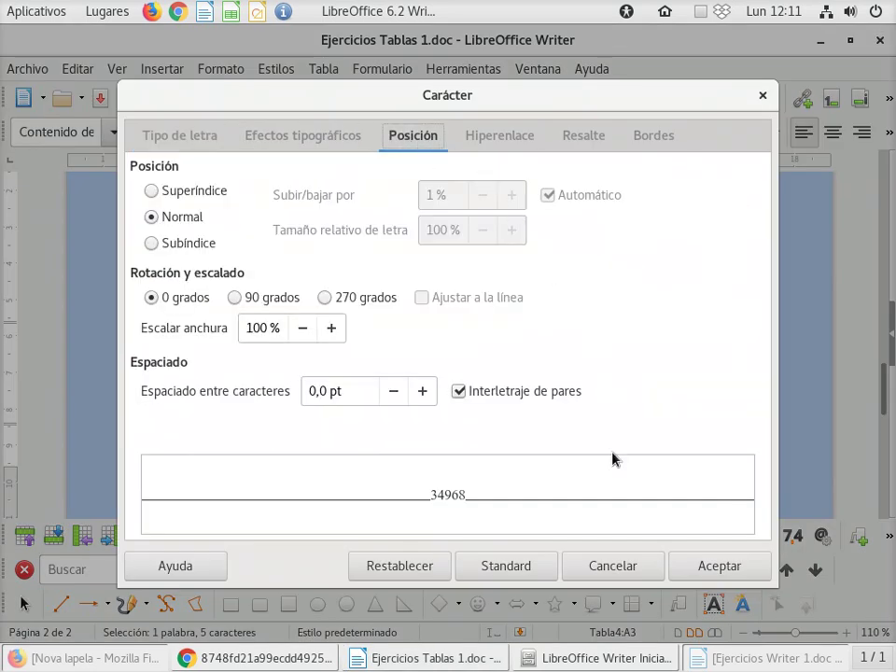
click(611, 565)
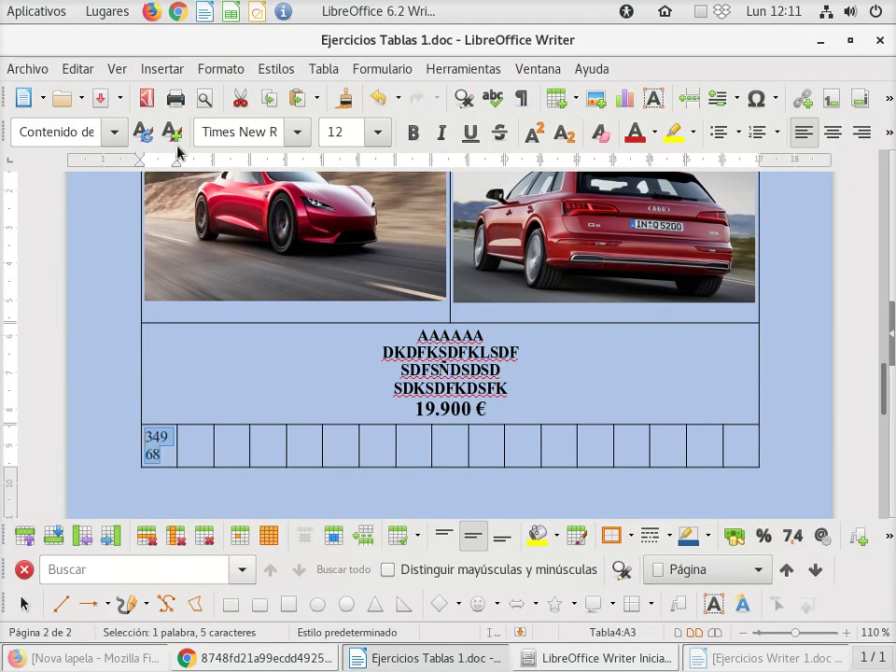
- Rotate the phone number in the tear-off strip's first cell by 90 degrees in its character position settings
click(208, 71)
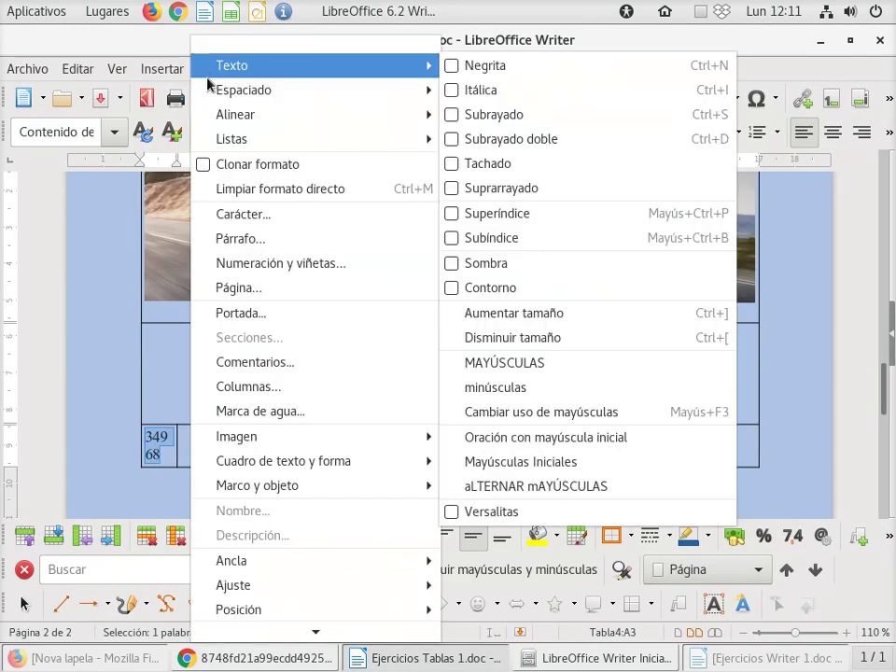
click(305, 217)
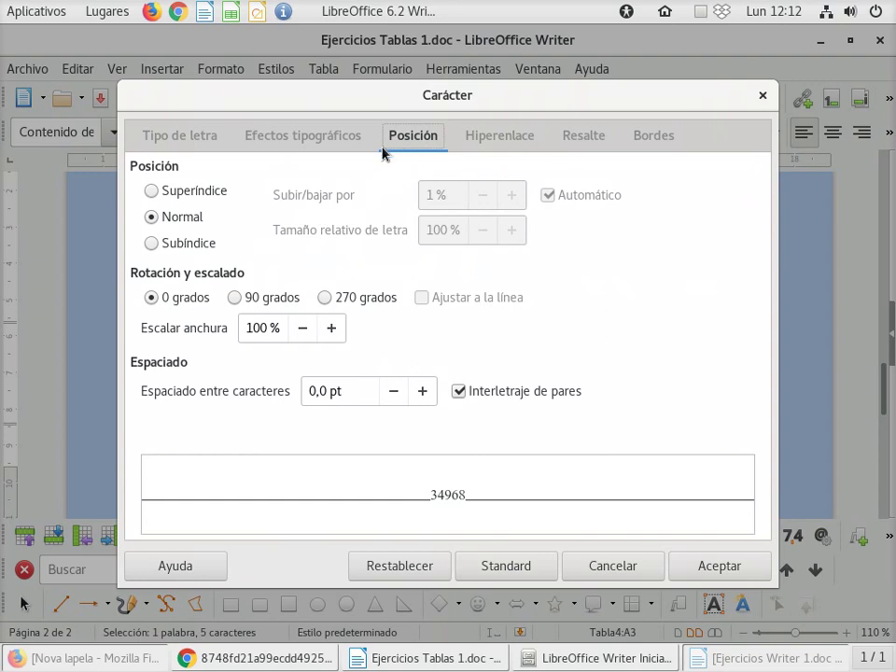
click(234, 298)
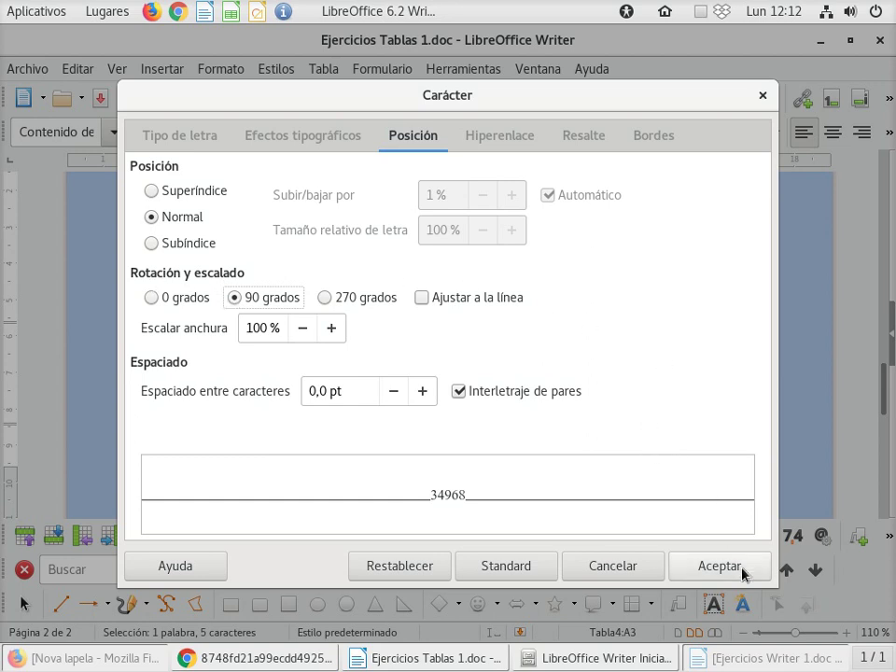
click(742, 571)
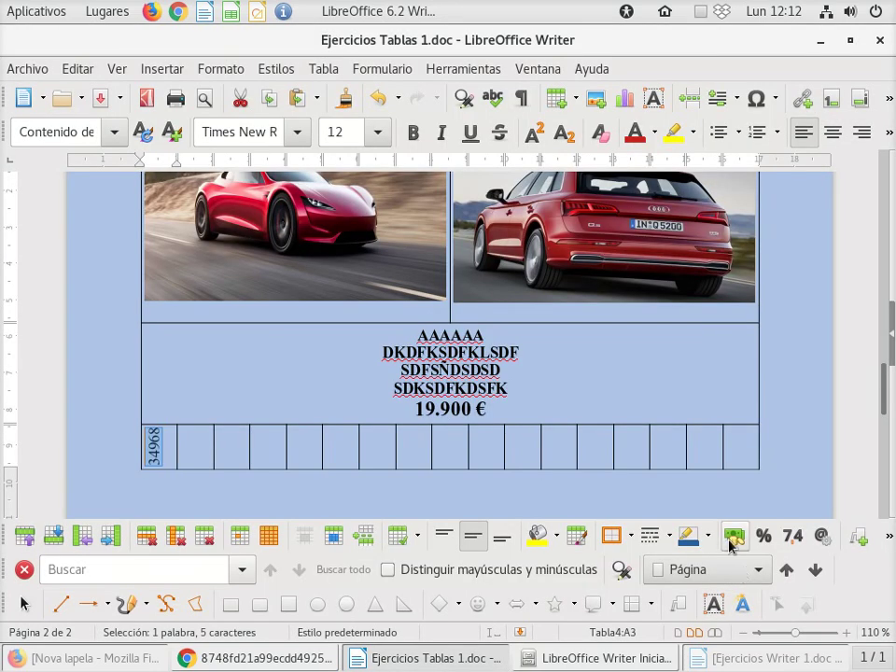
- Copy the rotated phone number from the first cell and paste it into the other 16 cells of the tear-off strip
right_click(155, 436)
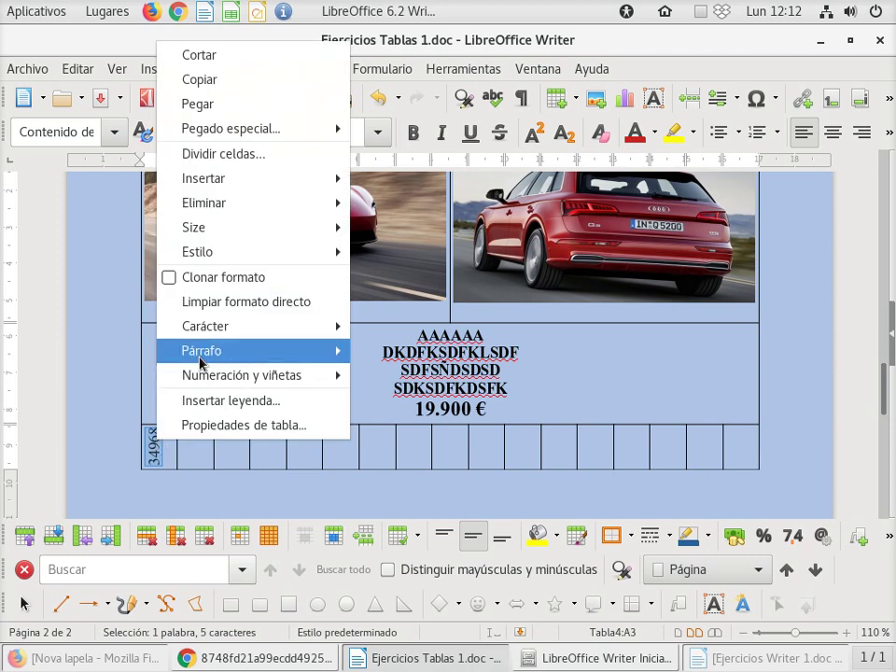
click(242, 82)
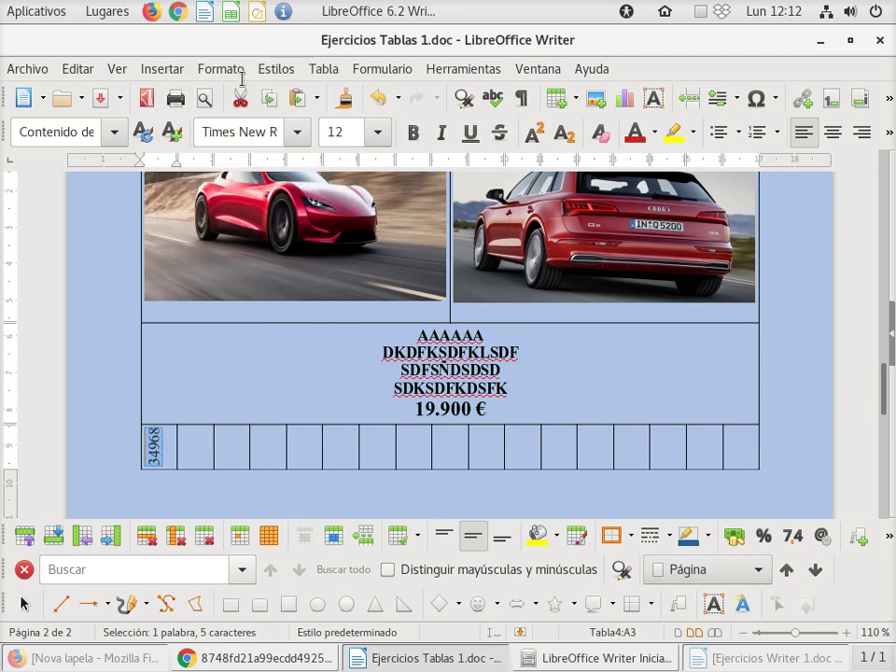
drag(196, 447, 738, 437)
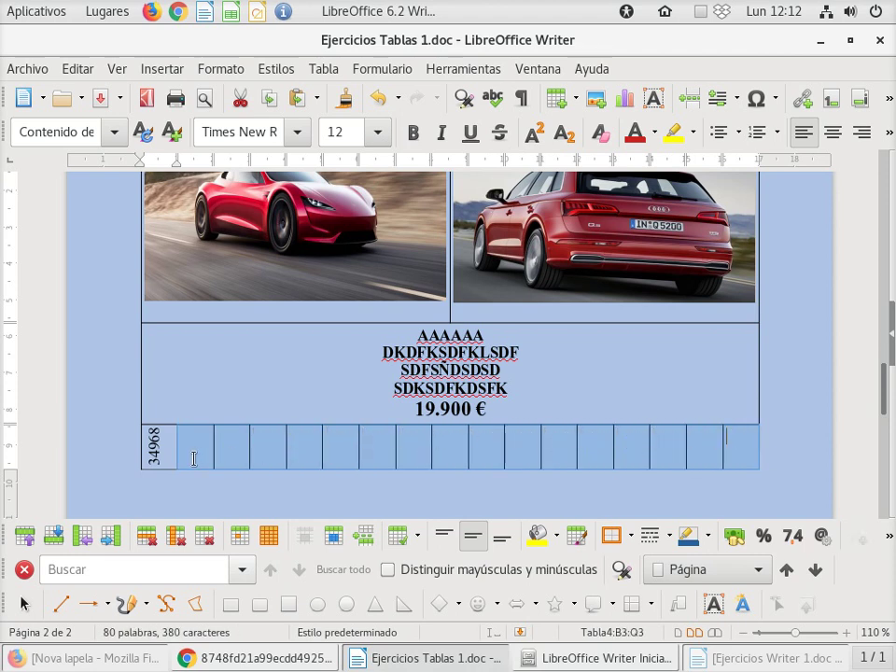
right_click(233, 447)
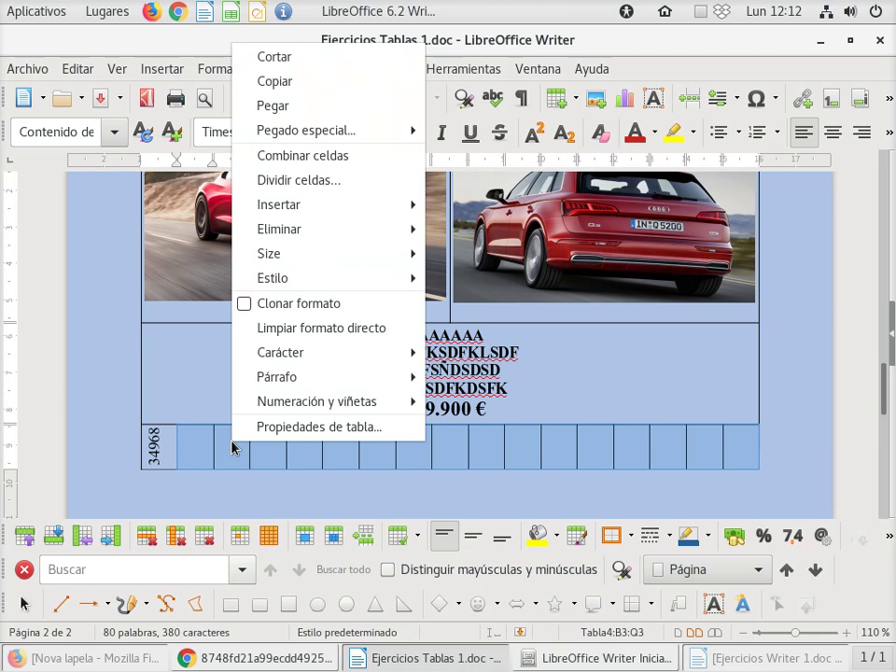
click(286, 108)
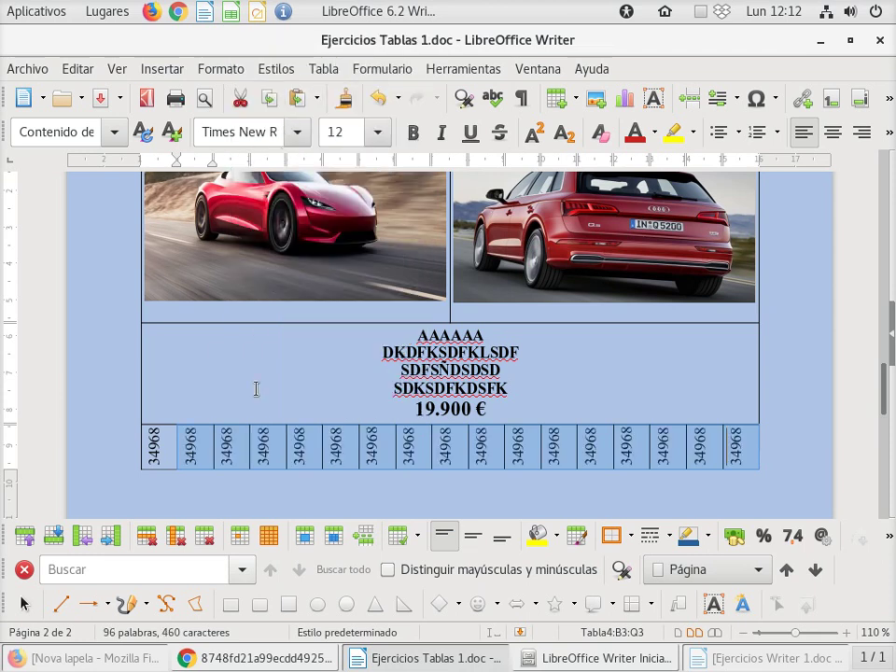
click(307, 392)
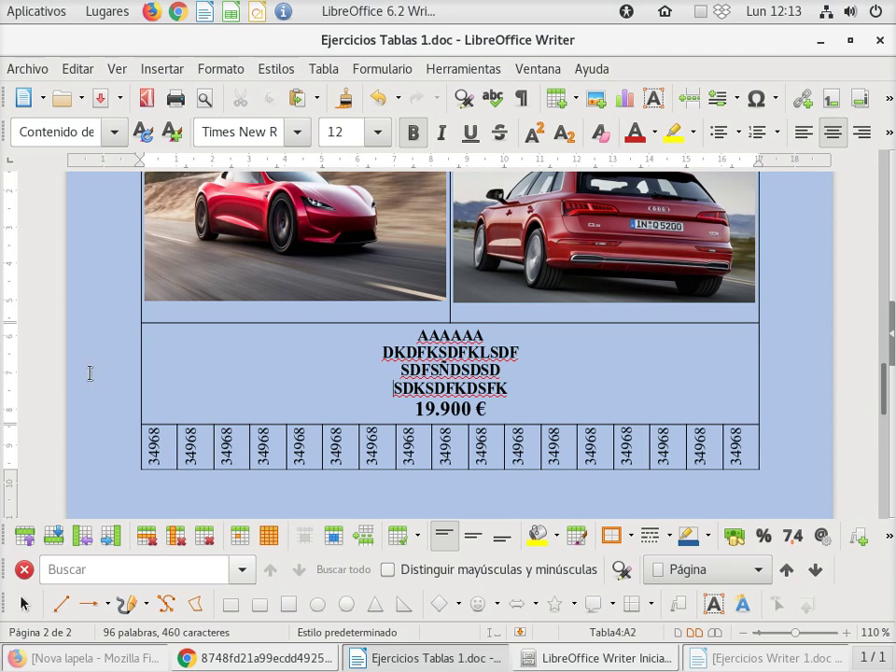
scroll(88, 373, up, 1)
scroll(90, 373, up, 1)
scroll(90, 373, down, 2)
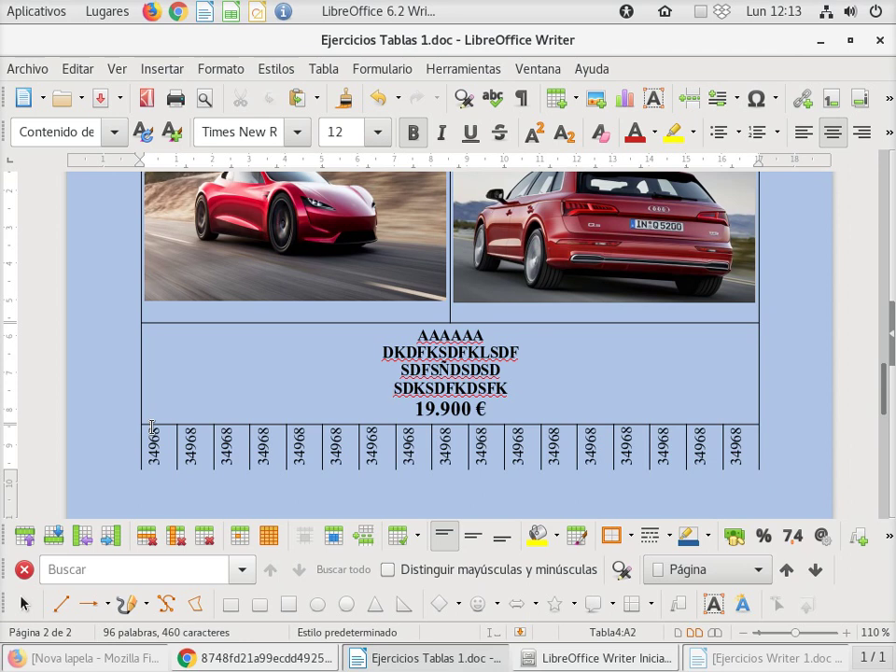
scroll(98, 406, up, 1)
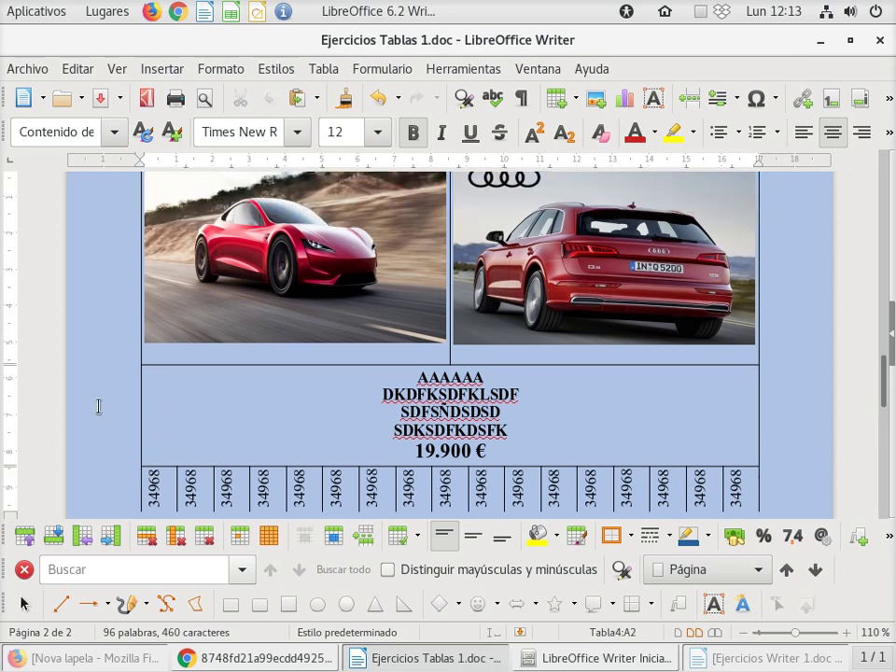